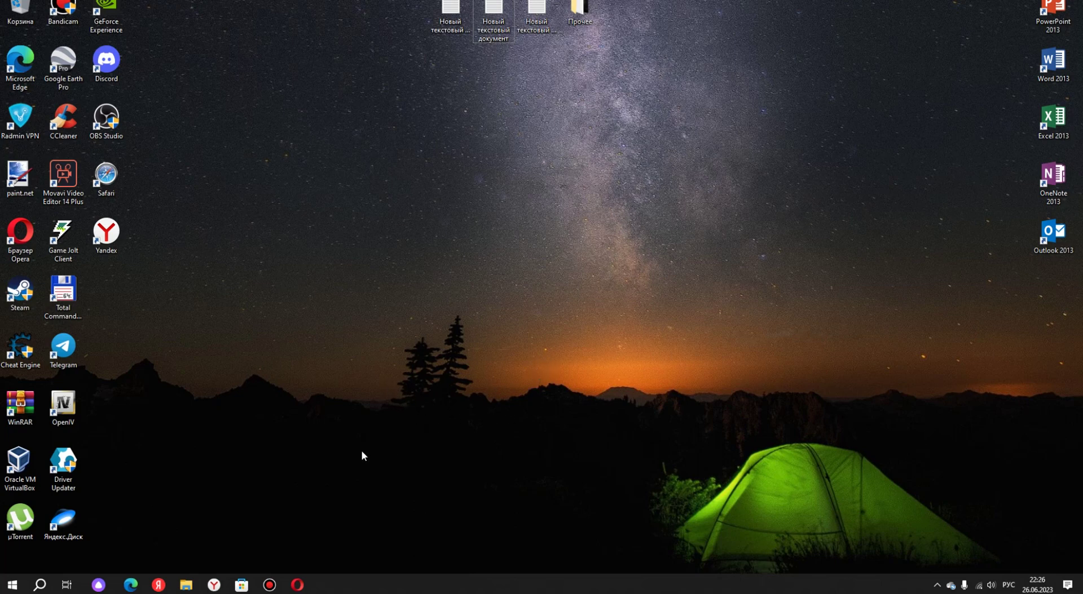
Search Yandex for 'email.ru' in Opera and open the Mail.ru result.
mouse_move(302, 581)
click(297, 584)
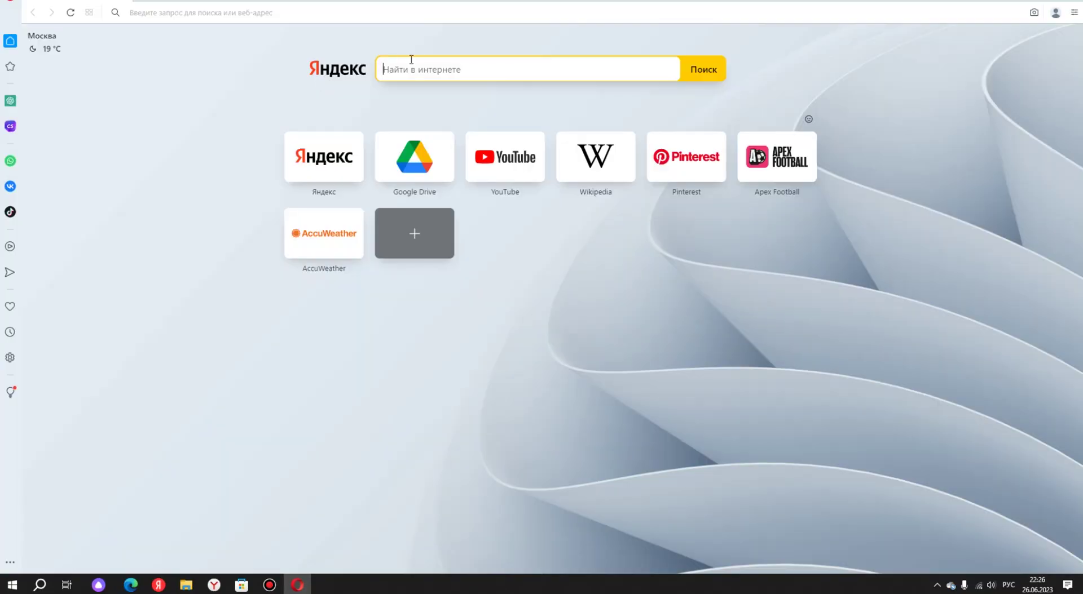
key(alt+shift)
key(alt+shift)
key(alt+shift)
text(emal)
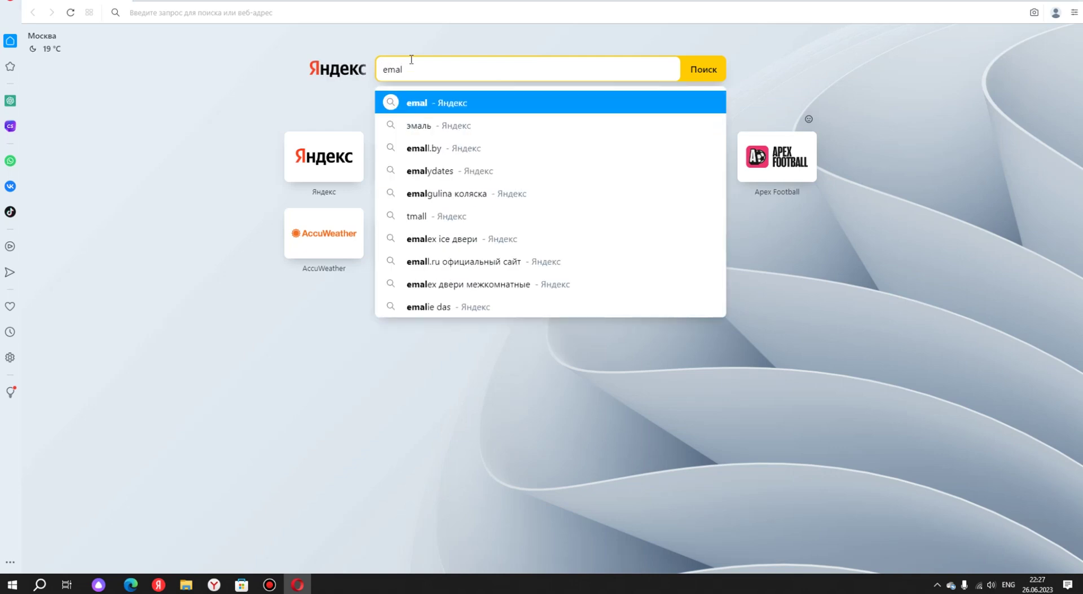
key(alt+shift)
key(BackSpace)
text(il.ru)
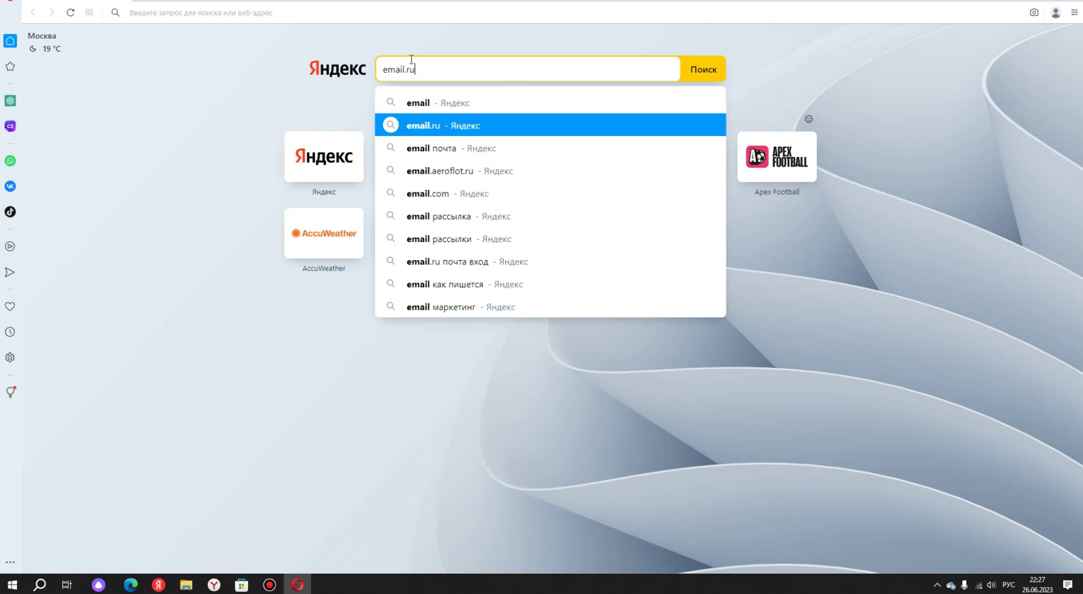
key(Return)
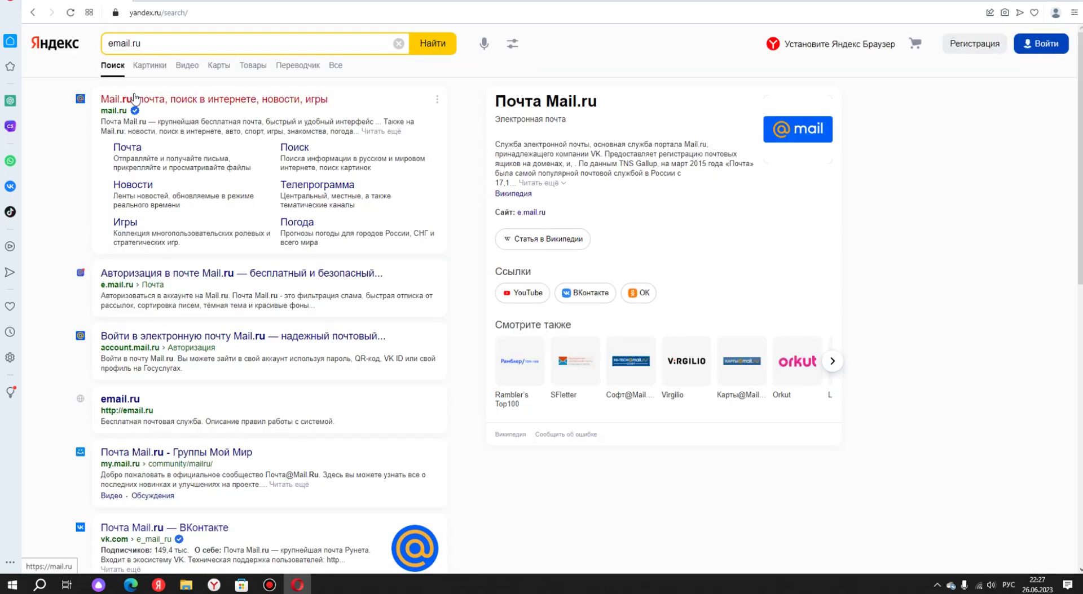
click(129, 97)
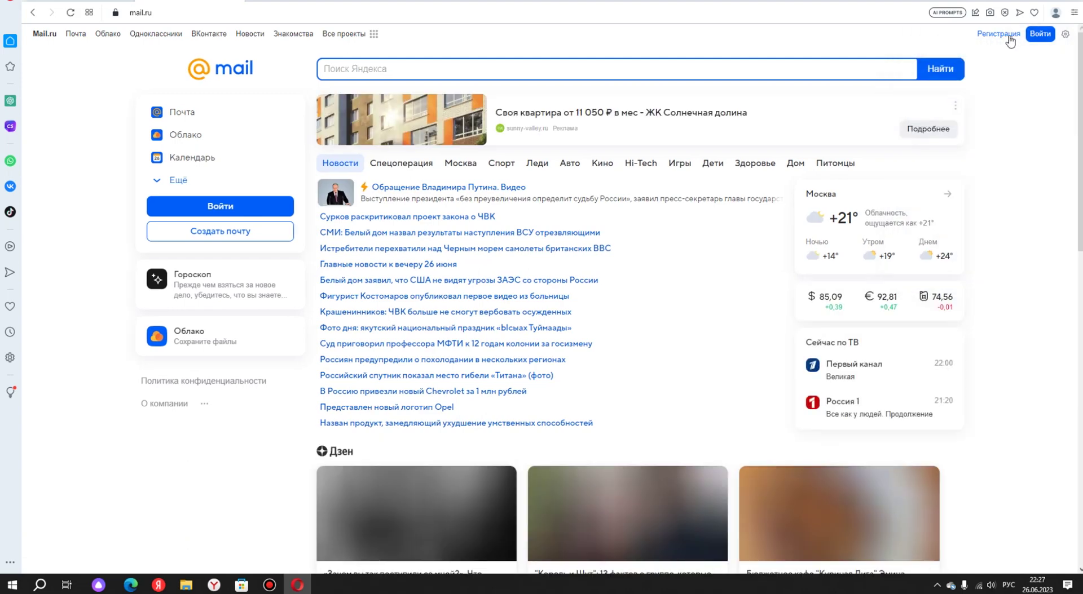
Start a new Mail.ru mailbox registration and enter the first name and surname.
click(999, 34)
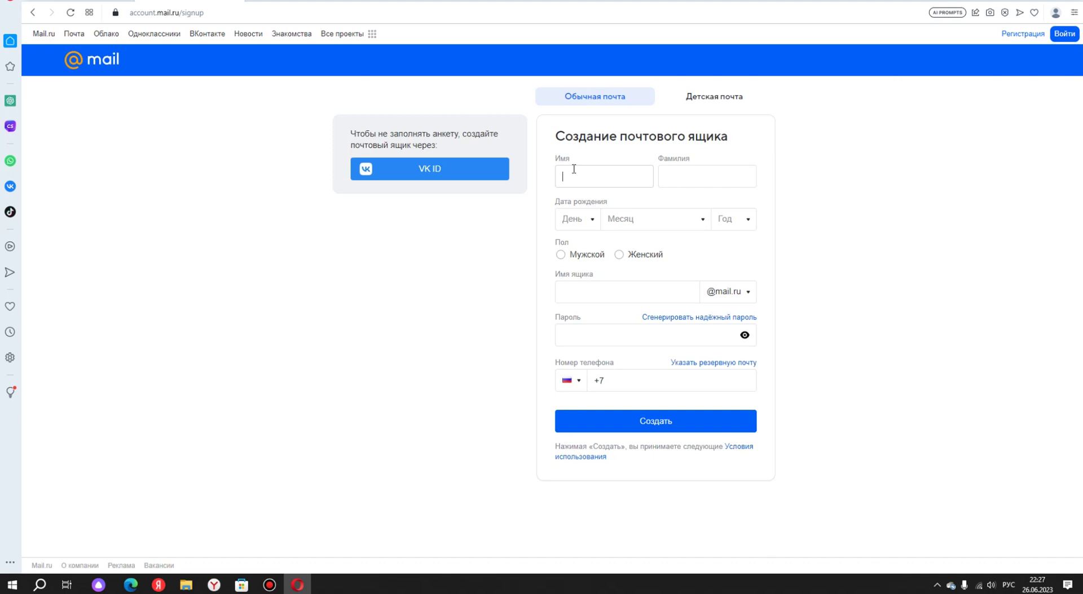
click(716, 180)
text(М)
key(BackSpace)
text(Ч)
key(BackSpace)
Set birth date 2 Май 2009 and male gender, and take a suggested mailbox name.
click(580, 226)
click(579, 261)
click(624, 225)
click(635, 320)
click(720, 225)
scroll(740, 327, down, 3)
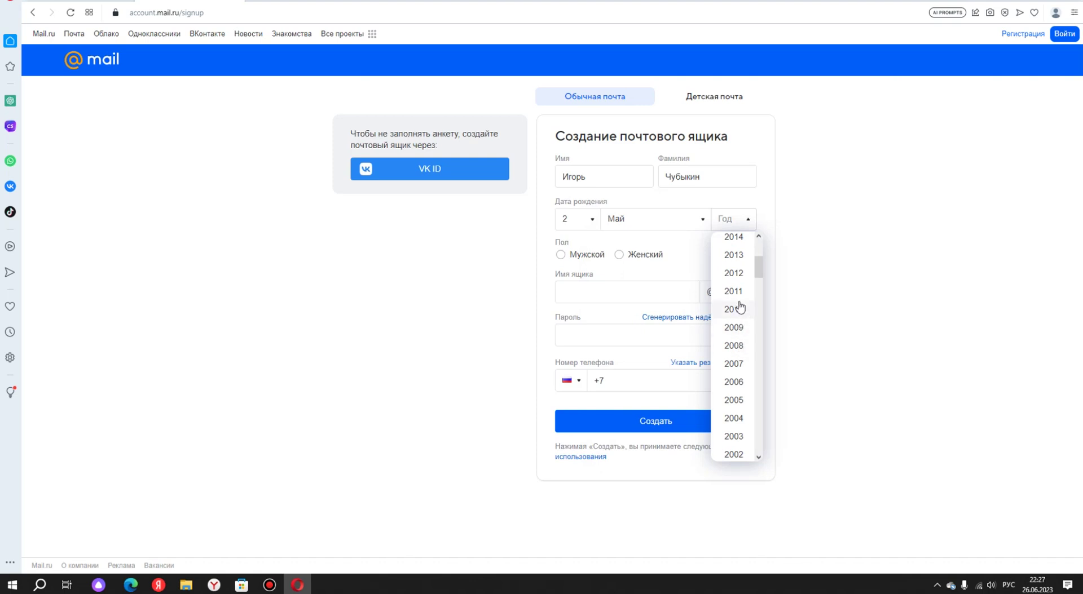
click(740, 328)
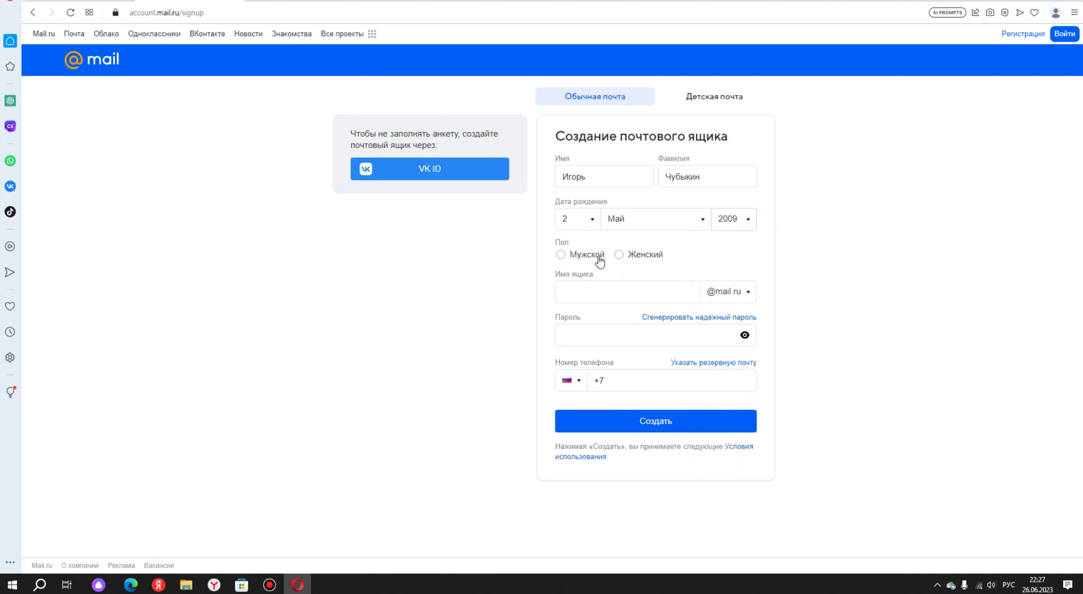
click(568, 257)
click(620, 292)
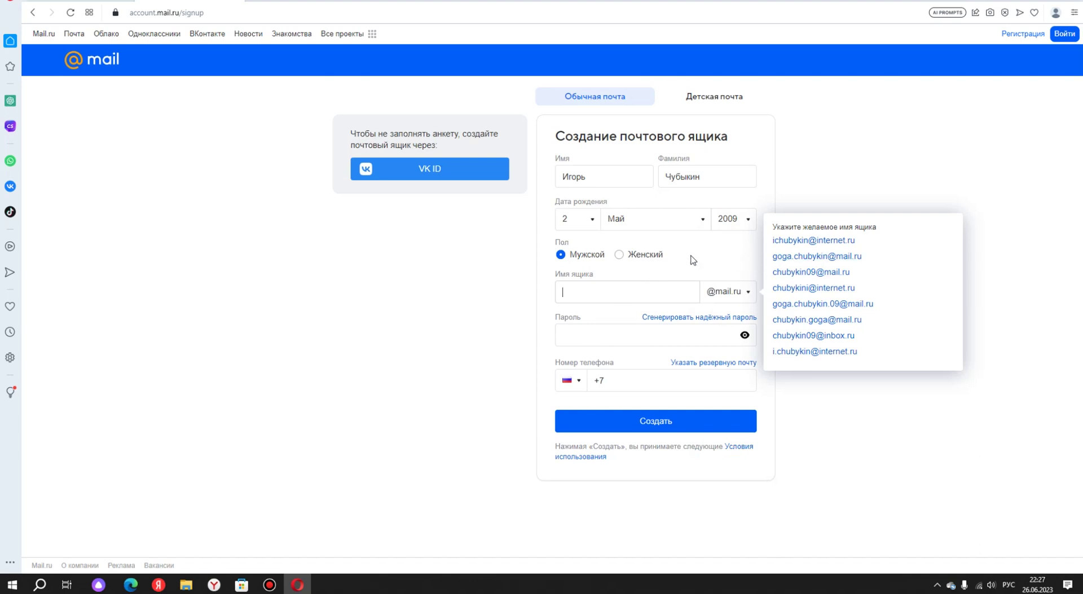
click(833, 273)
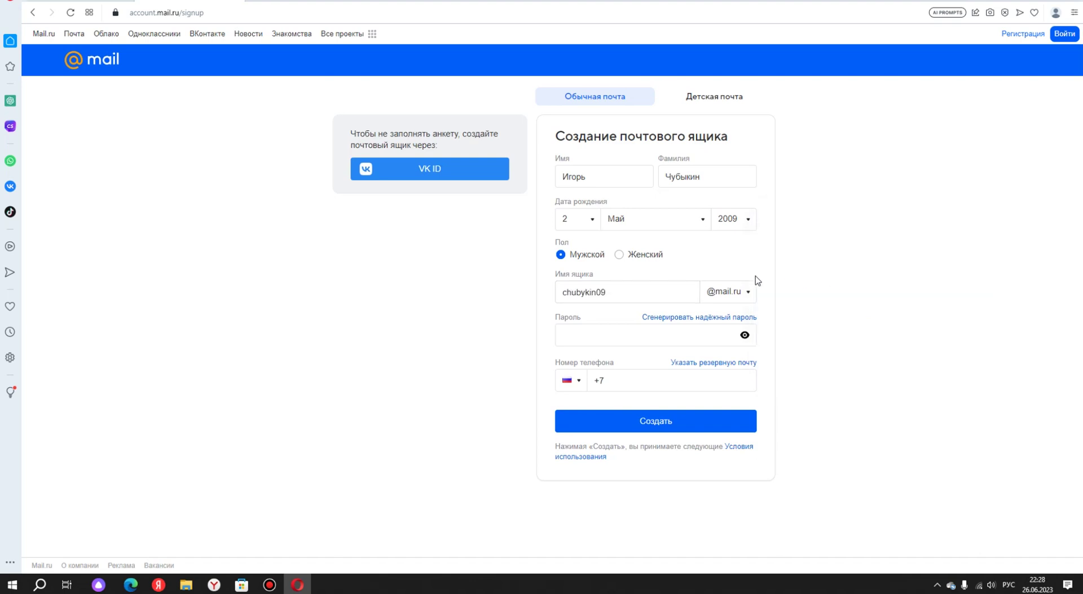
Enter the account password in the Пароль field, replacing a too-short first attempt.
click(636, 340)
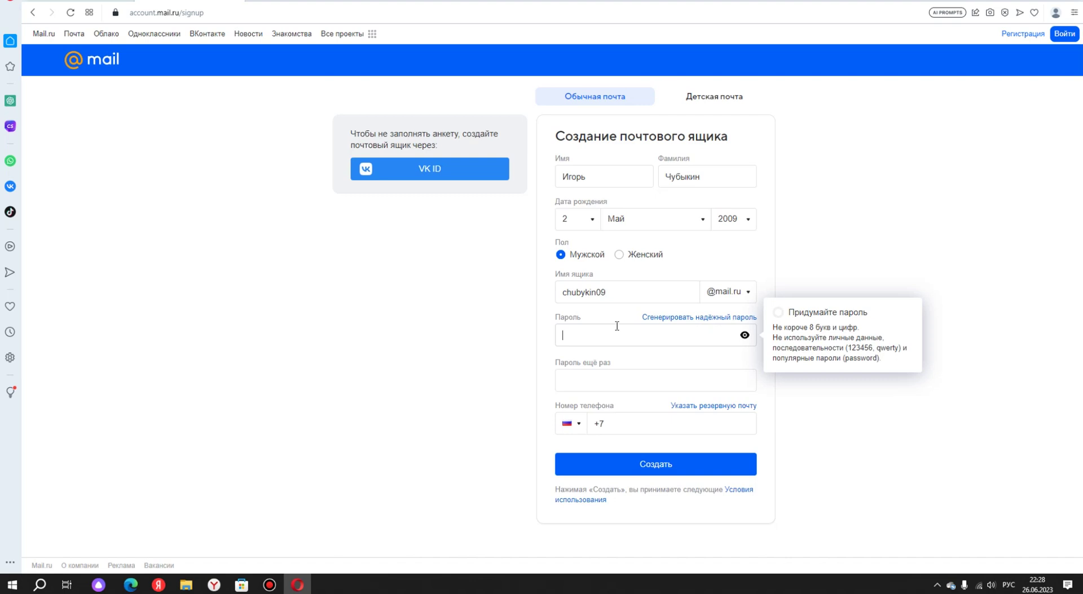
key(alt+shift)
text(•••••)
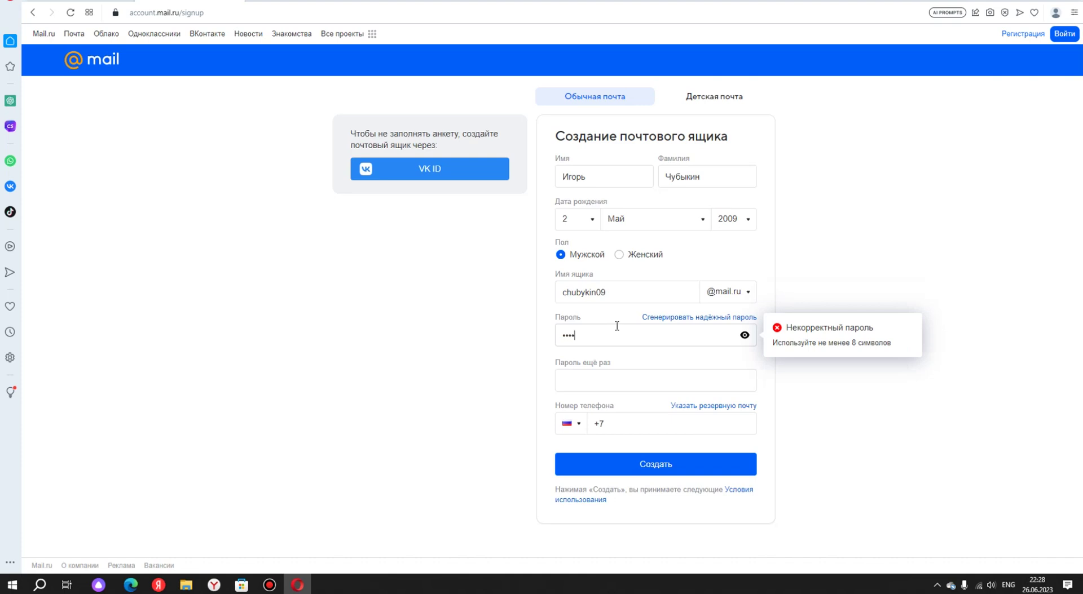
text(•••••)
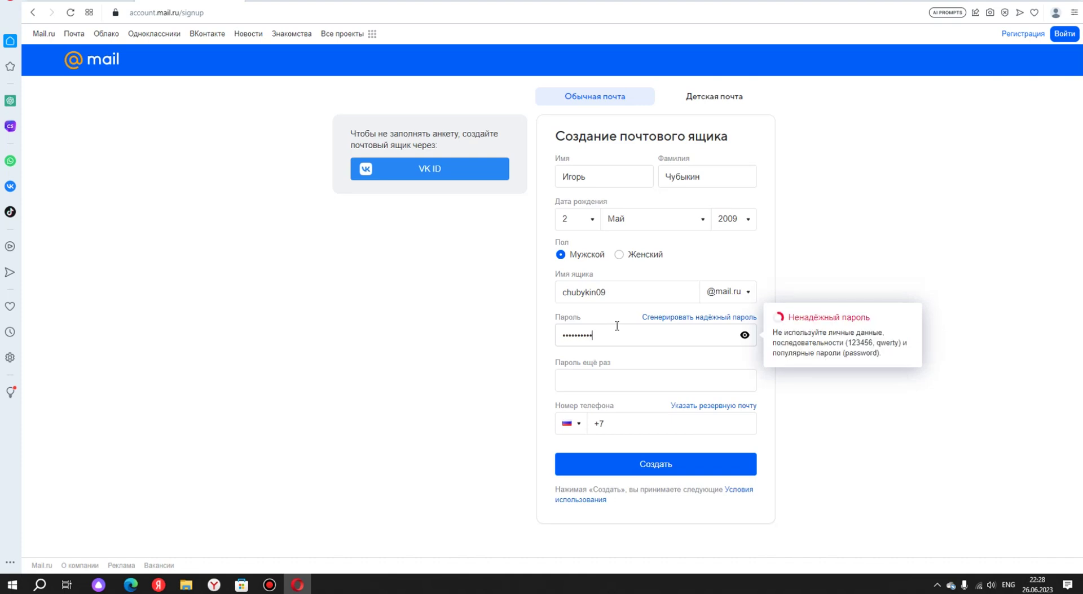
drag(707, 337, 567, 338)
key(BackSpace)
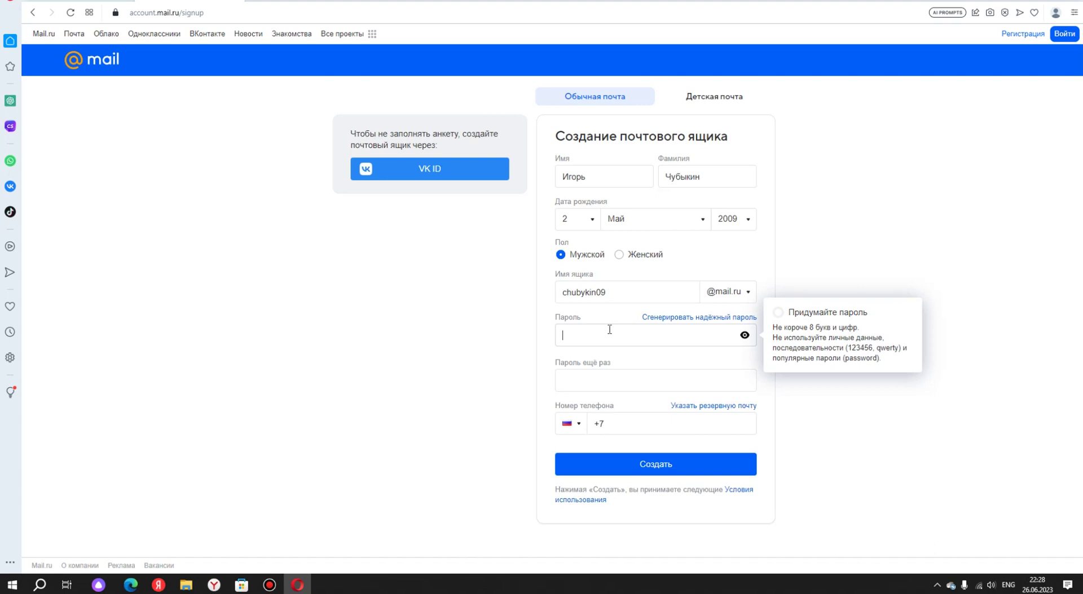
text(1234)
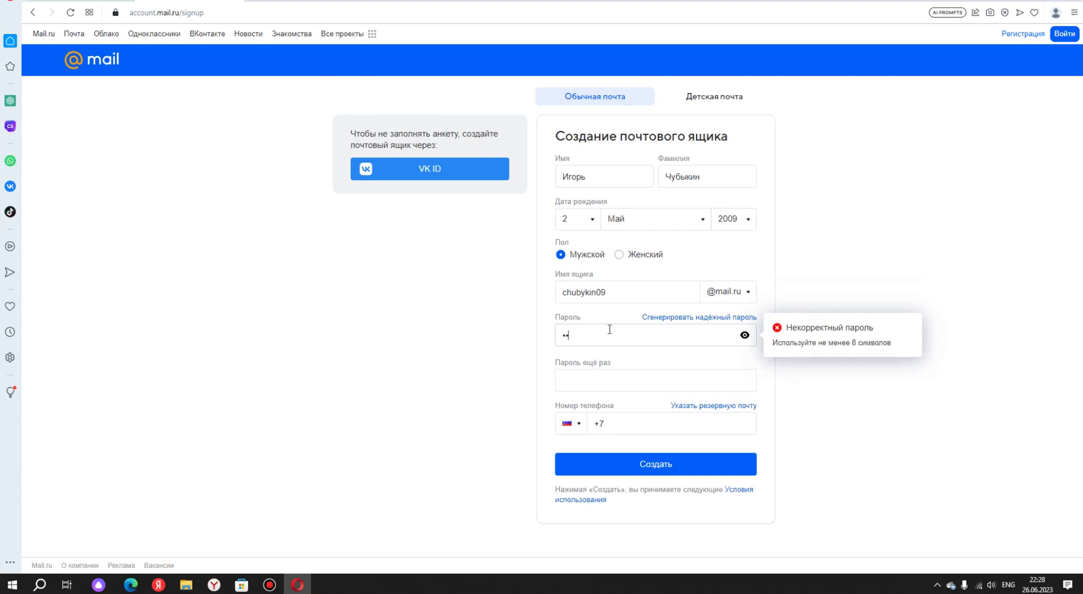
text(56789)
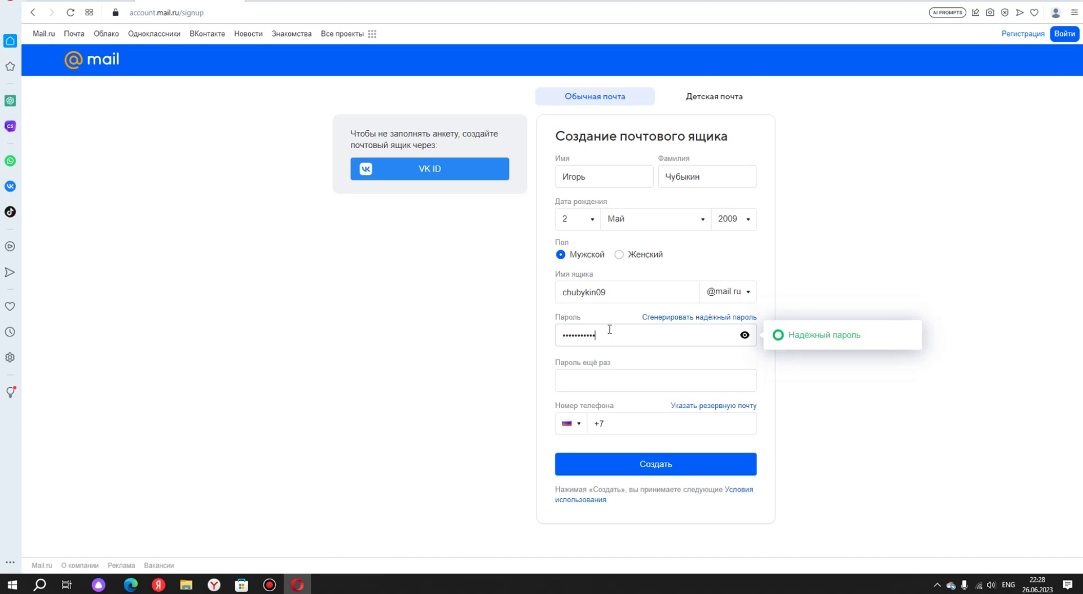
Repeat the password, choose a backup e-mail instead of a phone, and submit the form.
click(622, 378)
text(1234)
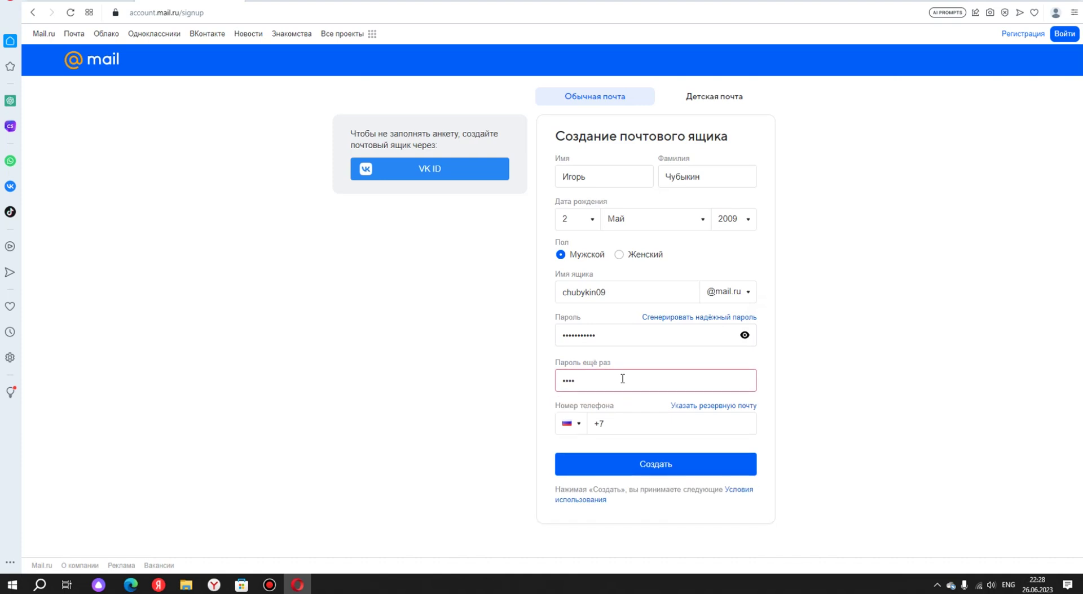
text(5678910)
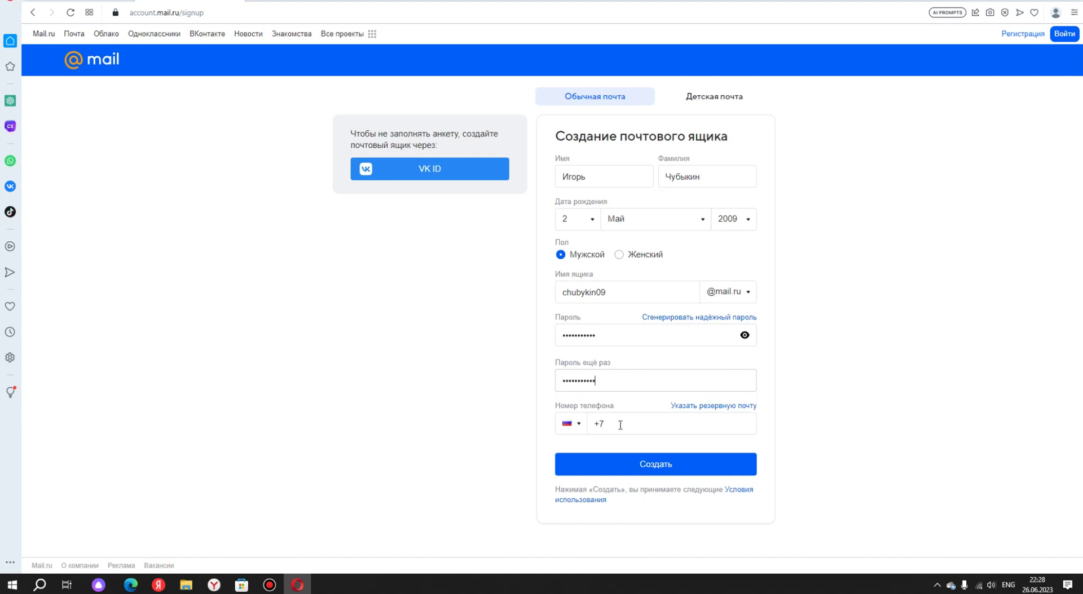
click(694, 410)
click(688, 465)
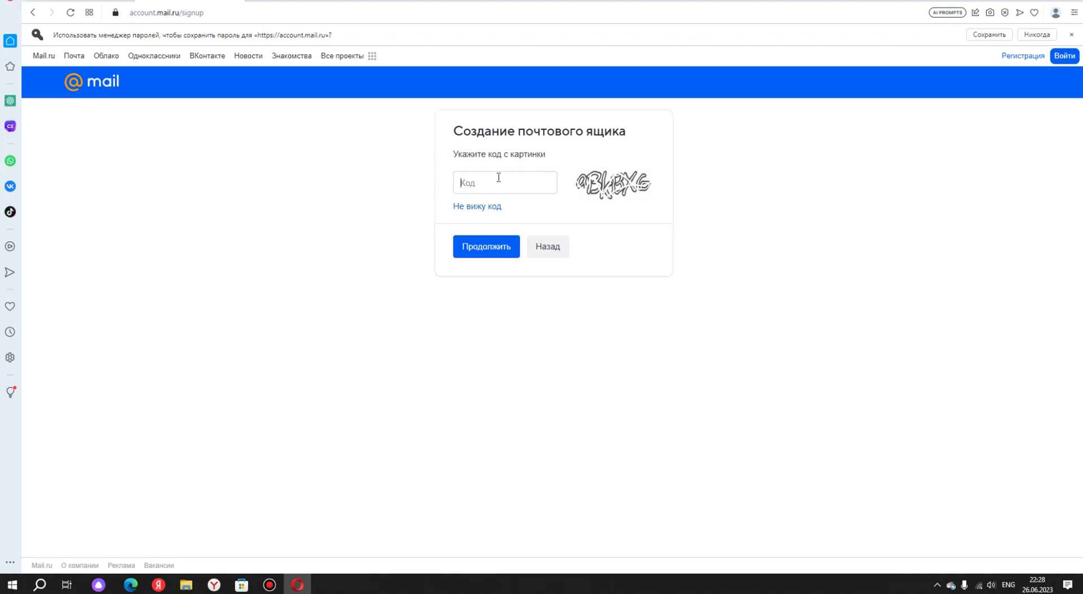
Enter the picture code from the captcha and submit it.
key(alt+shift)
text(й)
key(BackSpace)
key(alt+shift)
text(qBk)
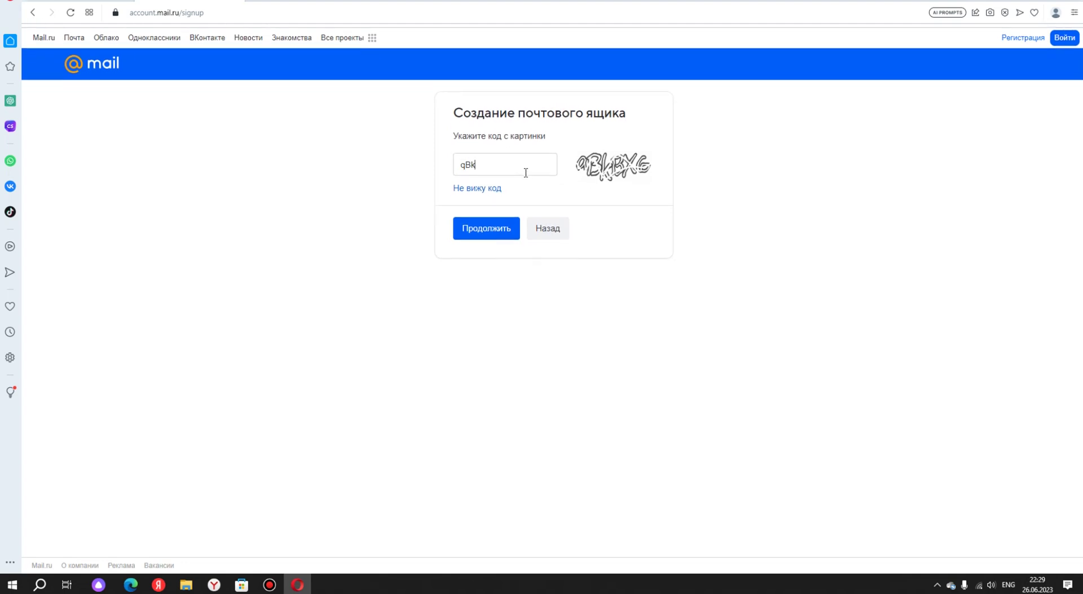
text(bx6)
click(498, 227)
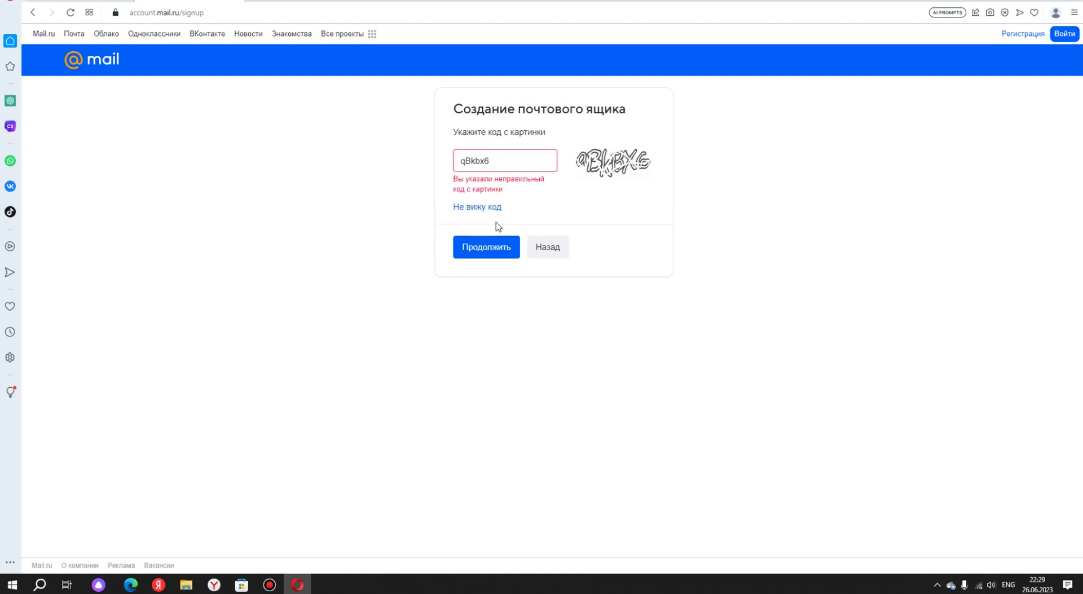
Get a fresh picture code after the error, enter it, and continue the registration.
click(493, 207)
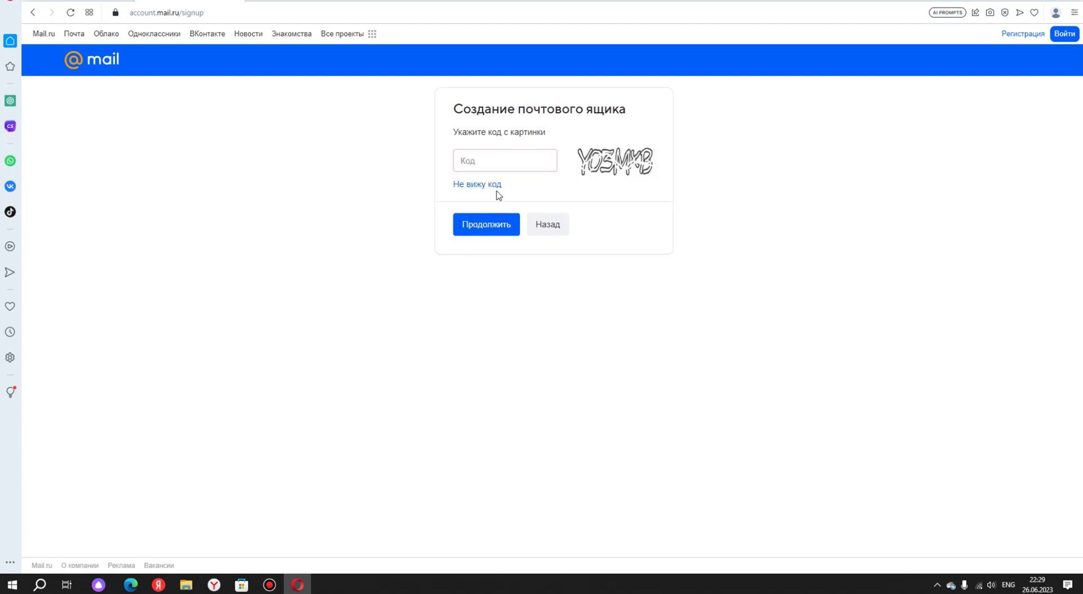
click(498, 165)
text(YO3MXB)
key(alt+shift)
click(487, 223)
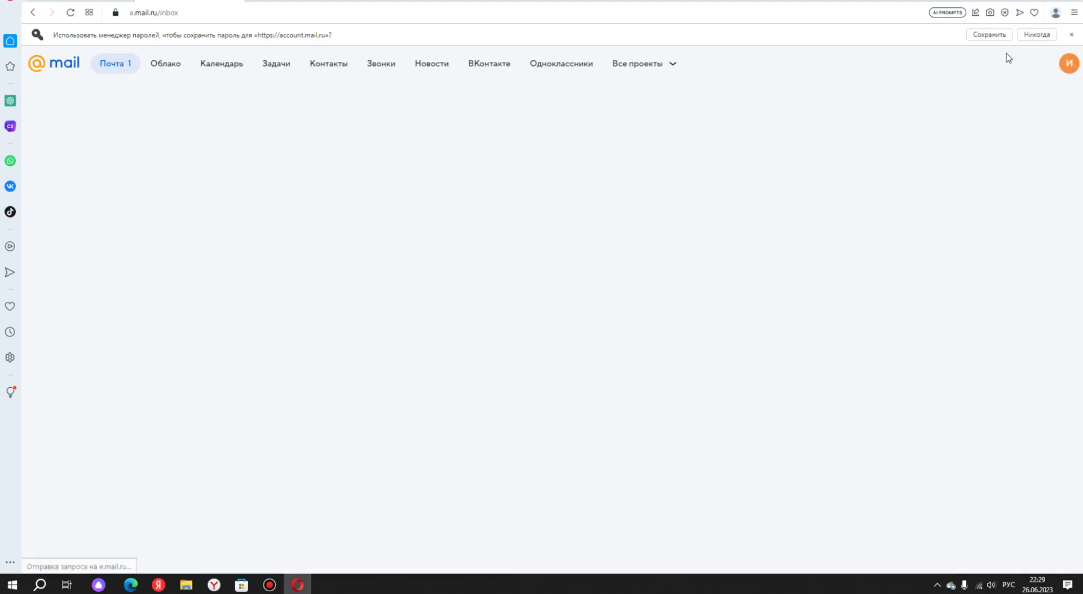
Save the new password in Opera, check the account details, and restore Opera as a smaller window.
click(988, 34)
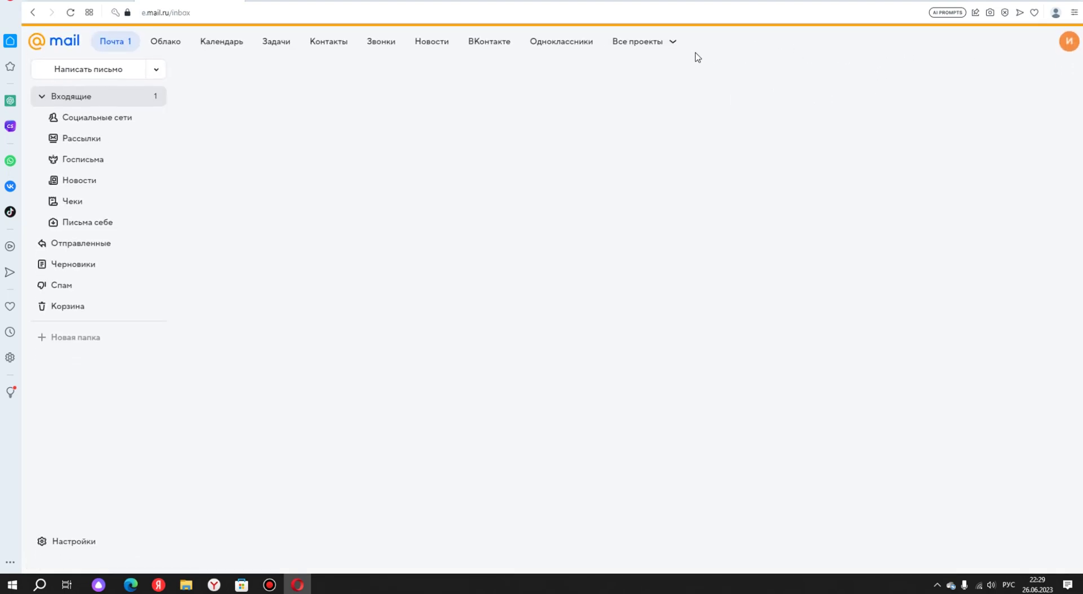
click(1069, 41)
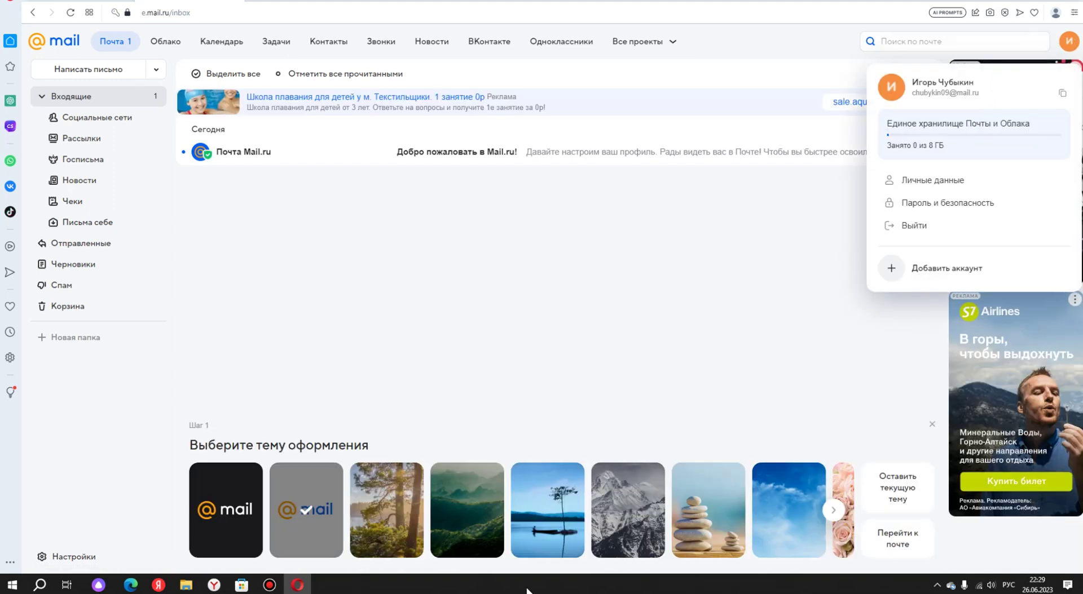
right_click(573, 584)
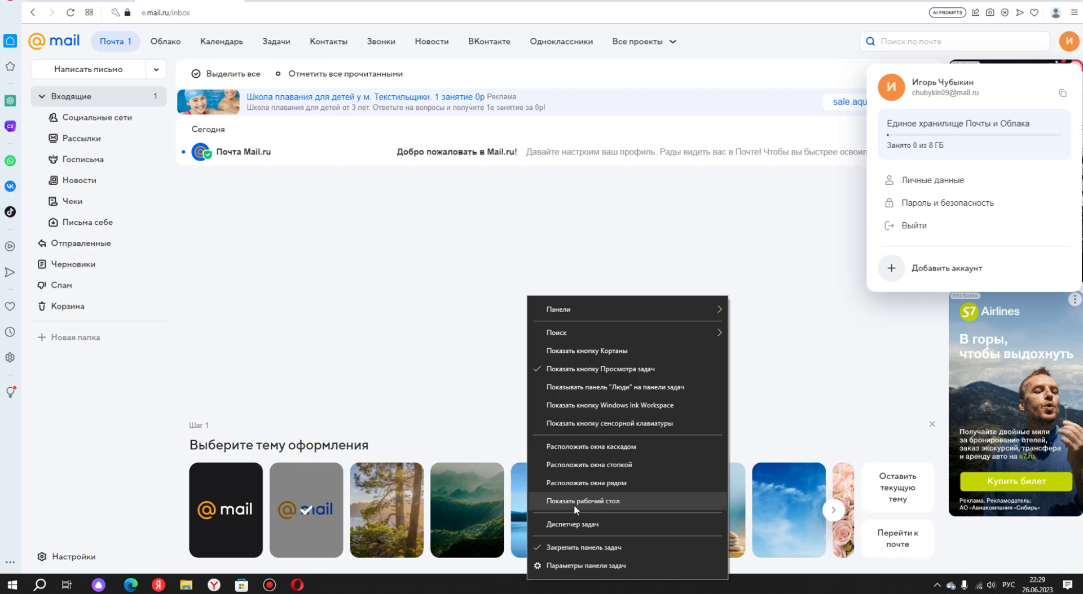
click(574, 505)
key(super+d)
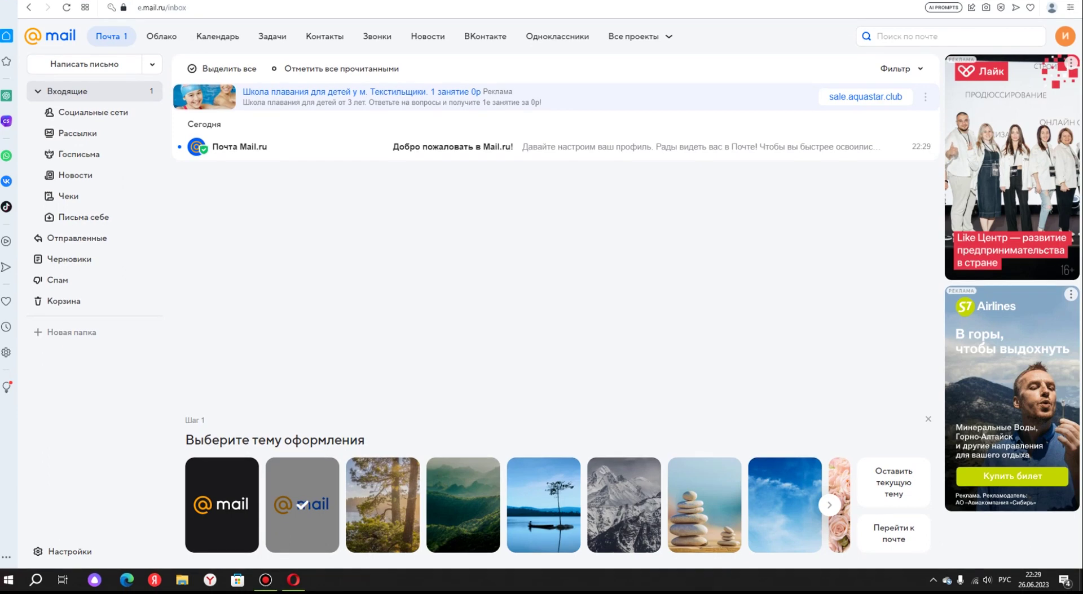
double_click(296, 0)
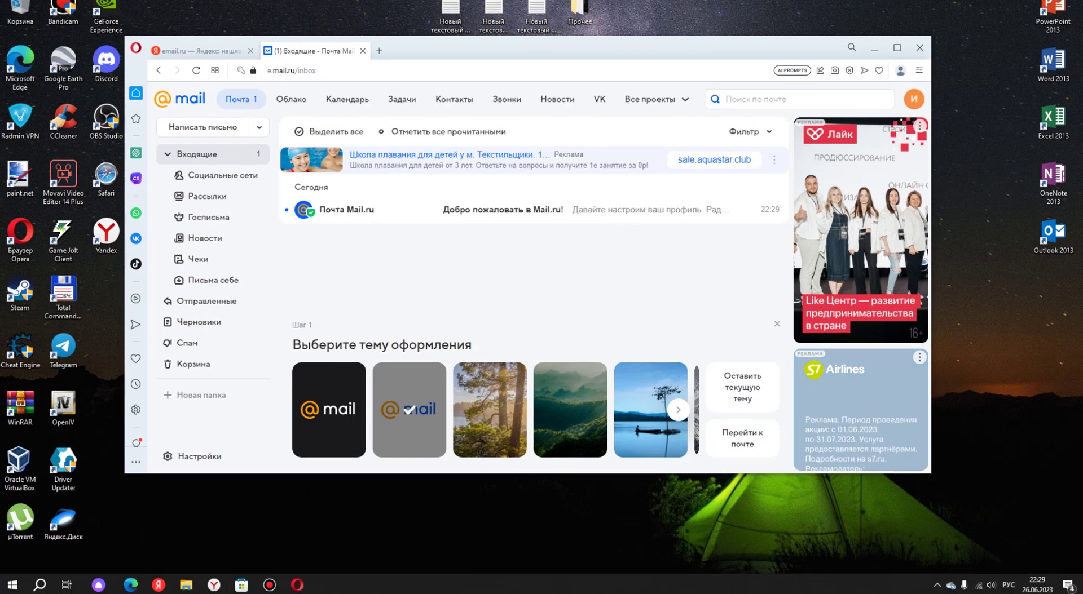
Create a desktop text file named 'пароль мта провинция' and move it below the other text files.
key(super+d)
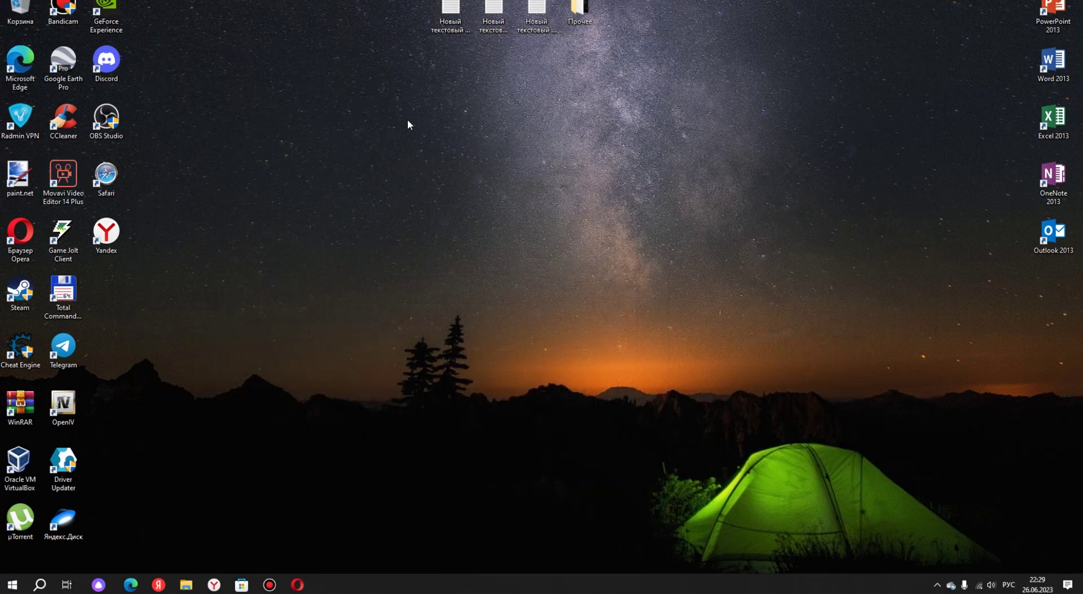
right_click(505, 148)
mouse_move(561, 269)
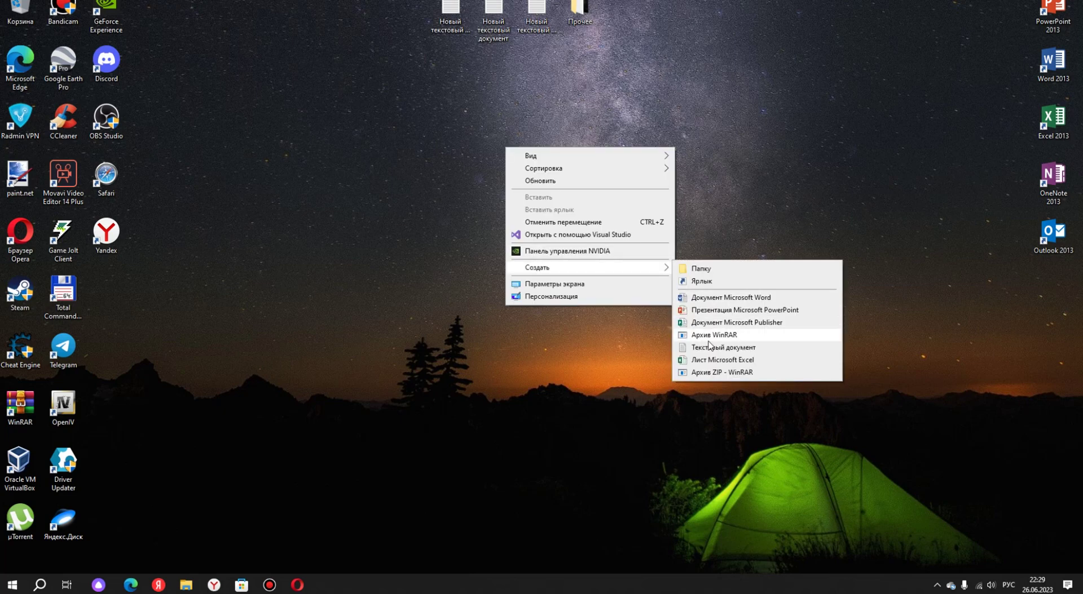
click(705, 346)
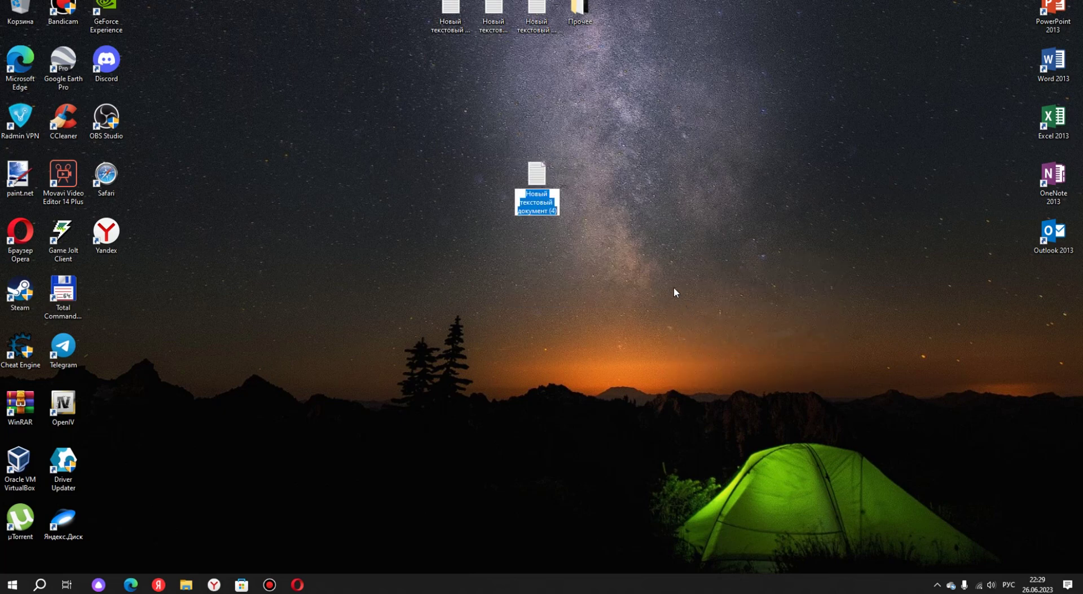
text(пароль)
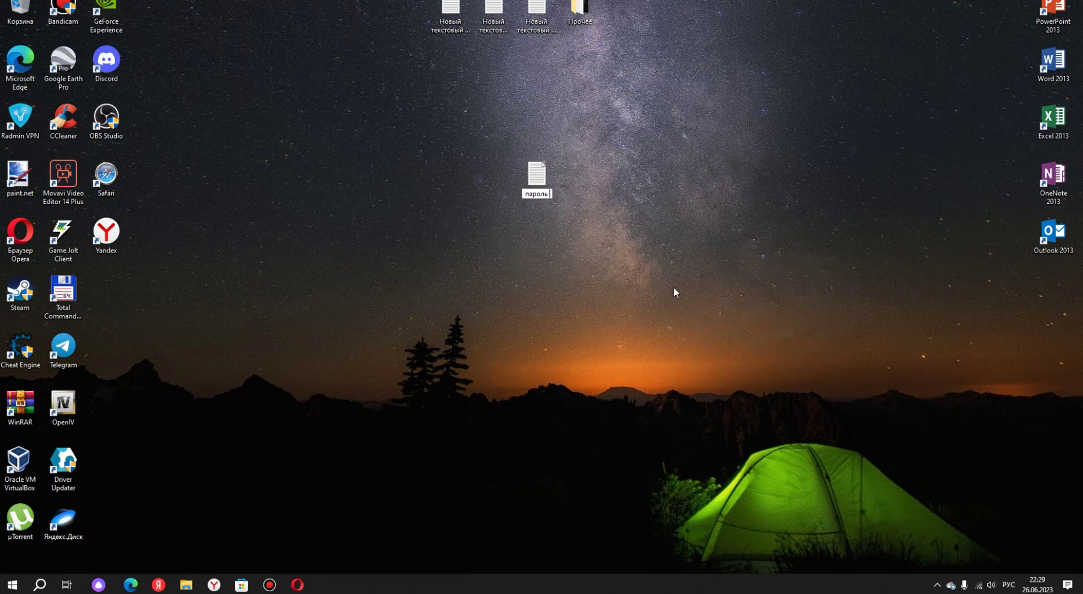
text( мта провинция)
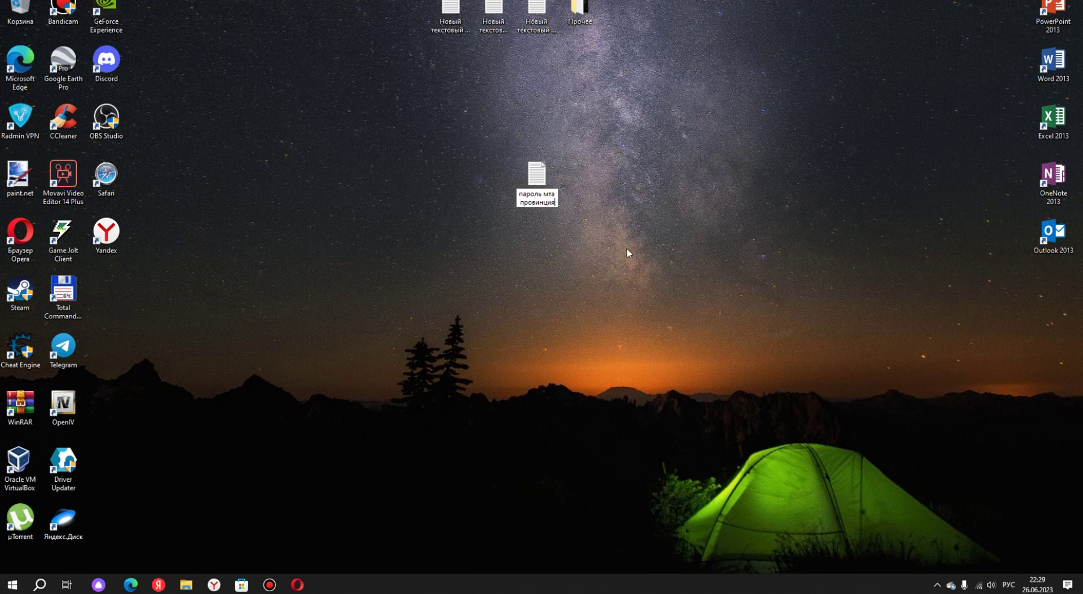
key(Return)
drag(537, 186, 495, 73)
Open 'пароль мта провинция' in Notepad and type the labels Пароль, Логин, Почта and Ник.
double_click(495, 64)
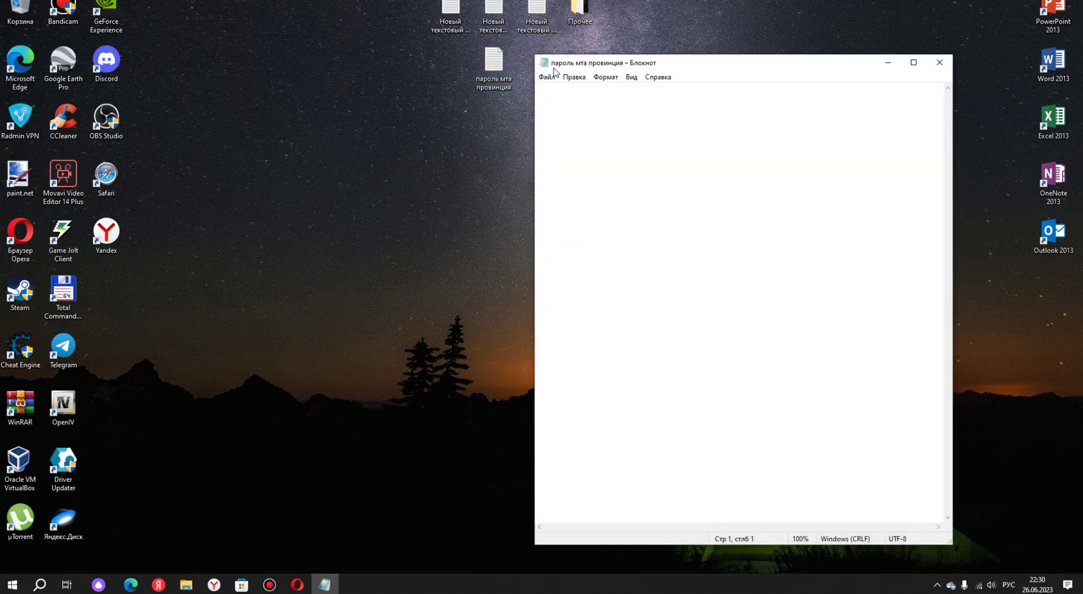
drag(577, 66, 428, 54)
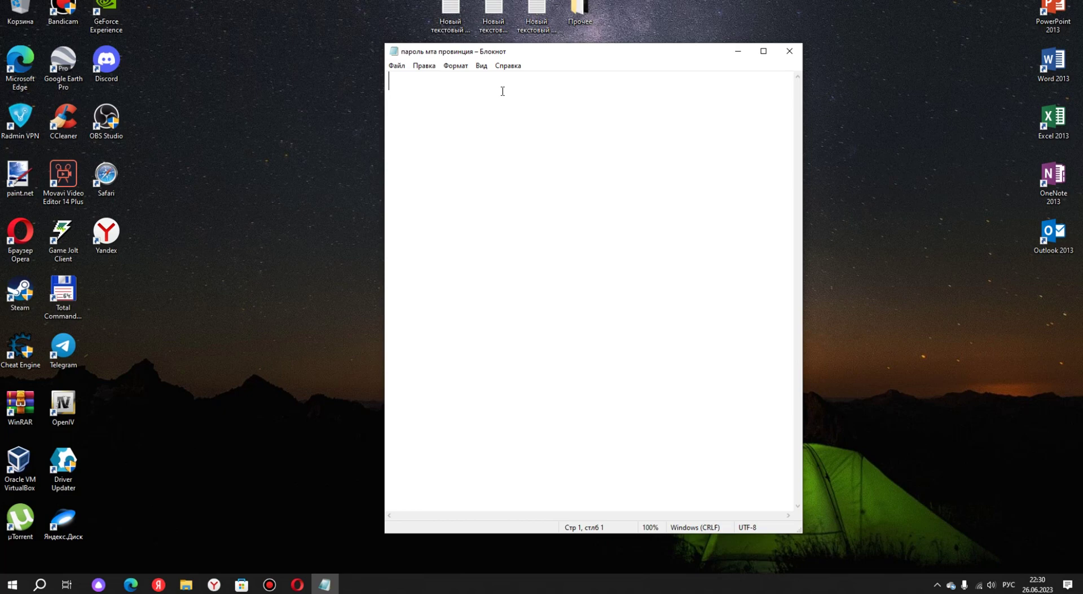
text(ПАр)
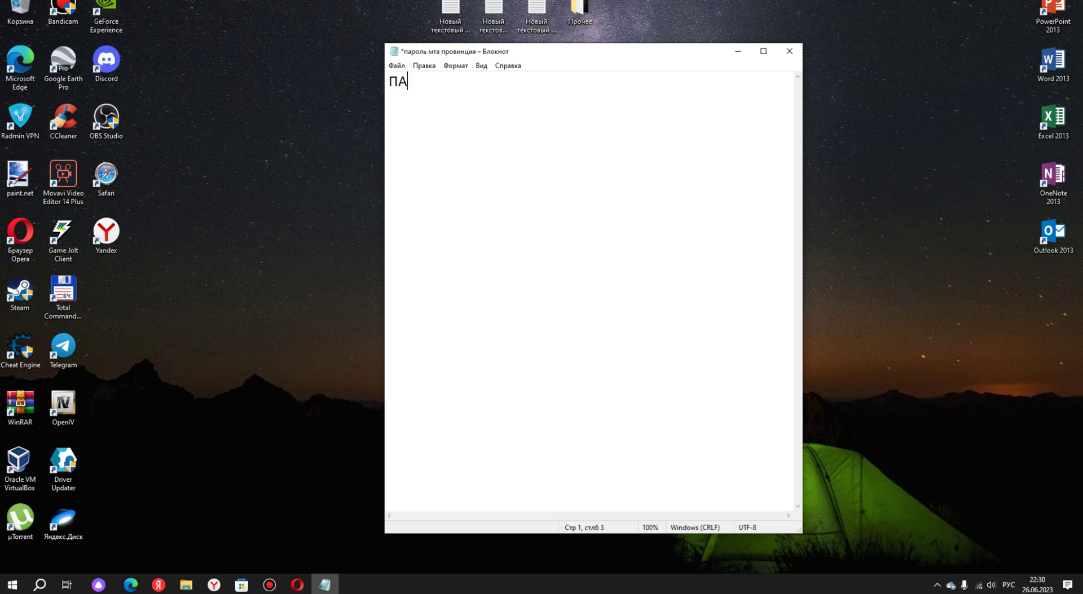
key(BackSpace)
key(BackSpace)
text(ароль)
key(Return)
text(Логин)
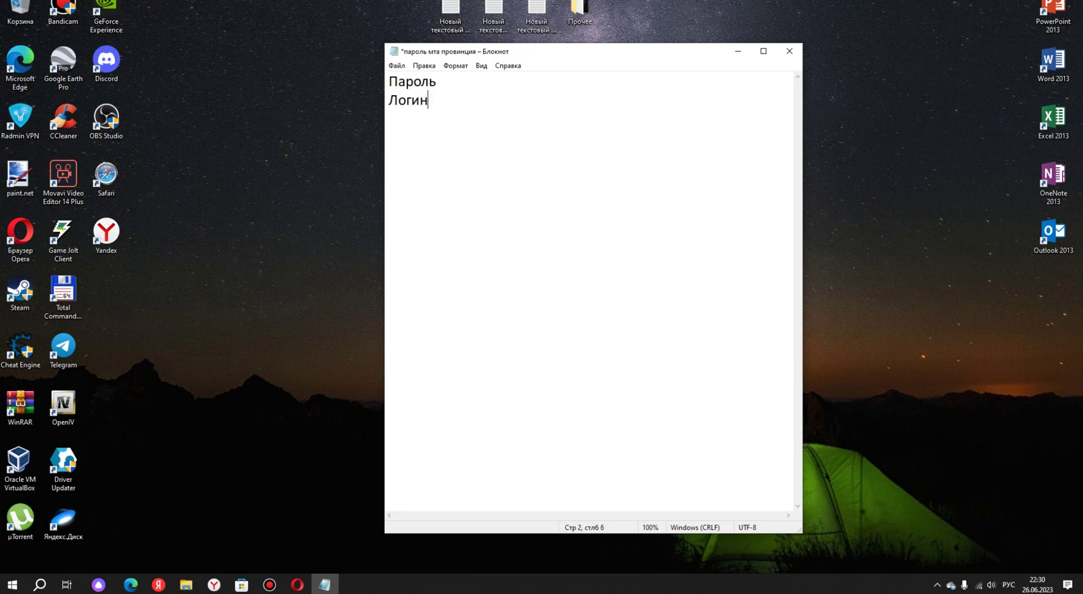
click(454, 87)
click(447, 117)
text(Почта )
text(Ник)
Copy the new mailbox's e-mail address from the Mail.ru account details.
click(297, 584)
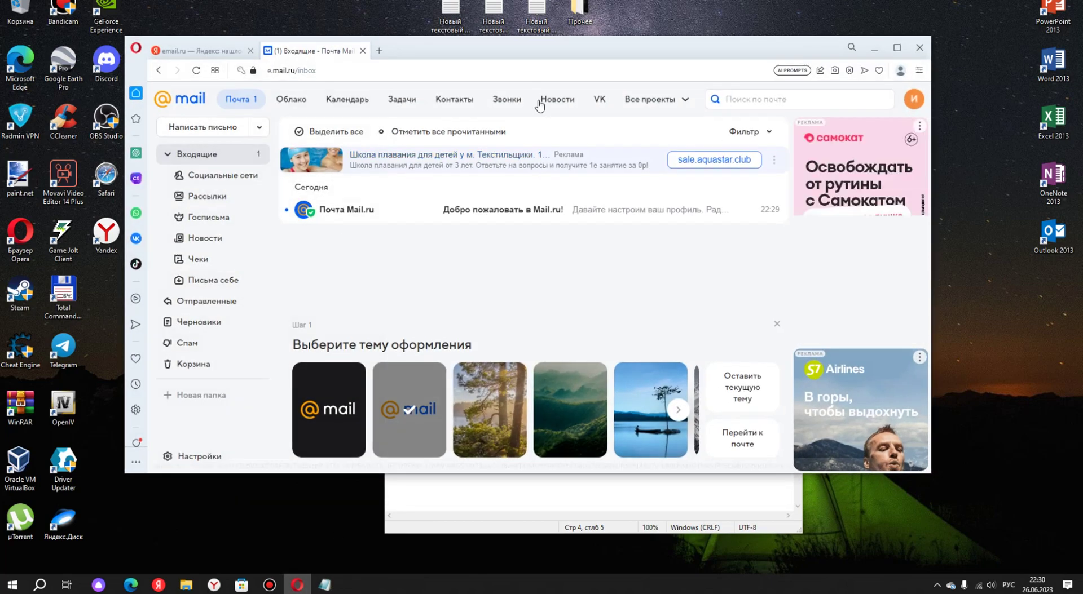
click(914, 99)
drag(824, 150, 758, 153)
right_click(757, 154)
click(766, 13)
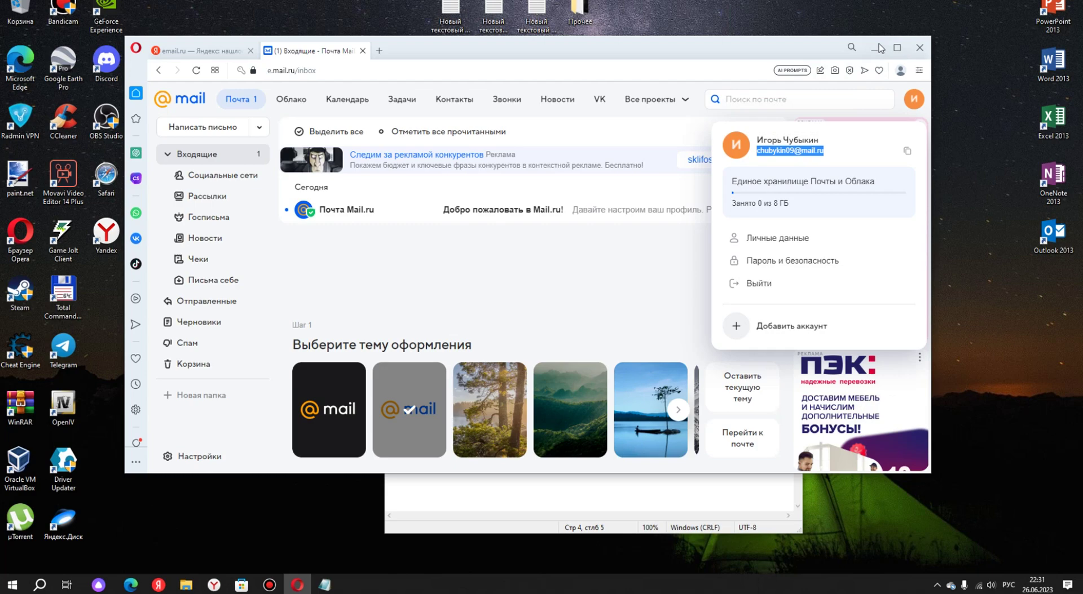
Paste the e-mail address after the Почта label in the Notepad file.
click(297, 585)
click(443, 117)
right_click(443, 116)
click(500, 170)
click(457, 92)
click(443, 144)
click(457, 87)
click(453, 102)
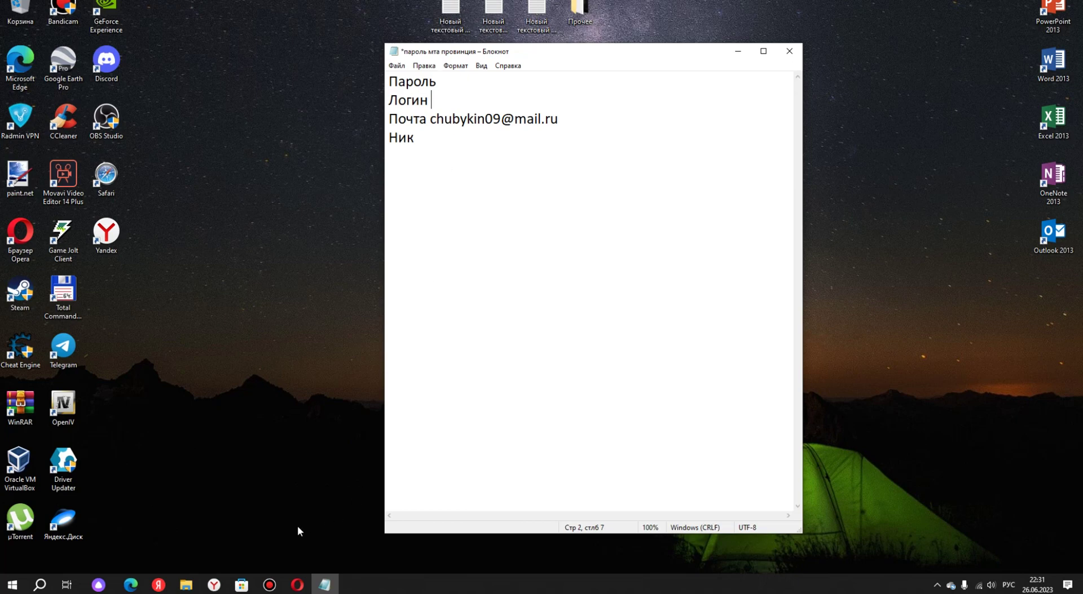
click(297, 585)
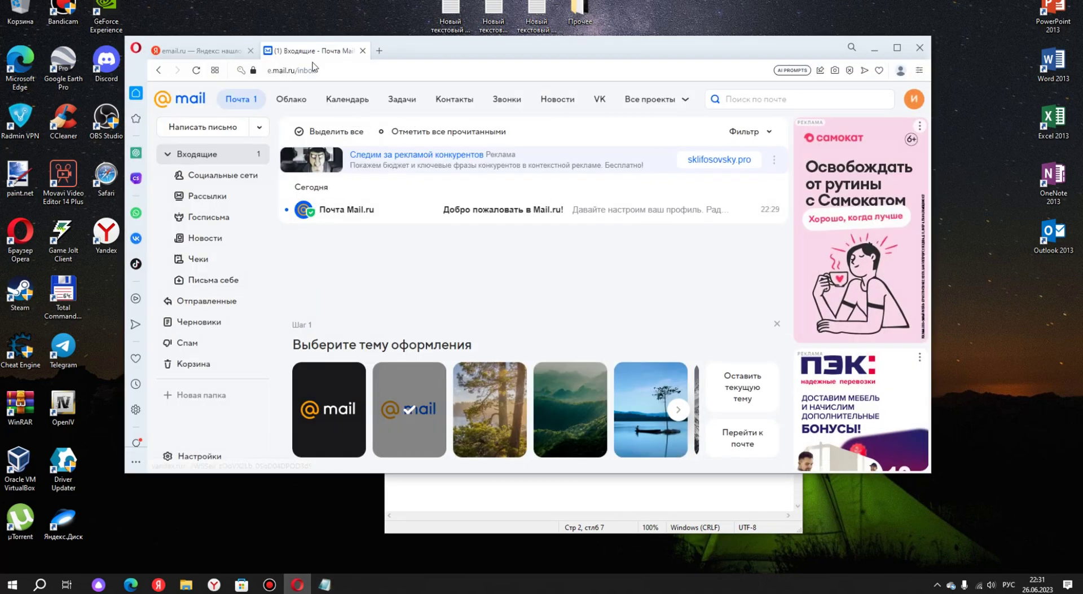
Close the Mail.ru inbox tab and load gtaprovince.ru in the address bar.
click(362, 51)
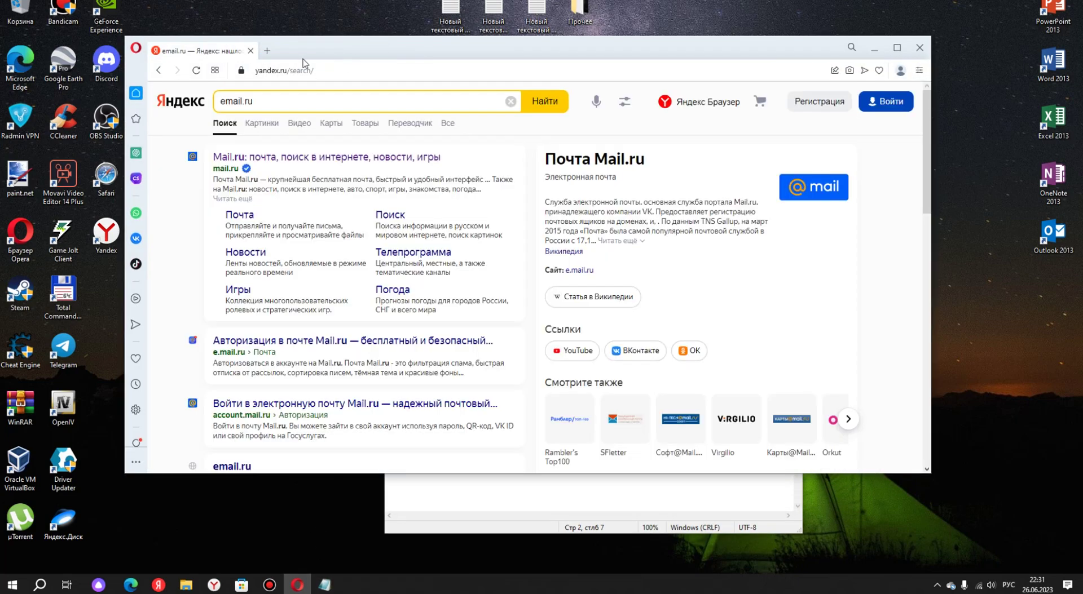
click(301, 72)
text(g)
key(BackSpace)
text(gta)
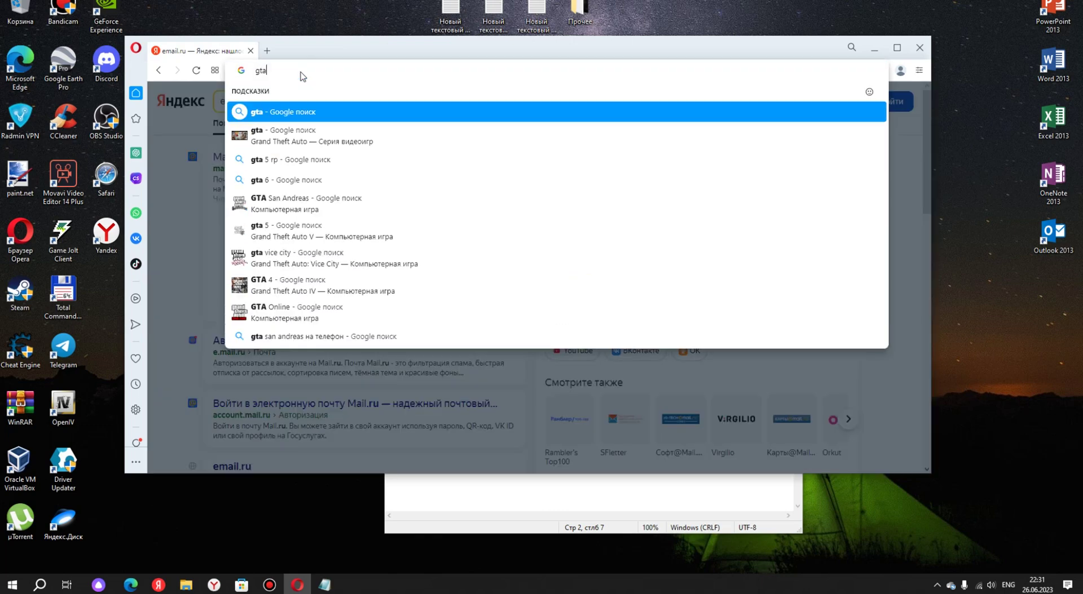
text(pro)
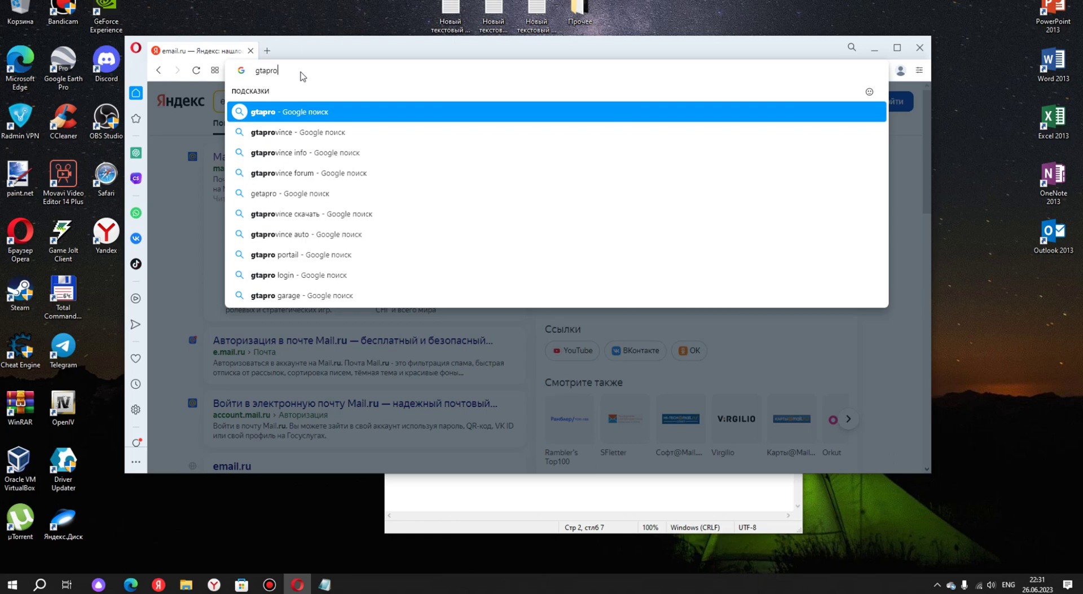
text(vince)
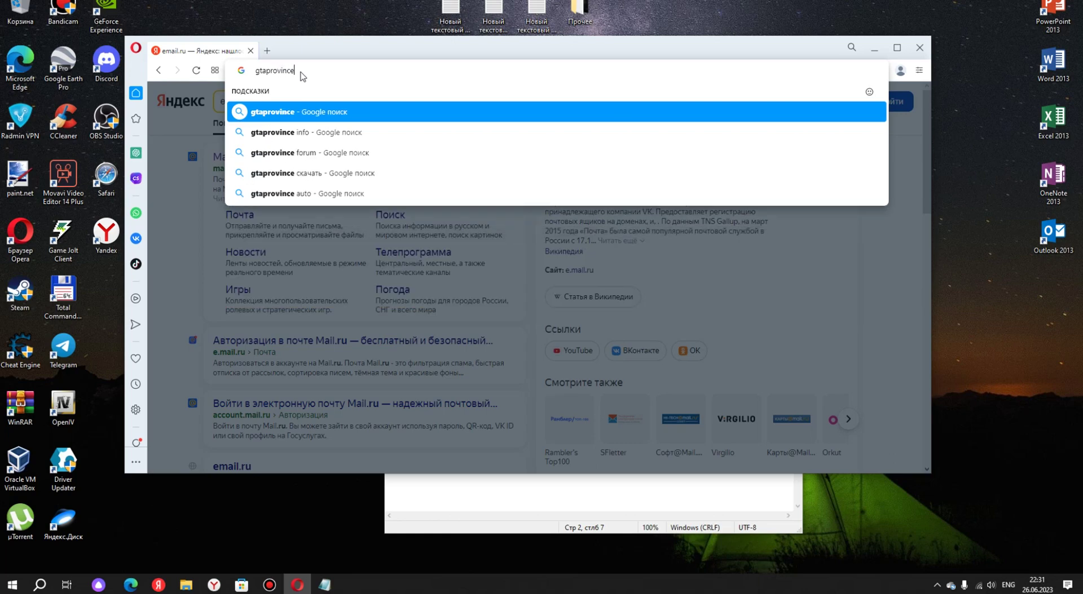
text(.ru)
key(Return)
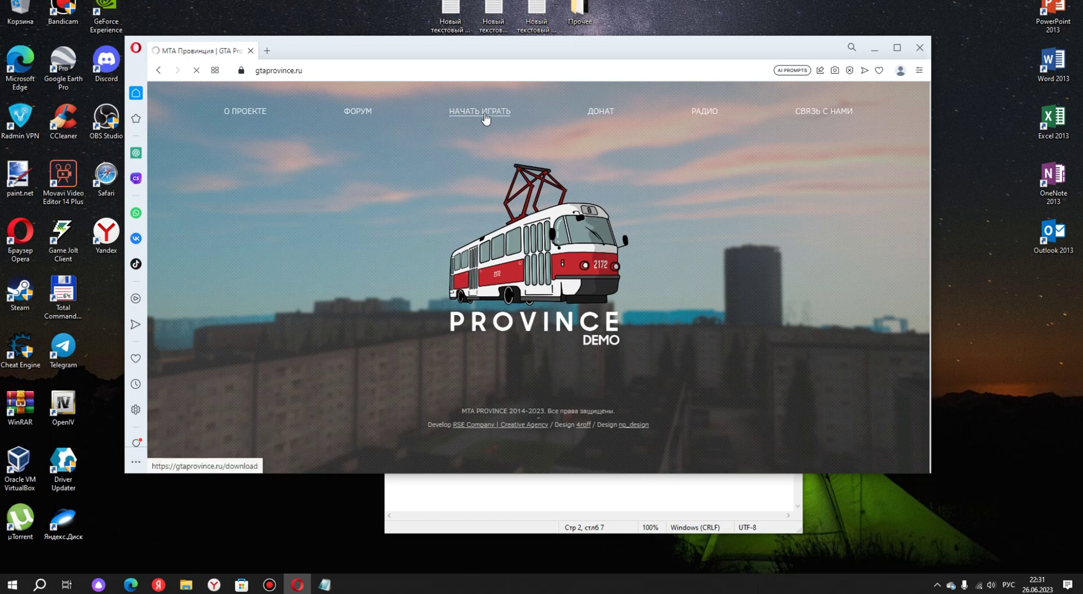
Open the НАЧАТЬ ИГРАТЬ instructions page and expand the СКАЧАТЬ launcher and torrent download links.
click(484, 114)
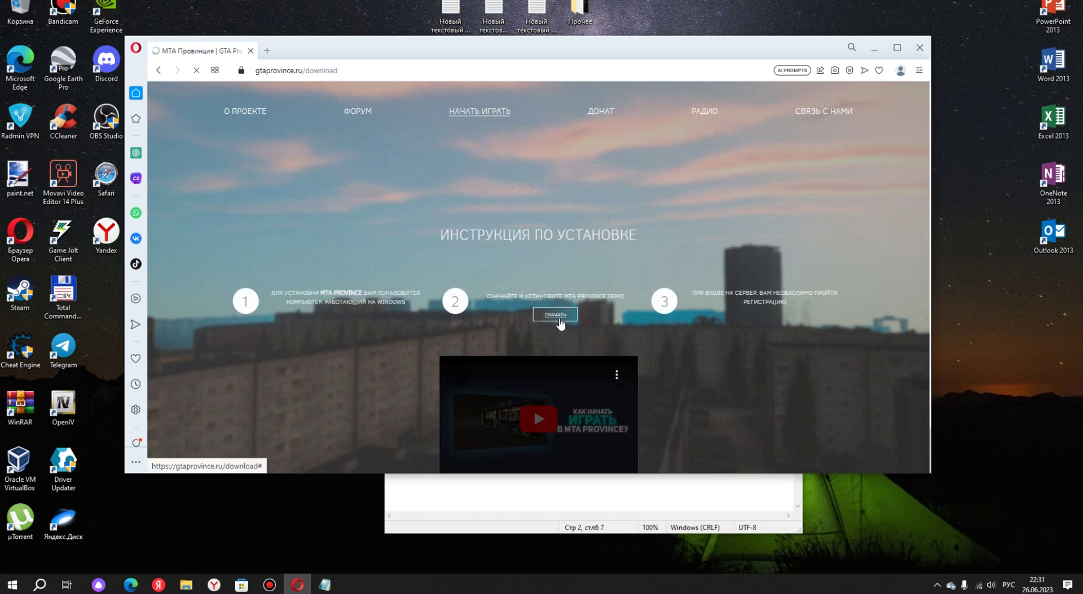
click(558, 318)
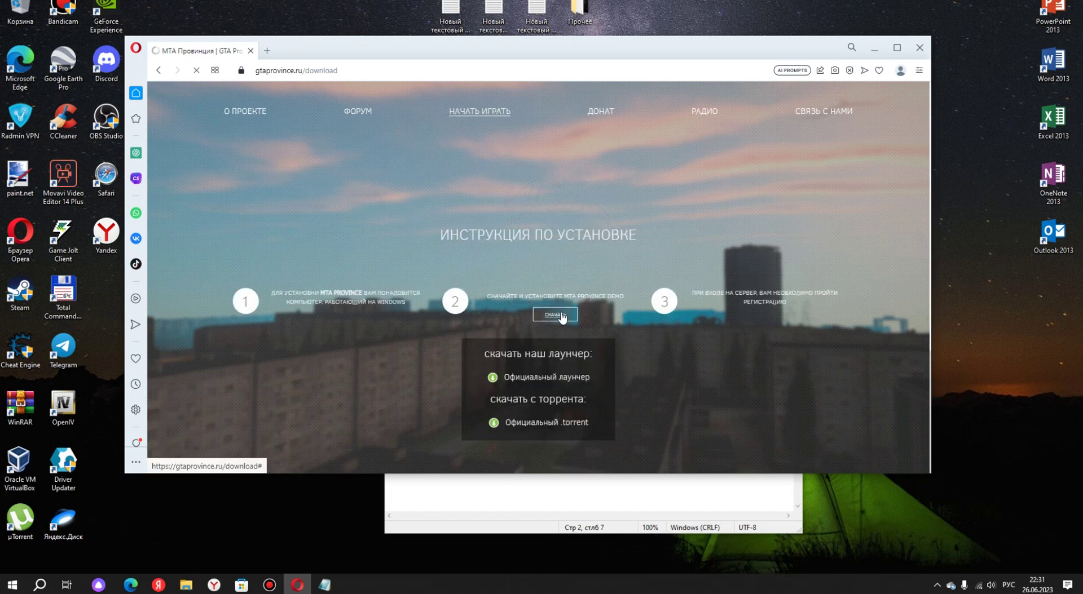
scroll(559, 347, down, 1)
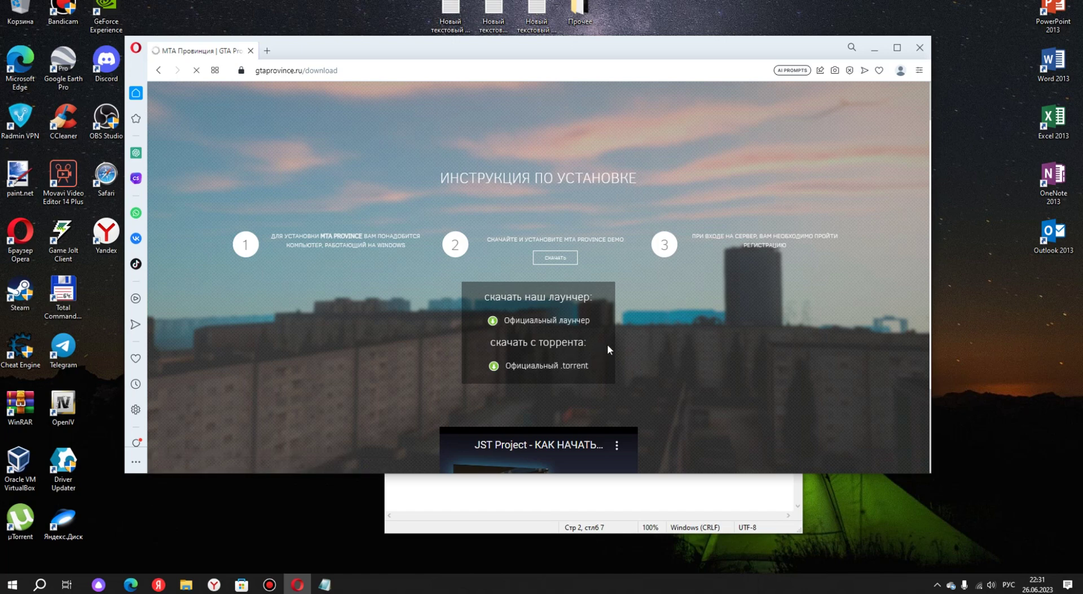
Save the province-launcher-setup installer from Официальный лаунчер into the Загрузки folder.
click(580, 321)
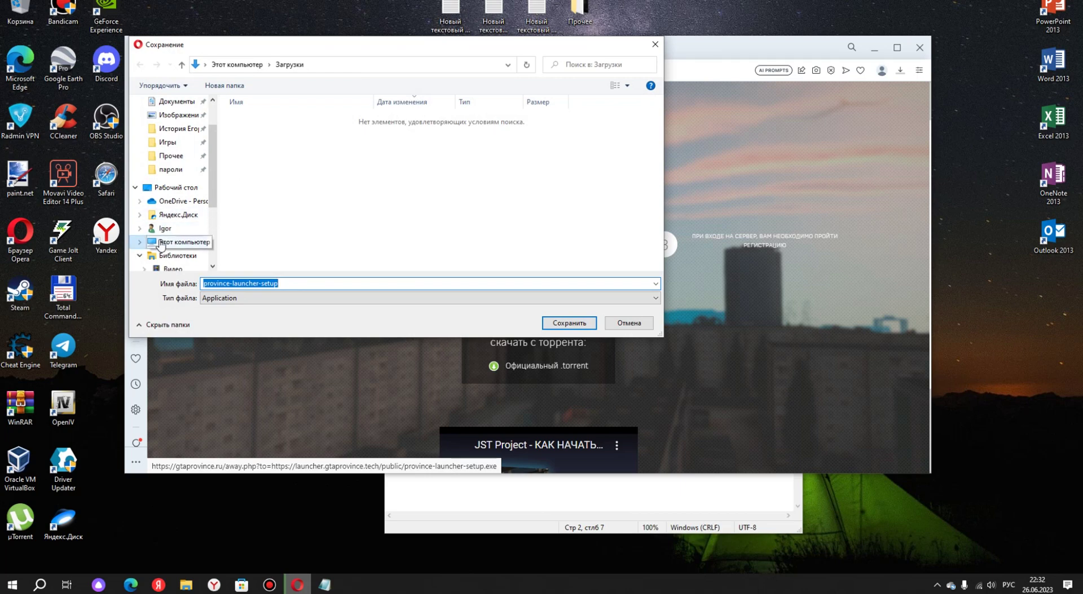
click(184, 242)
click(344, 197)
double_click(344, 197)
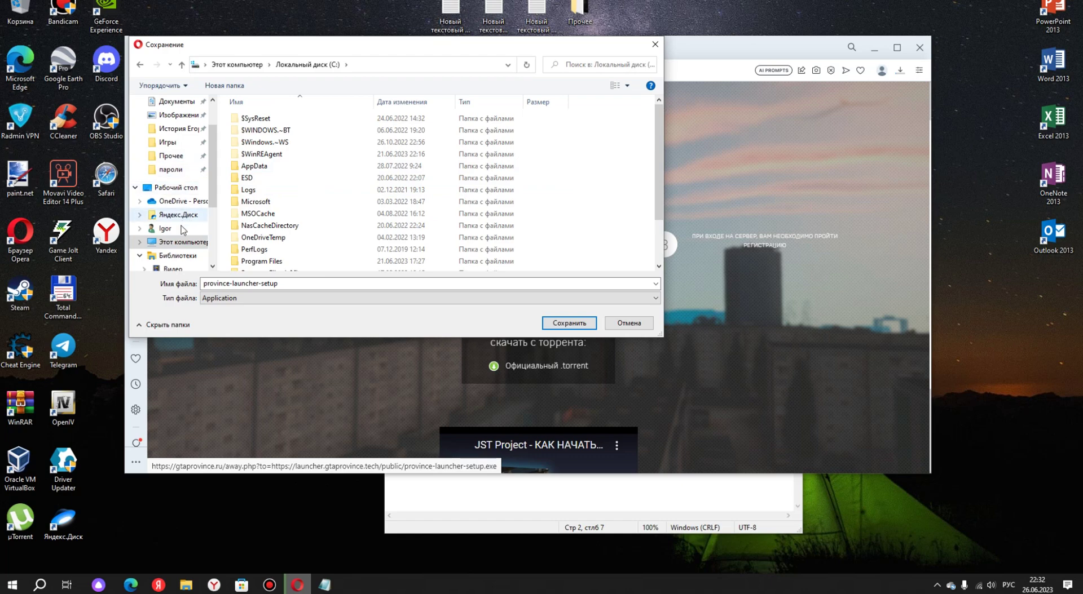
click(140, 215)
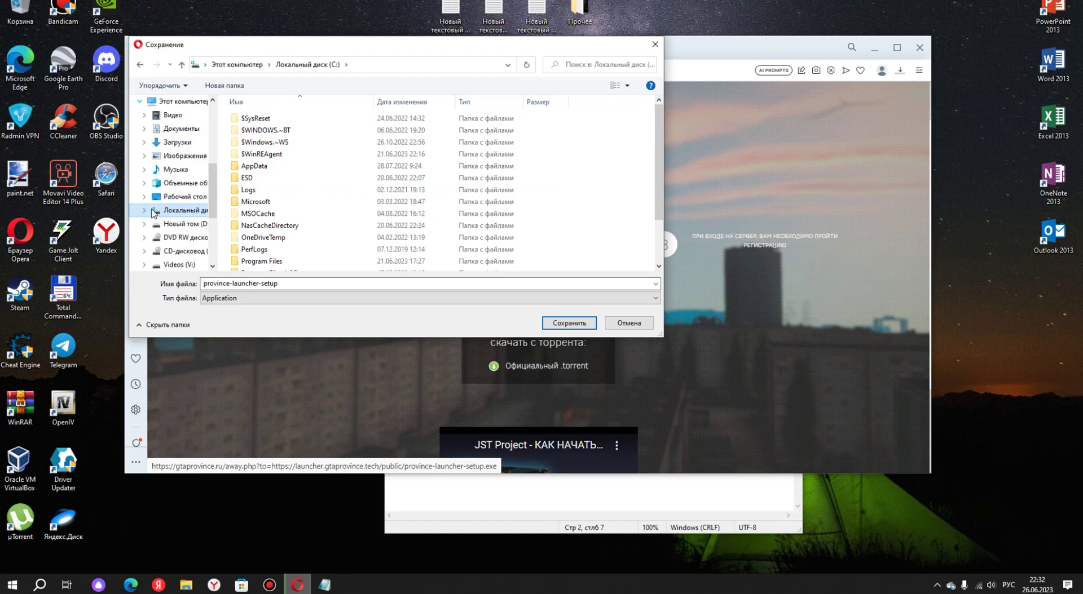
click(177, 142)
click(565, 323)
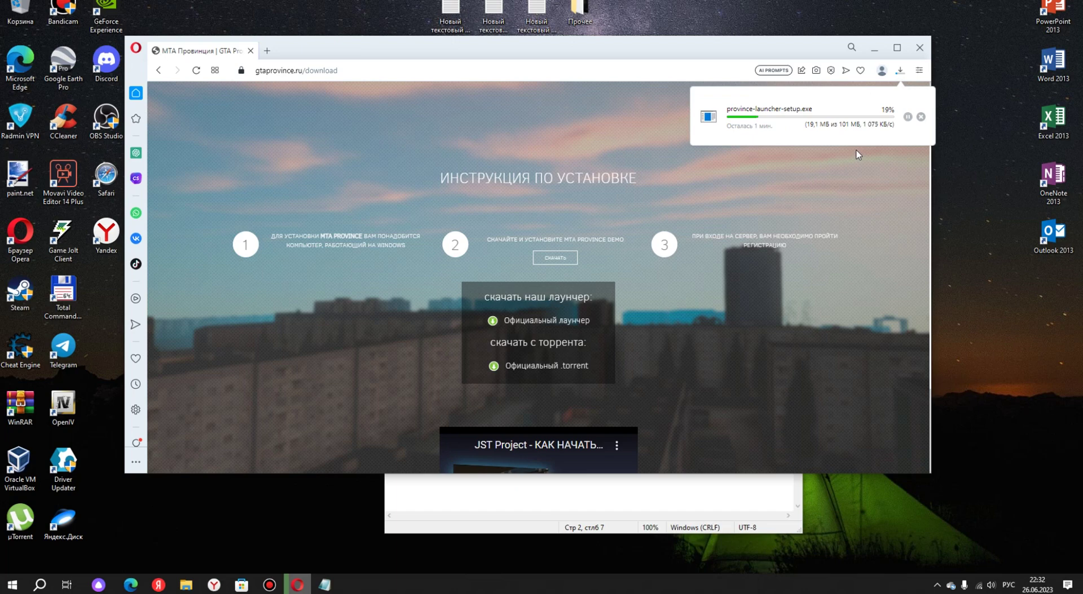
Open the GTA Province forum from the ФОРУМ menu and go to its Регистрация page.
scroll(554, 197, up, 1)
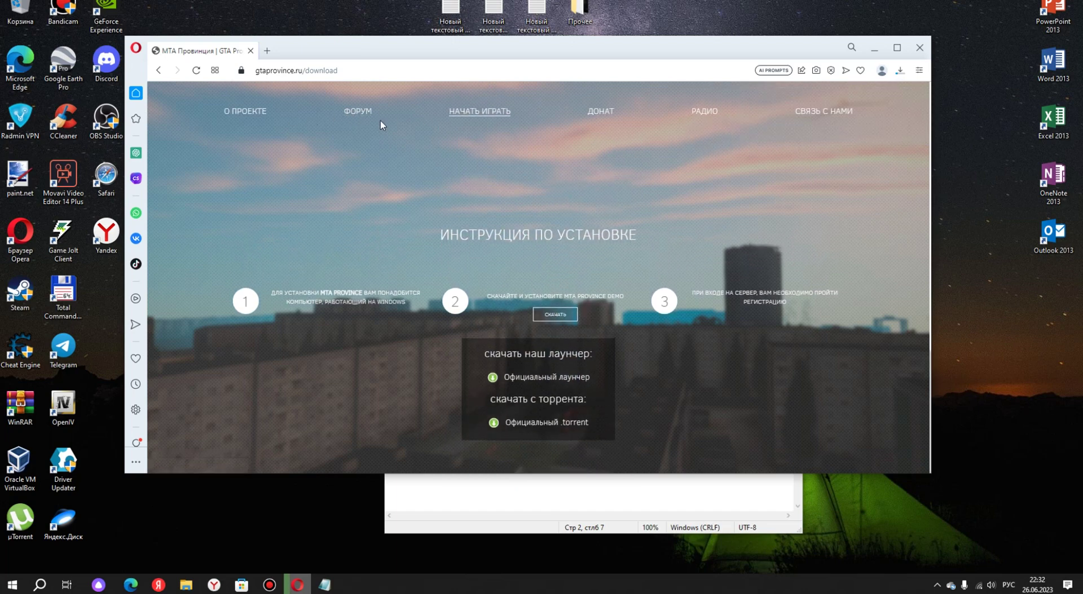
click(361, 118)
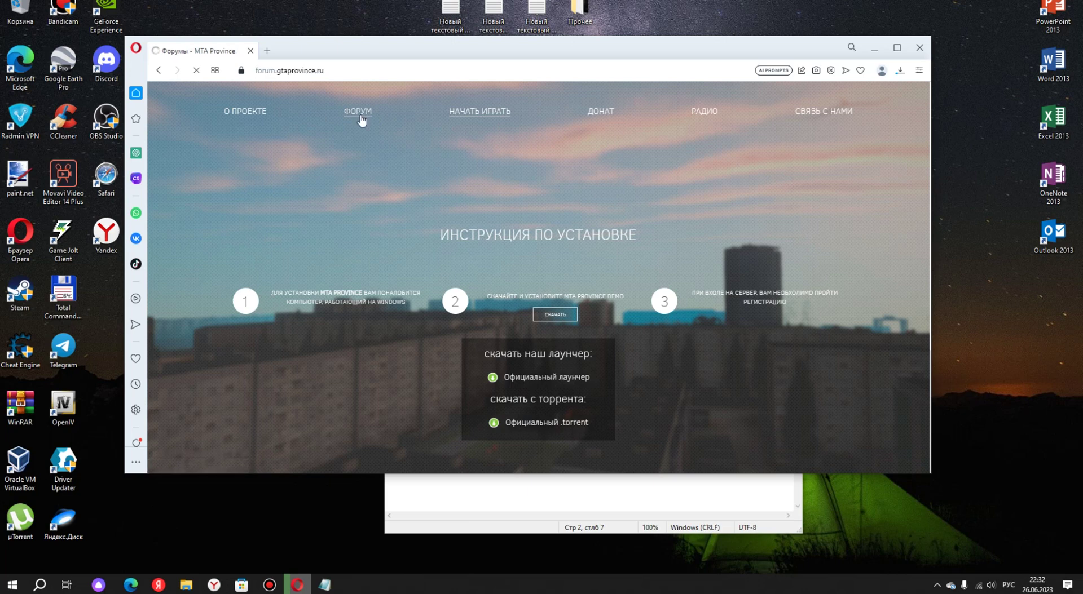
drag(418, 50, 404, 151)
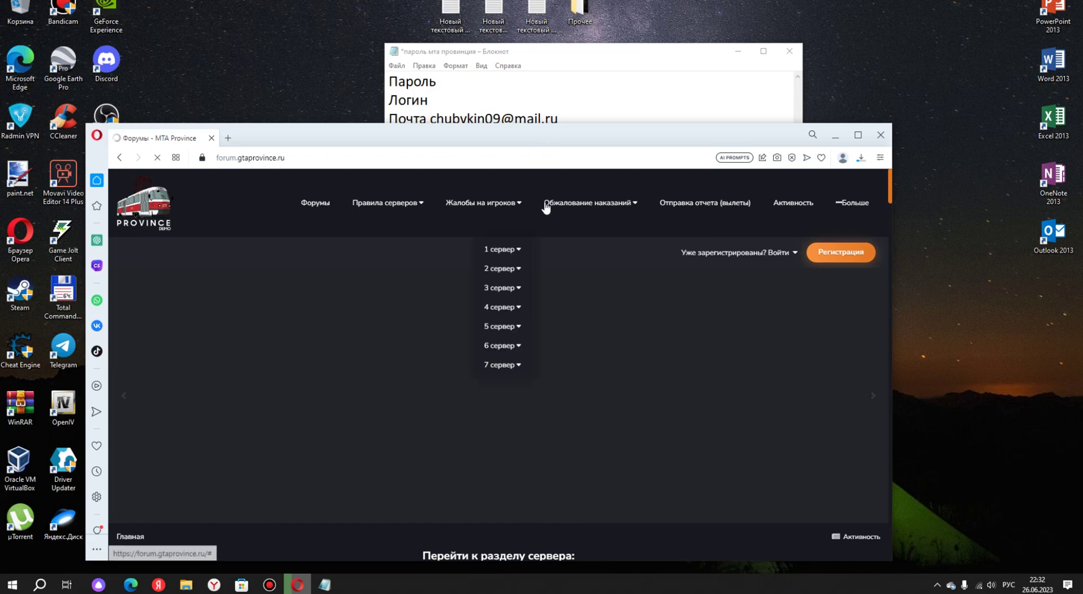
mouse_move(496, 206)
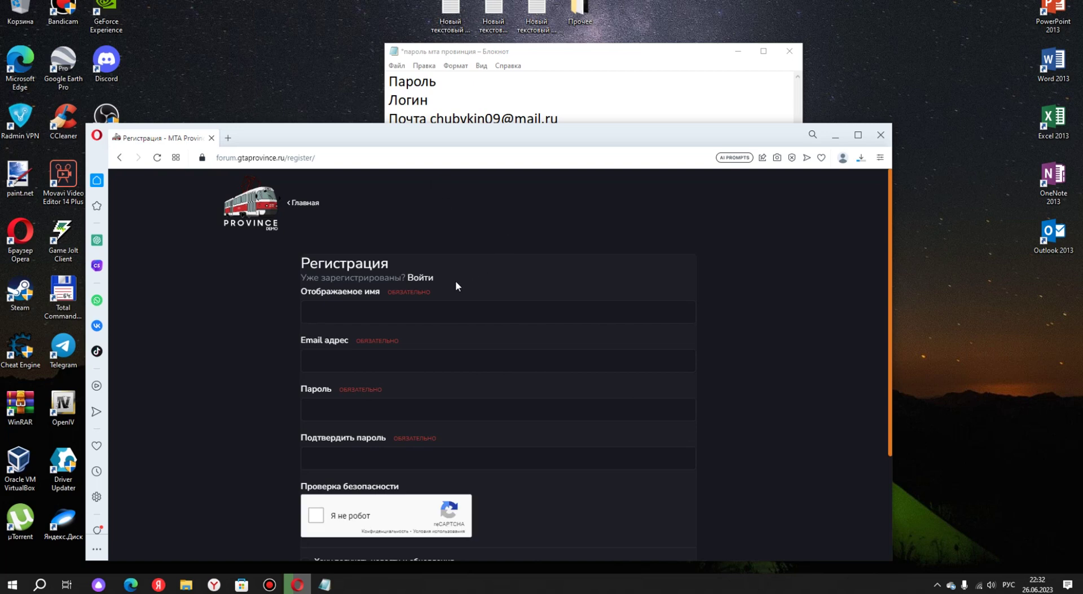
Type the display name in the English layout into the Отображаемое имя field, then select it.
click(434, 309)
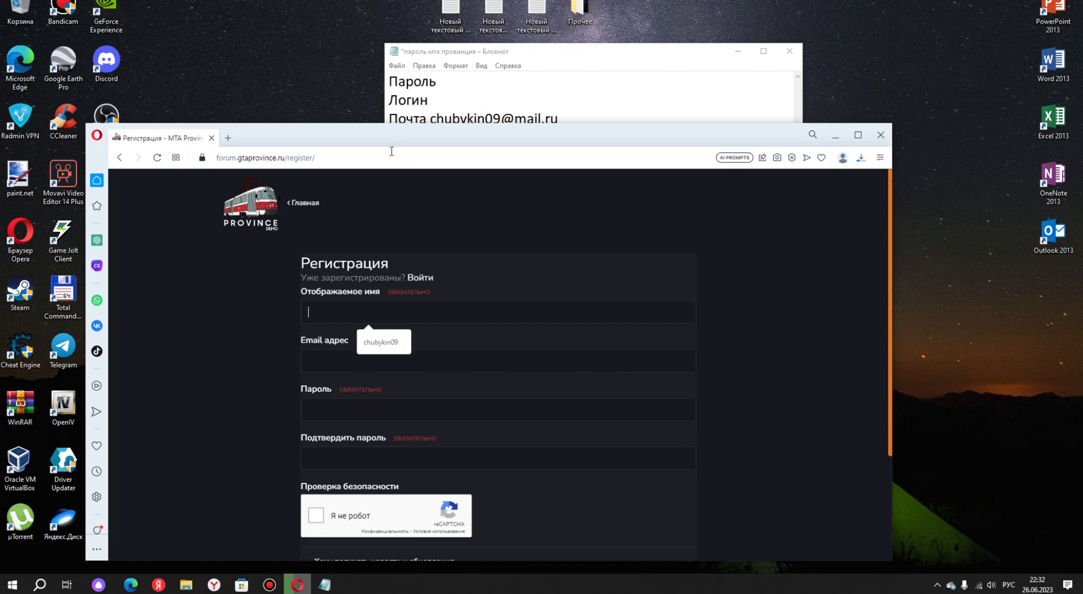
drag(392, 151, 459, 147)
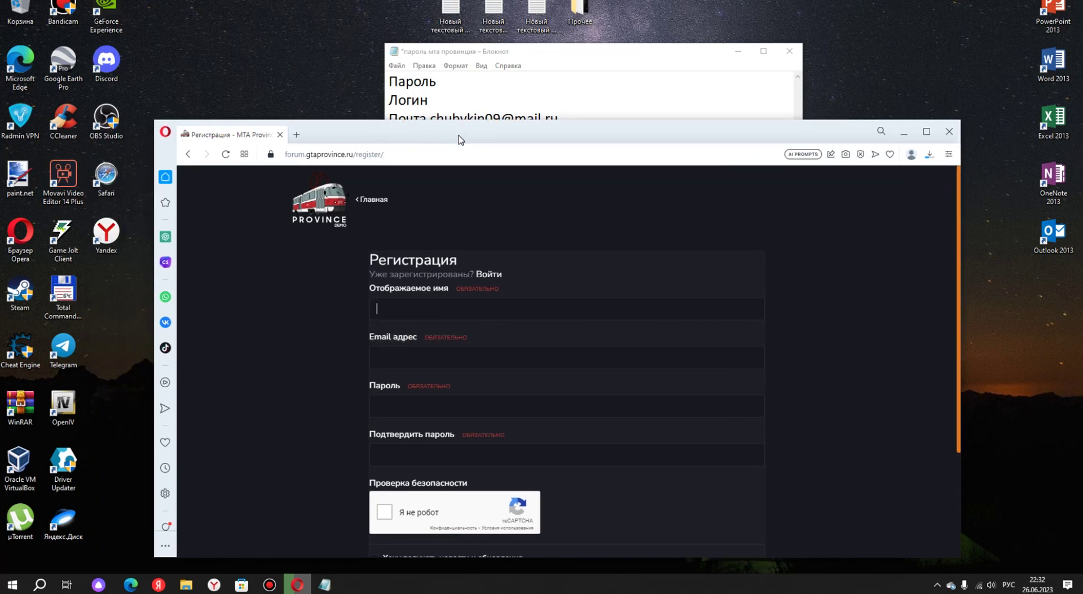
click(418, 309)
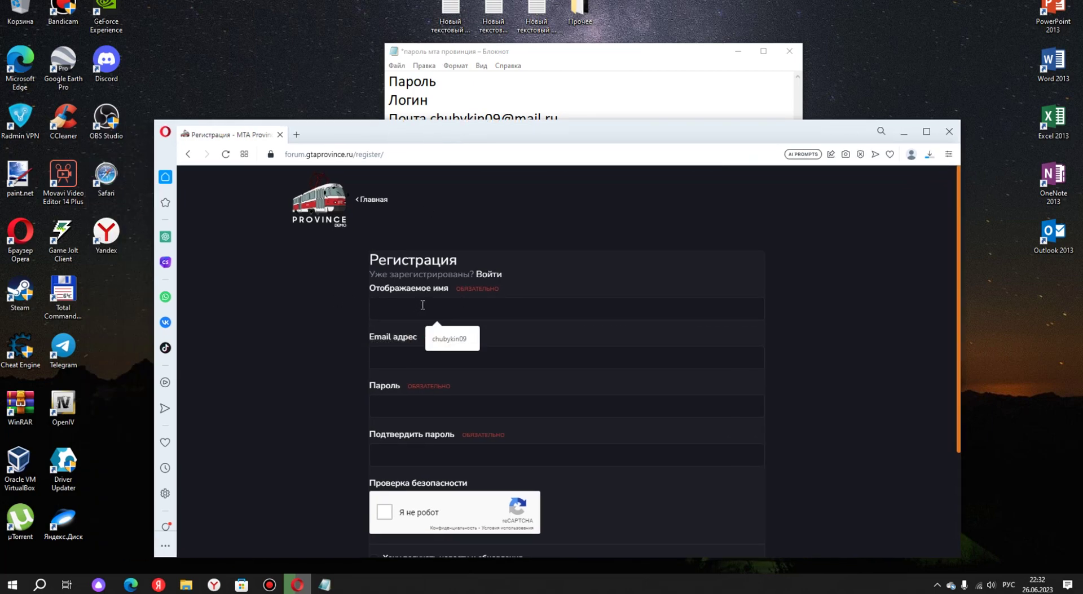
key(alt+shift)
text(Igor_Mins)
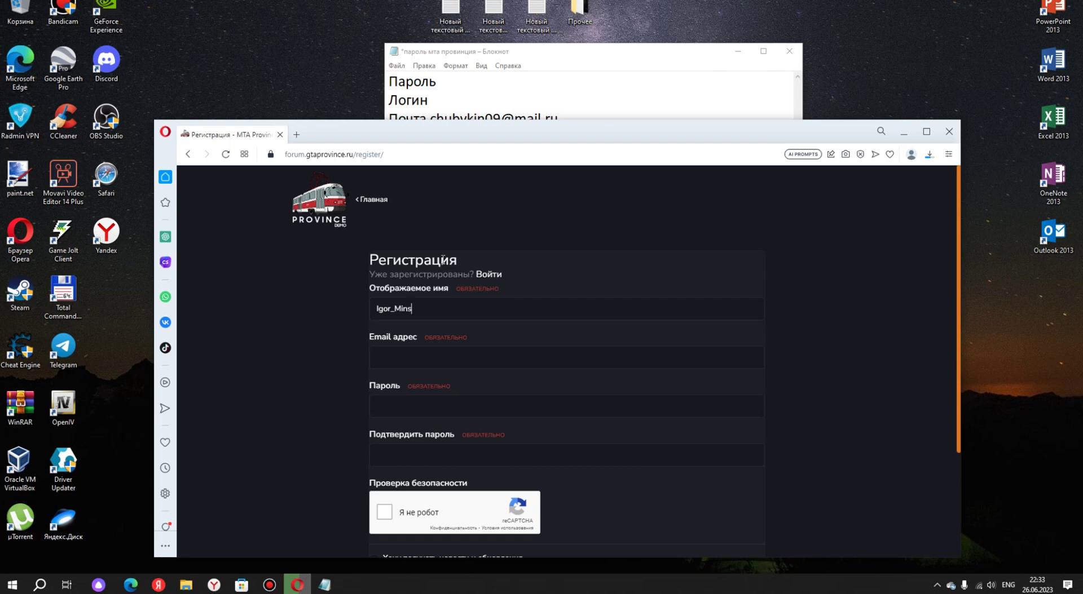
text(y)
key(alt+shift)
double_click(386, 305)
Copy the email address from the Notepad notes and paste it into the Email field.
click(423, 350)
click(566, 109)
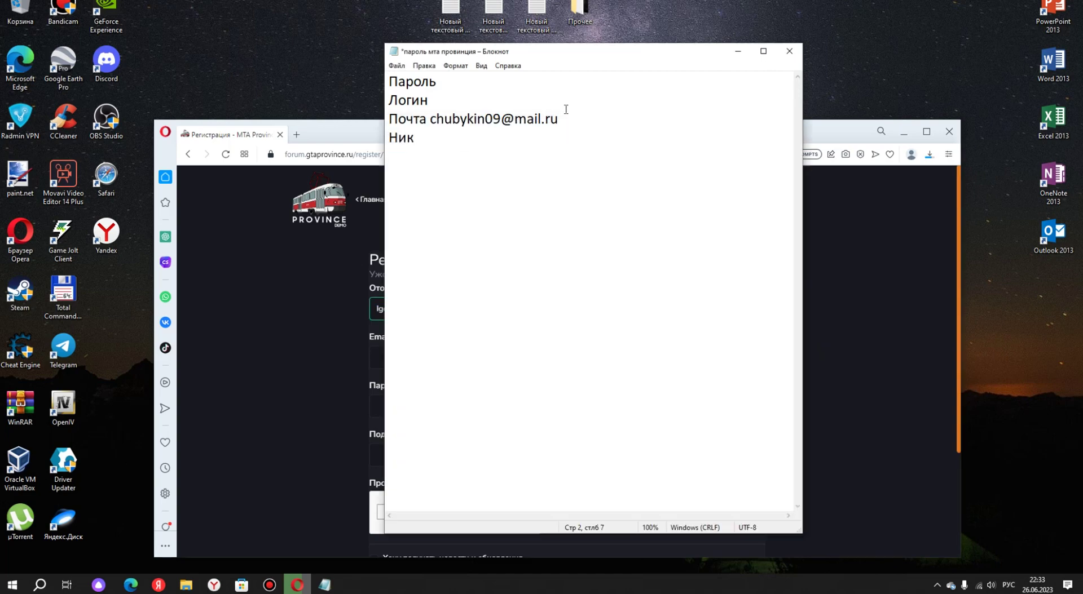
drag(454, 119, 389, 119)
drag(560, 119, 439, 122)
right_click(439, 122)
click(472, 157)
click(229, 299)
right_click(413, 358)
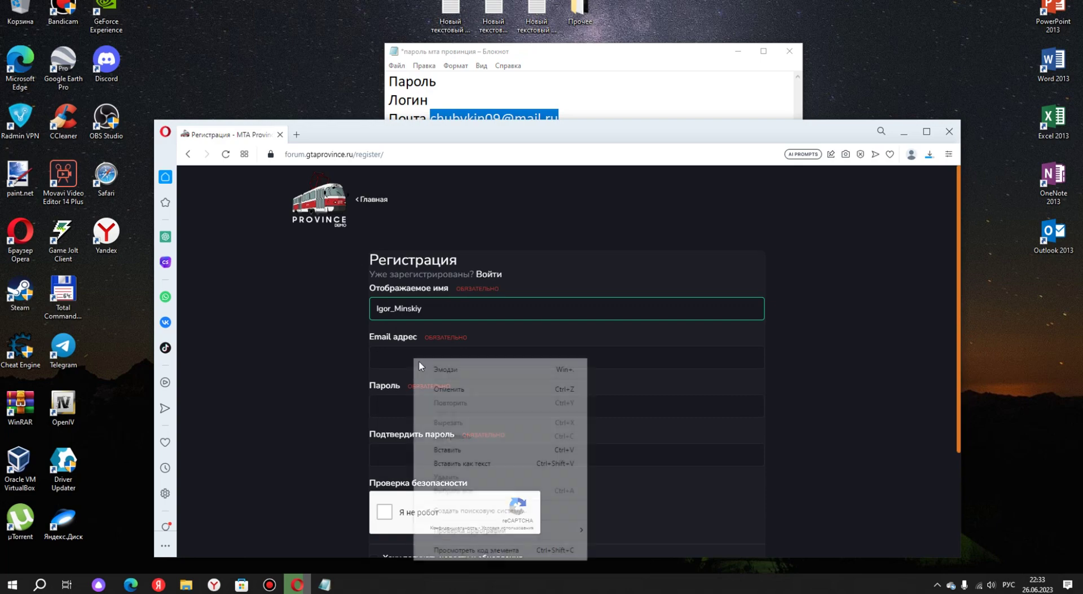
click(455, 448)
Enter the account password and repeat it in the confirmation field.
click(428, 396)
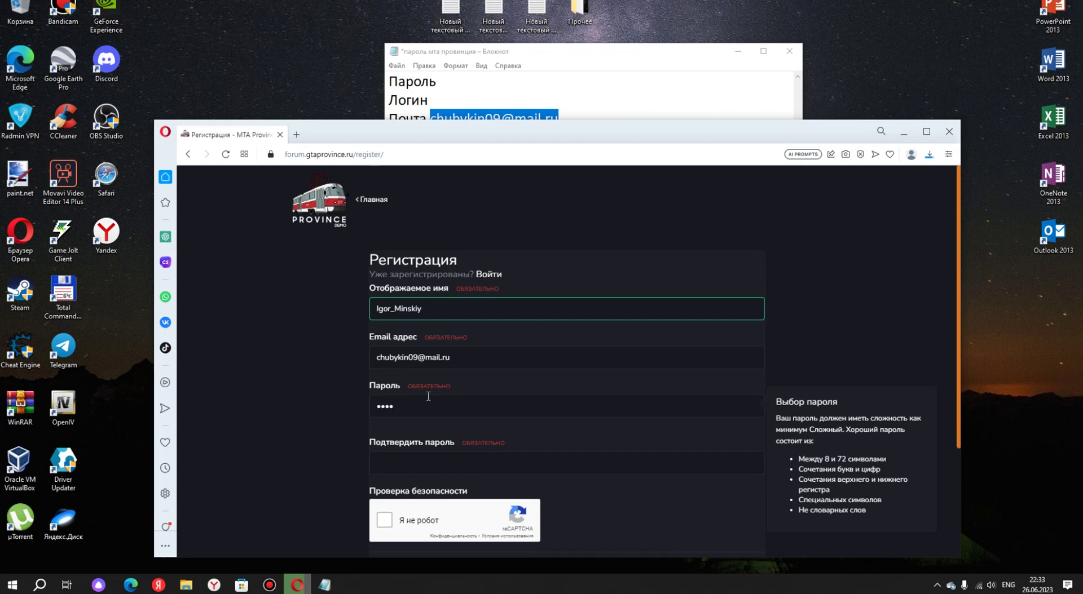
text(1)
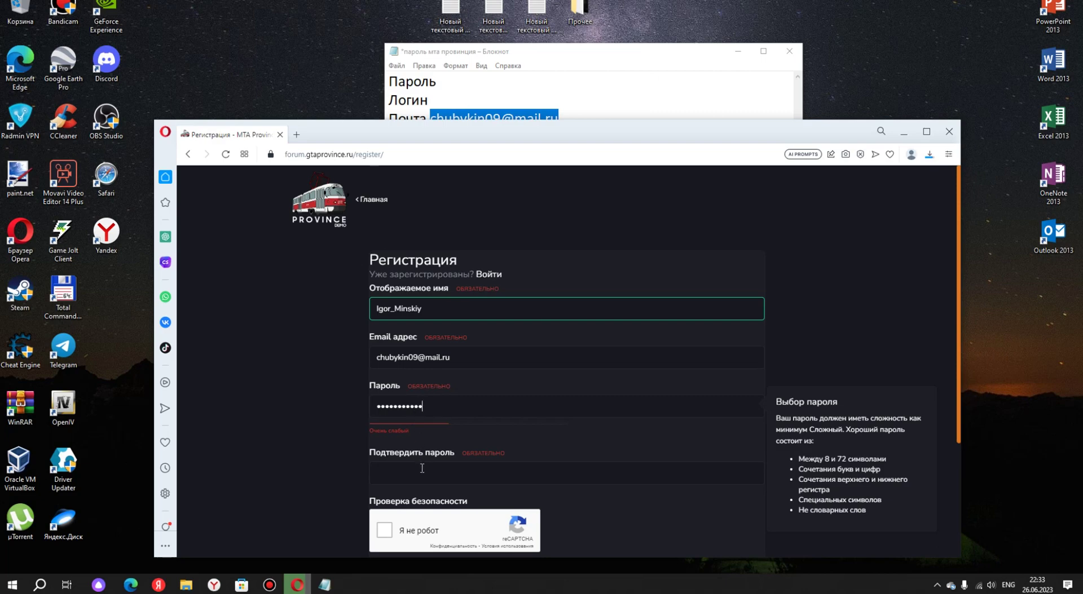
drag(424, 407, 375, 410)
key(BackSpace)
text(•••)
click(441, 476)
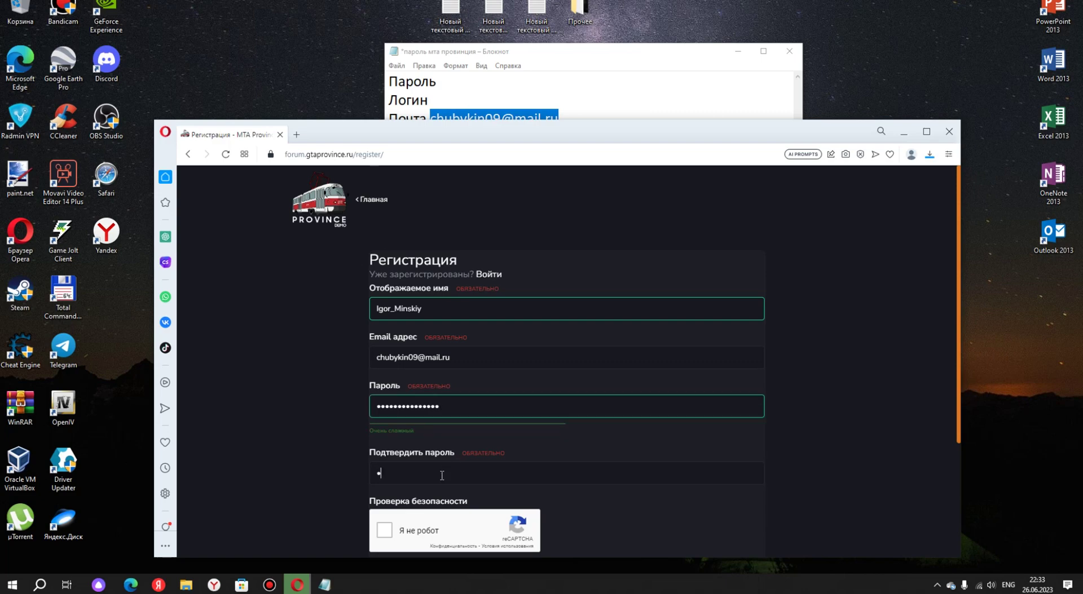
text(••••••)
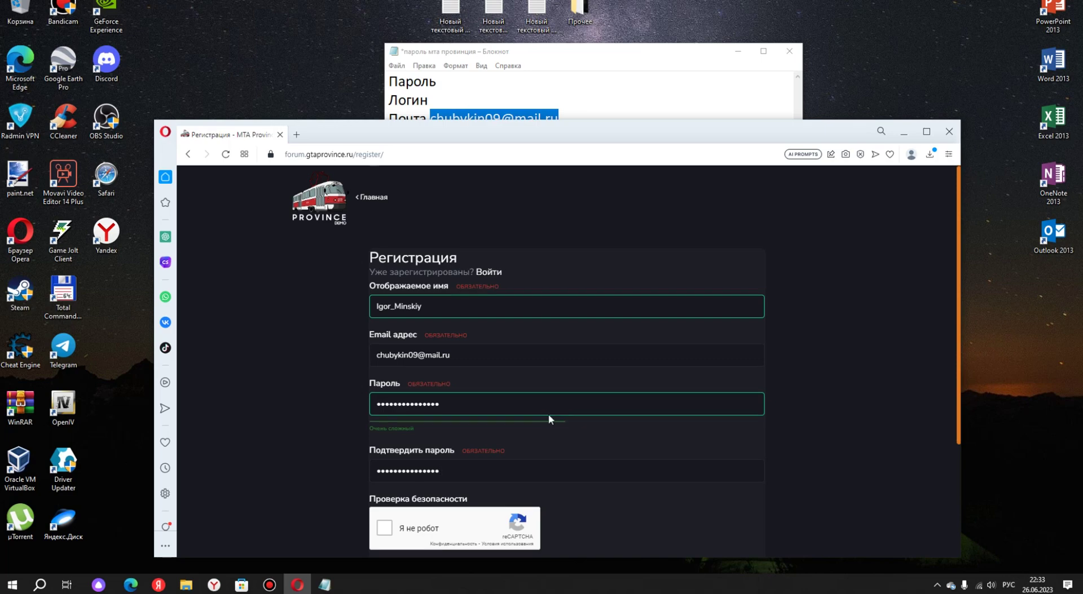
Tick reCAPTCHA, the news opt-in and terms checkboxes, then submit with Создать аккаунт.
scroll(550, 417, down, 2)
click(441, 405)
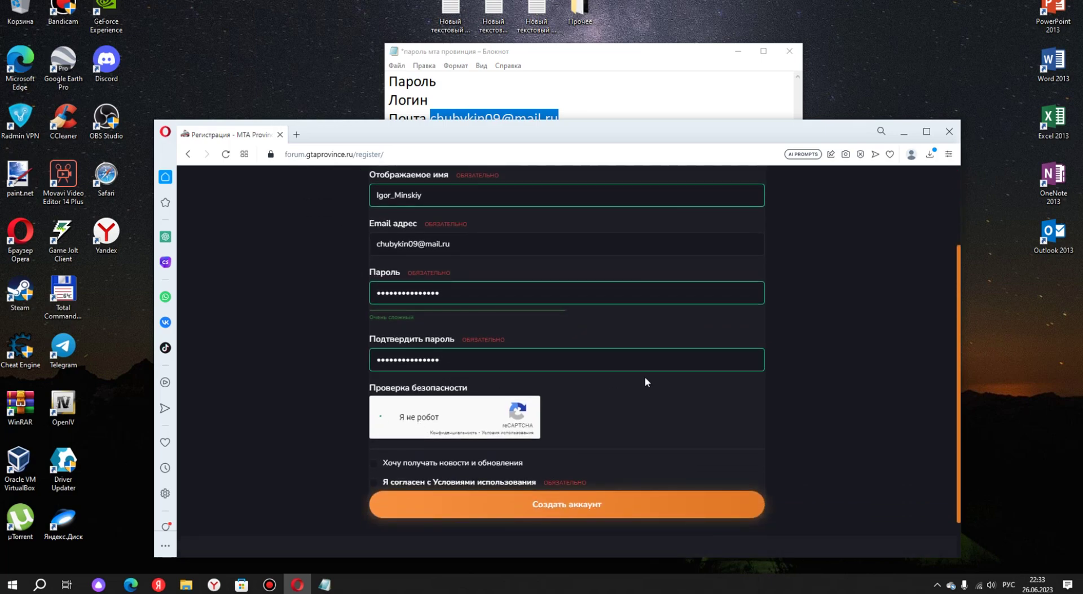
scroll(416, 393, down, 1)
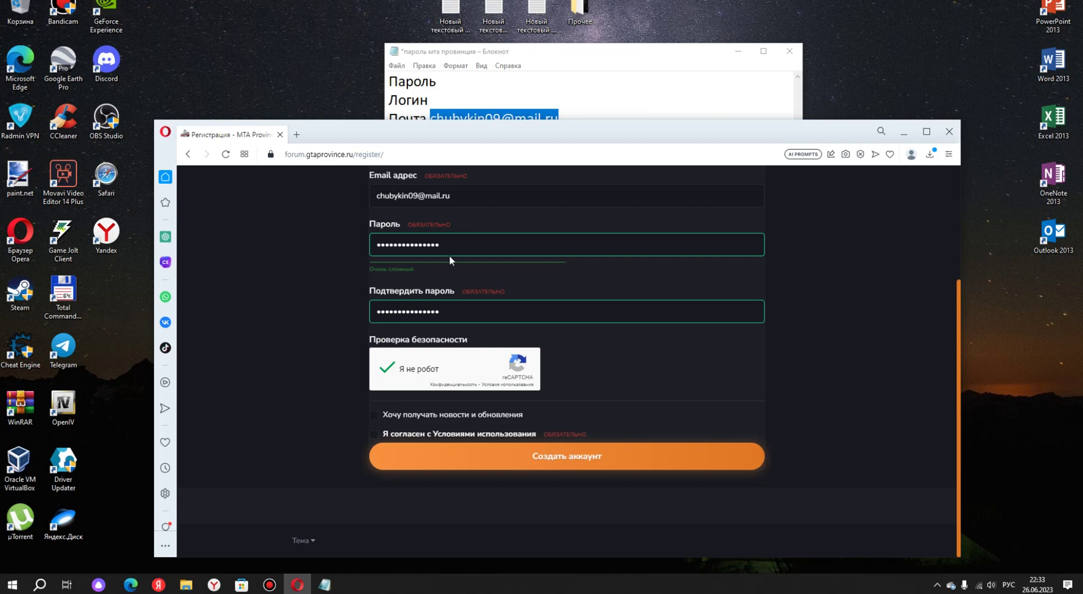
click(374, 418)
click(374, 436)
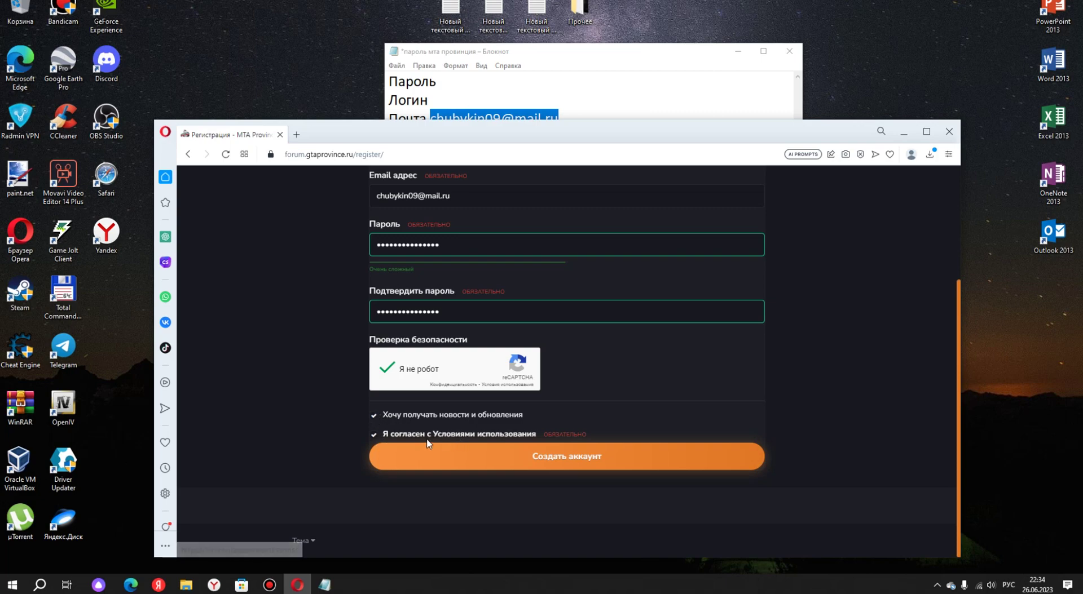
click(560, 454)
click(561, 454)
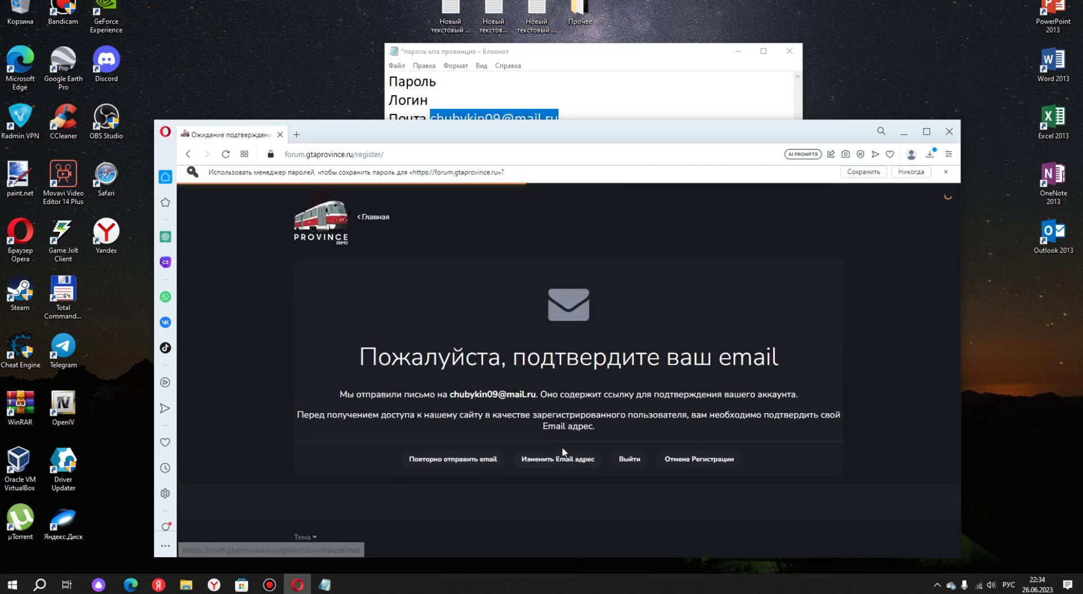
Open the Mail.ru inbox in a new tab alongside the forum confirmation page.
click(296, 134)
key(alt+shift)
text(mail)
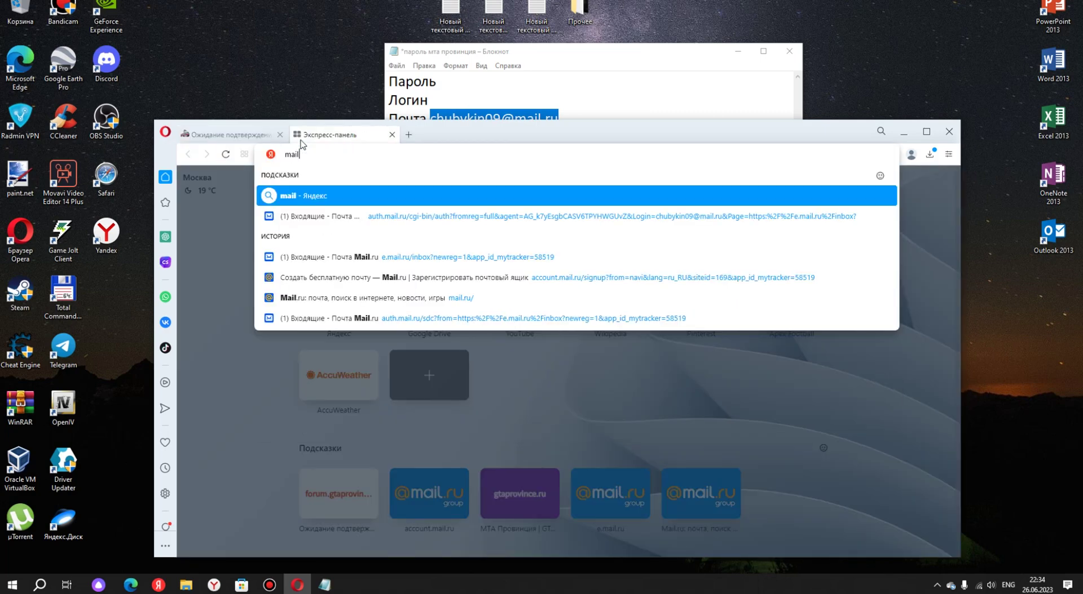
key(alt+shift)
click(296, 189)
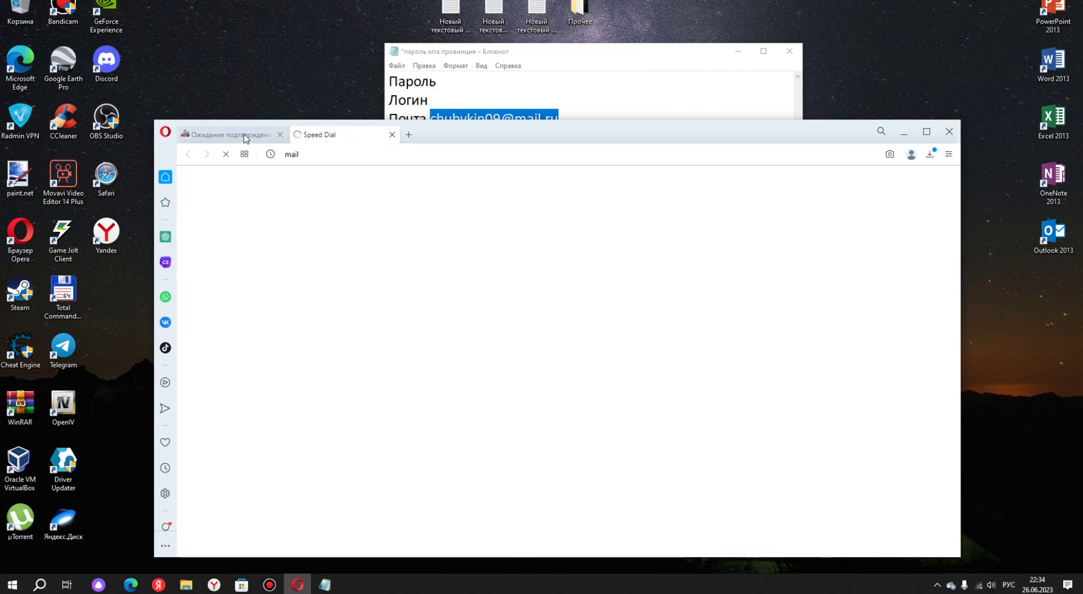
click(237, 136)
click(355, 133)
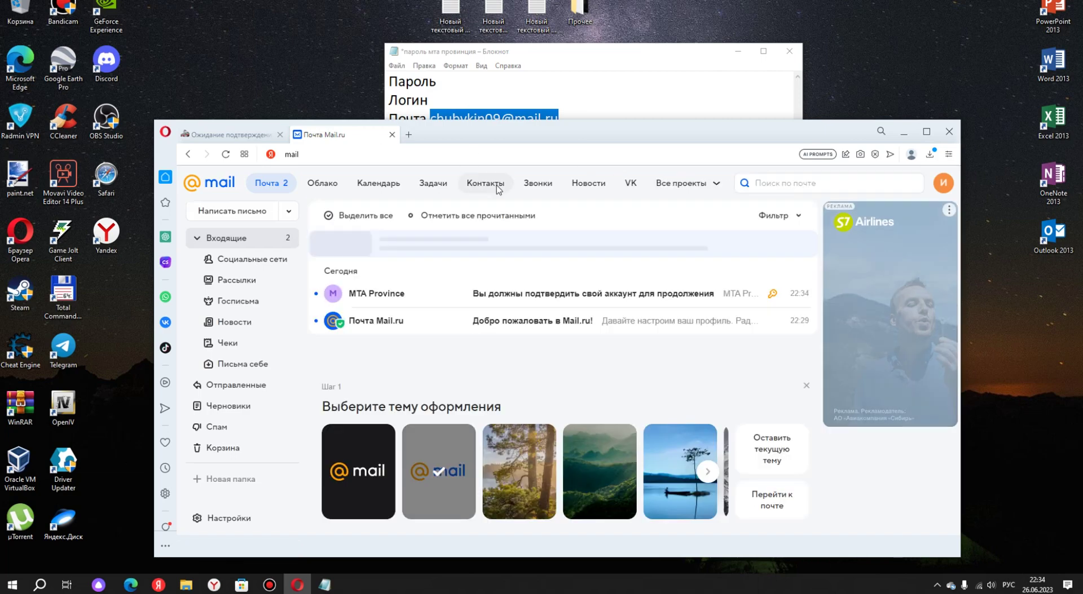
click(265, 134)
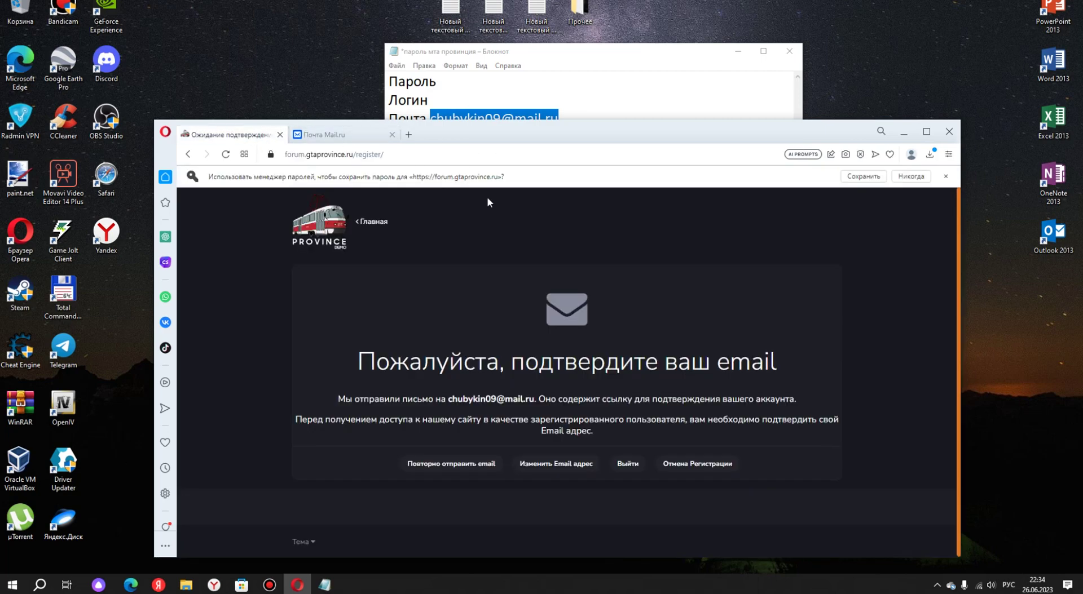
click(338, 135)
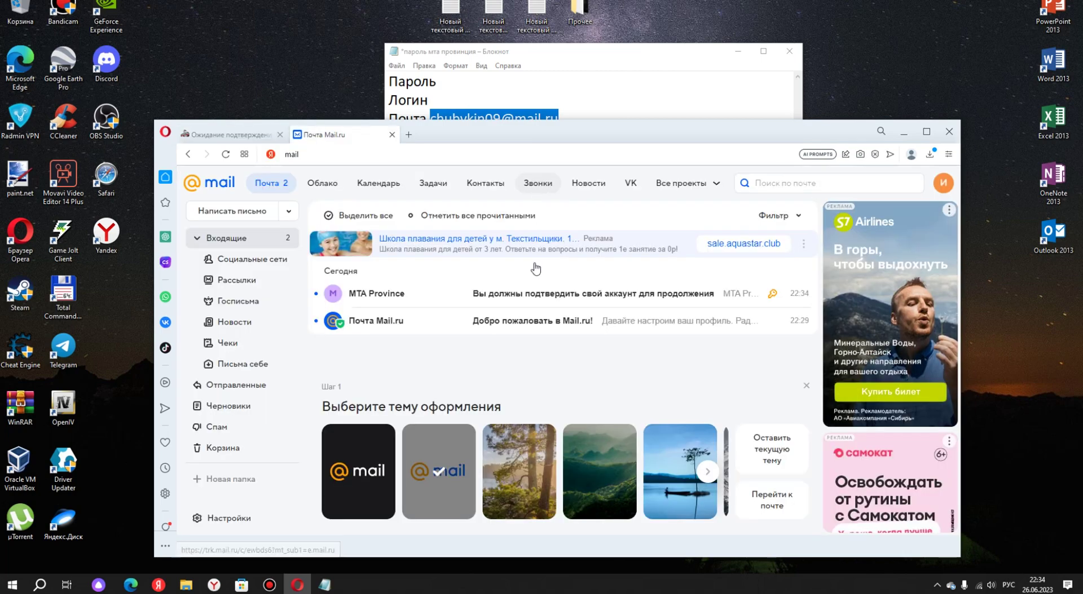
Open the MTA Province letter and click Подтвердить мой Email адрес.
click(514, 298)
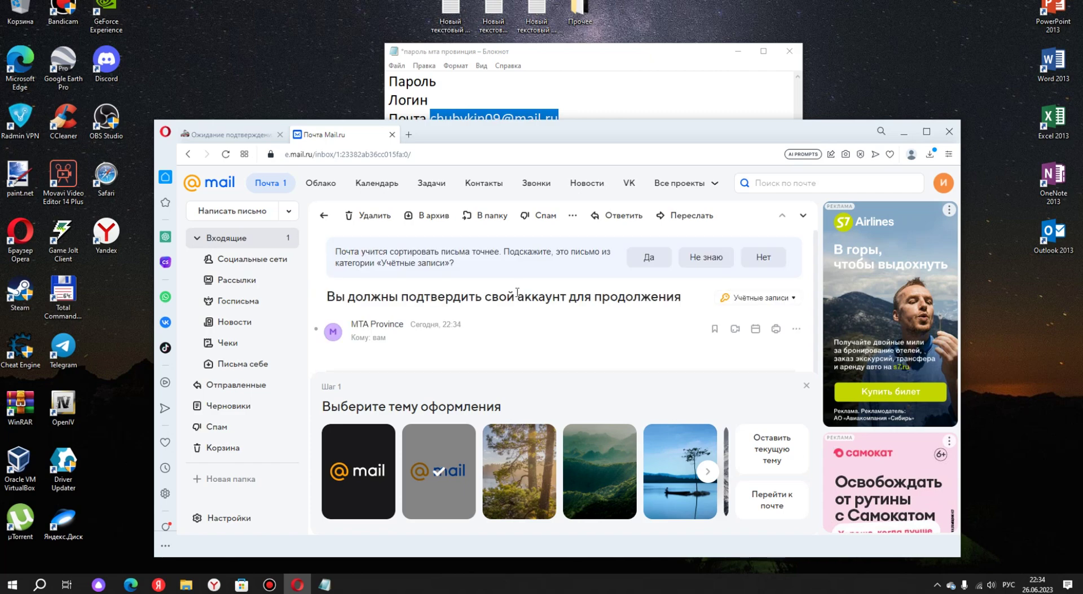
scroll(518, 298, down, 1)
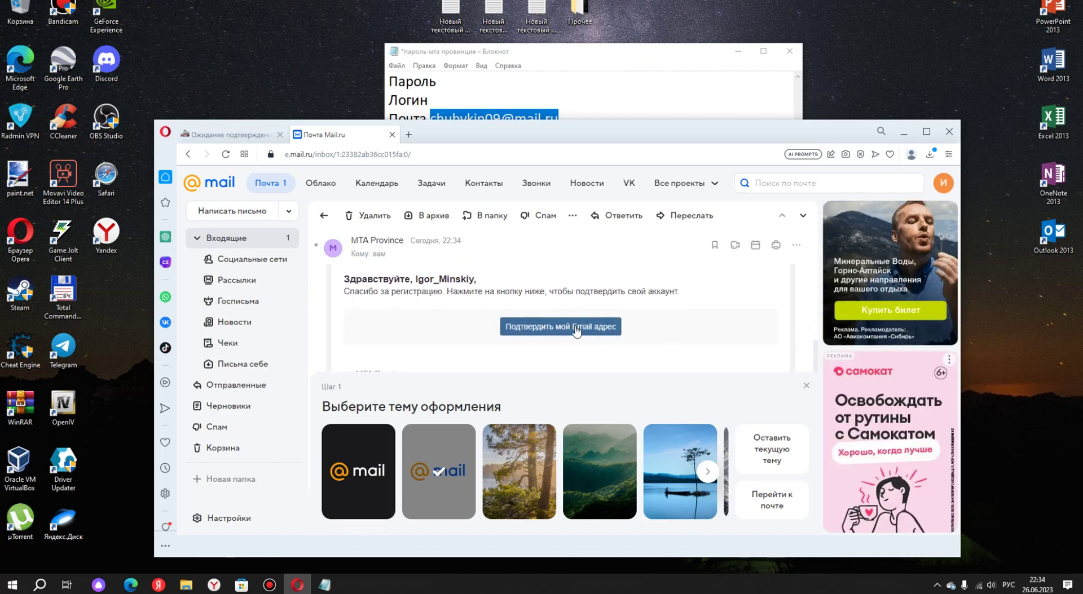
click(576, 330)
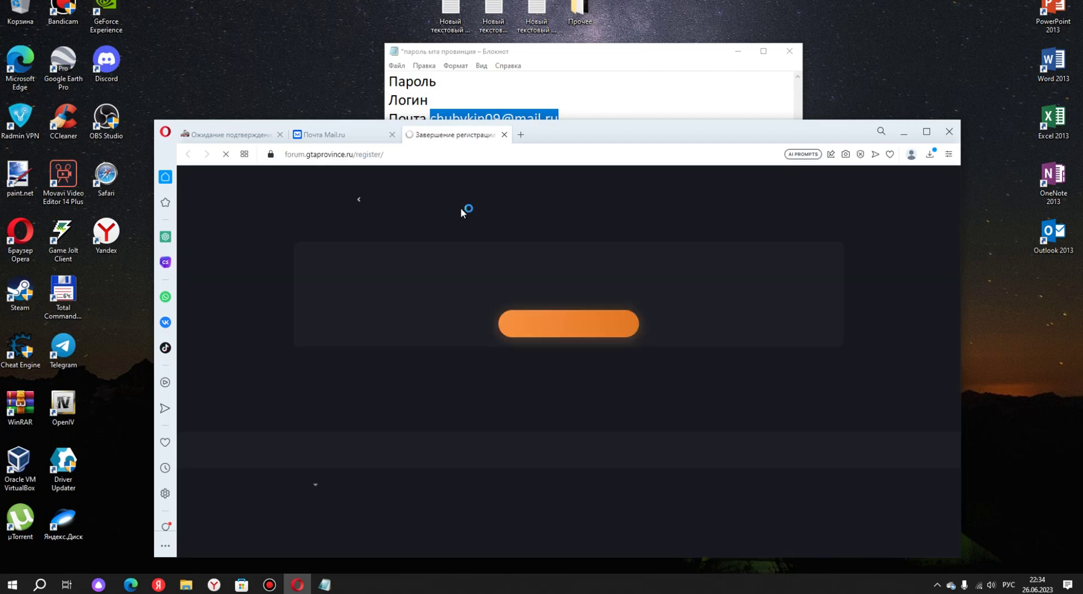
Complete the forum registration, declining two-factor account confirmation and confirming with OK.
click(569, 320)
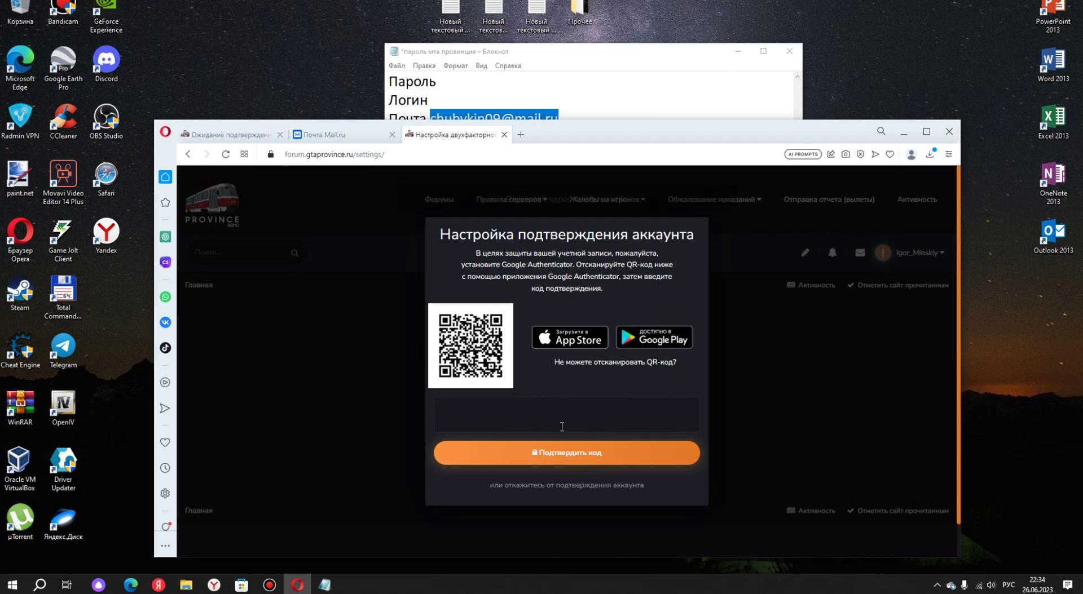
click(581, 485)
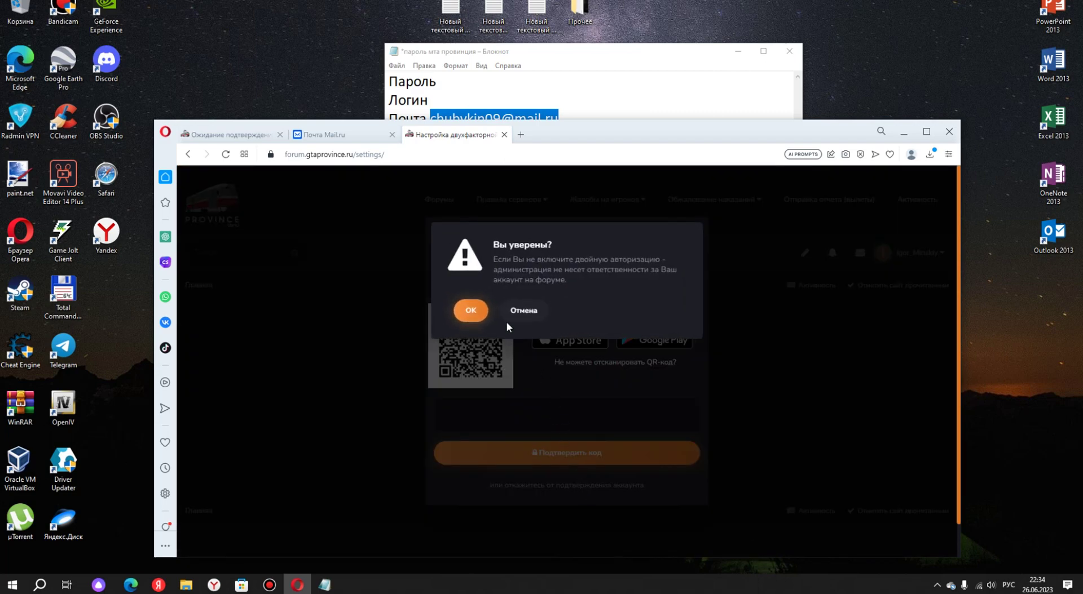
click(471, 311)
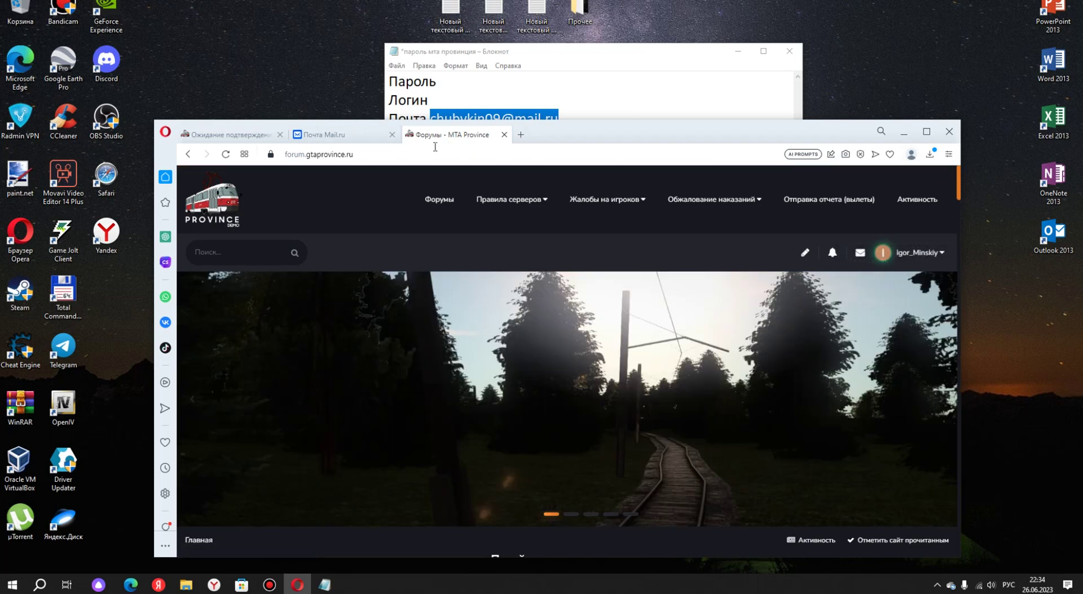
Close the Mail.ru tab and the outdated waiting-for-confirmation tab.
click(367, 137)
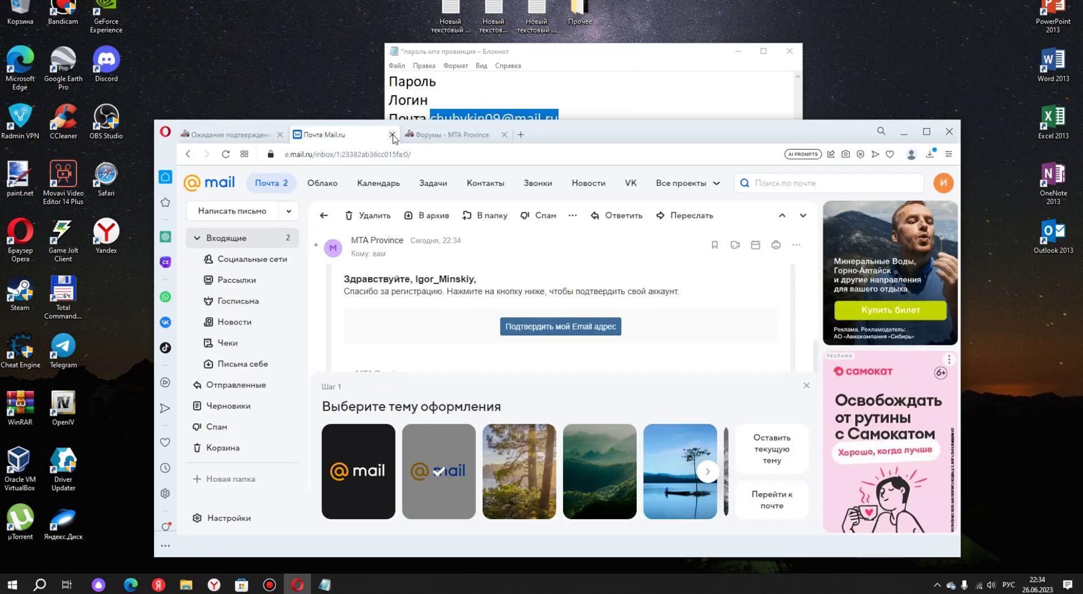
click(392, 135)
click(276, 138)
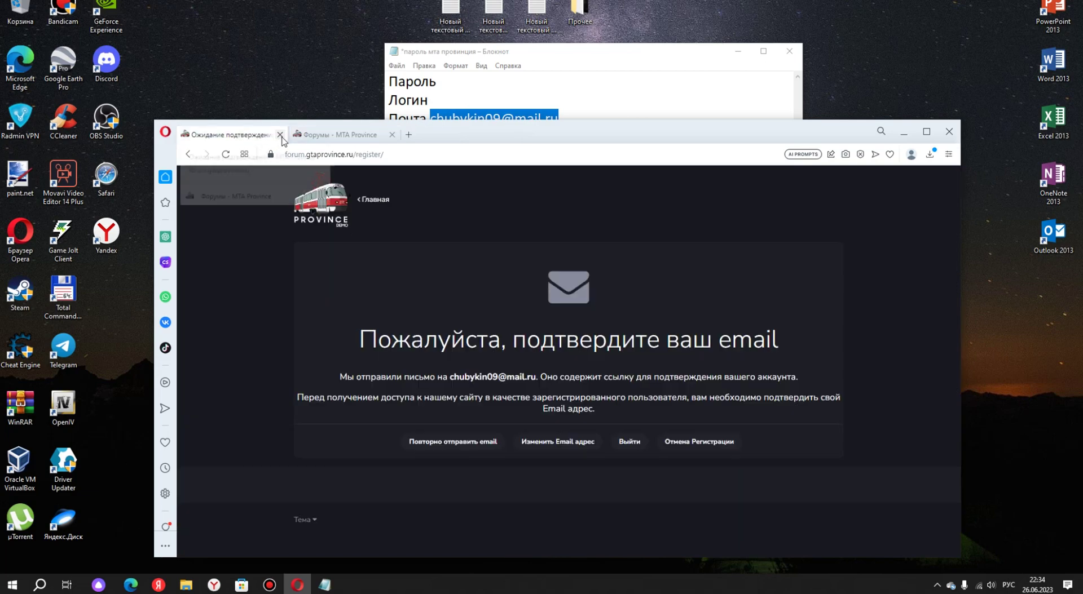
click(280, 134)
click(609, 201)
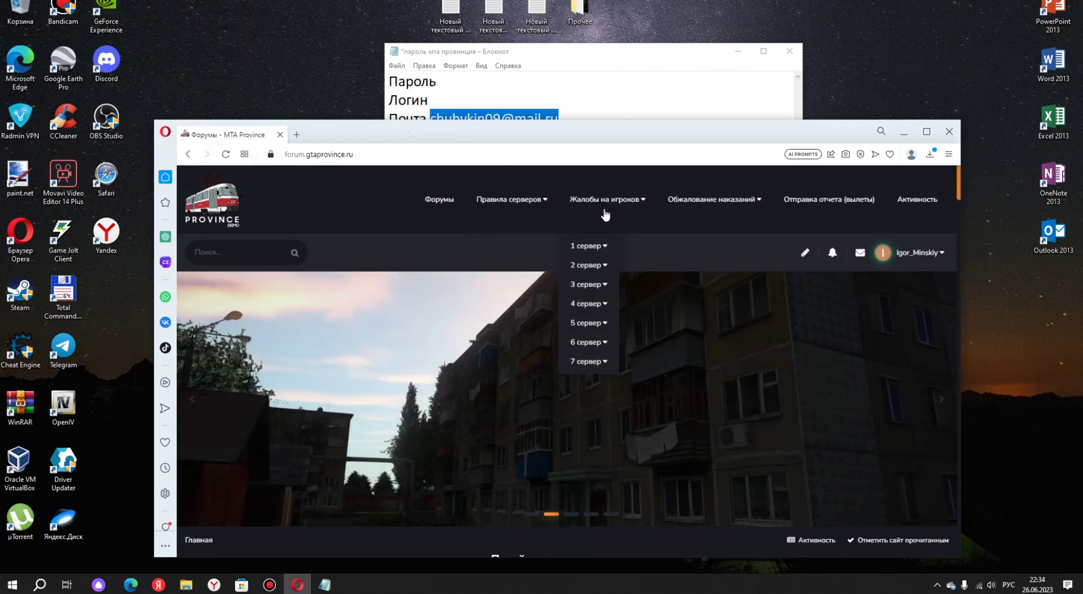
mouse_move(588, 270)
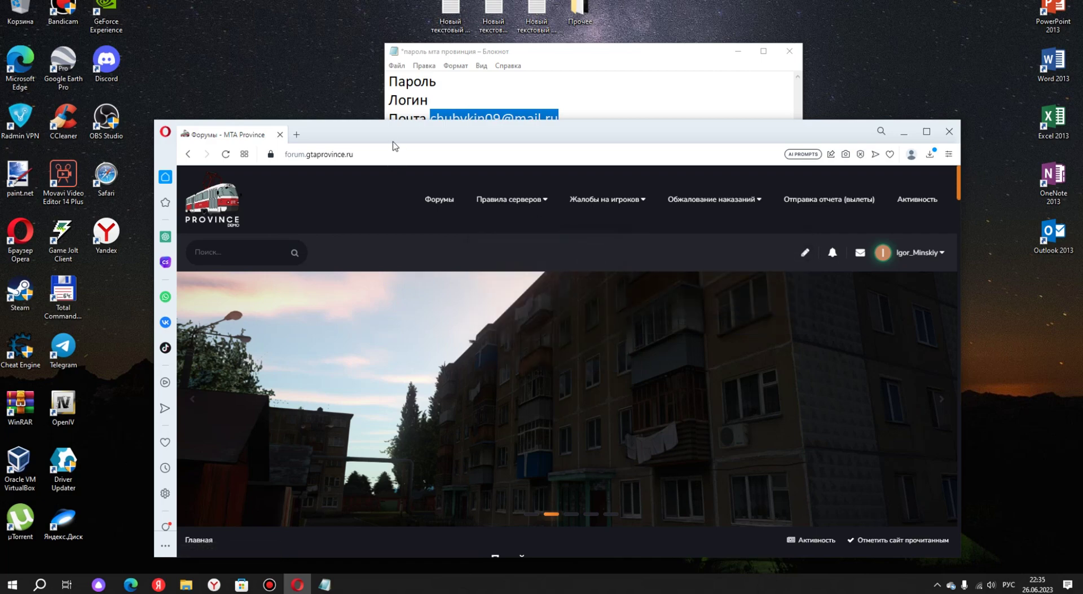
mouse_move(598, 213)
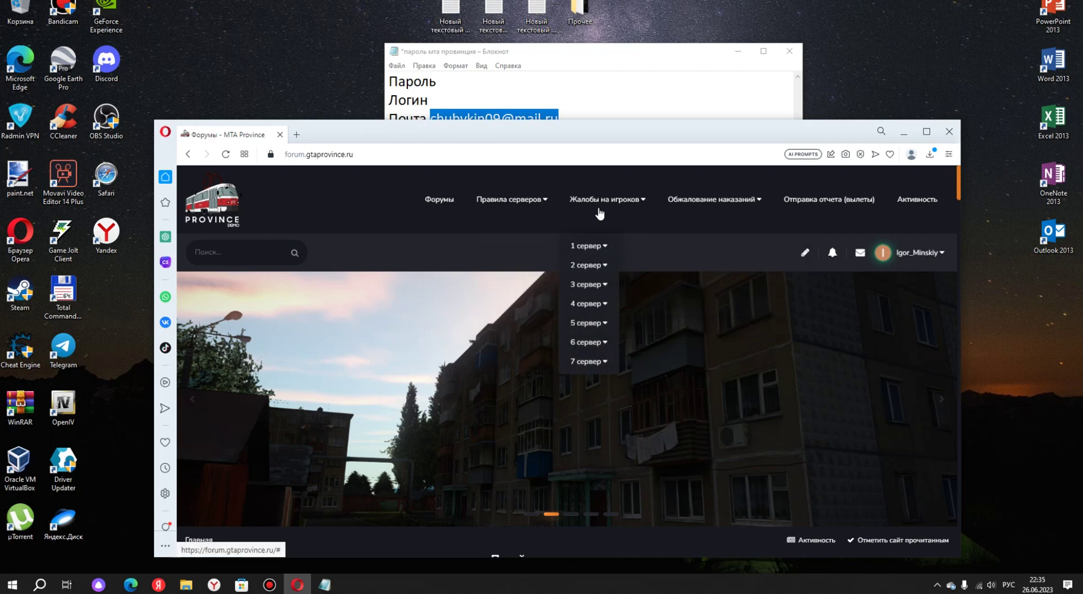
mouse_move(600, 359)
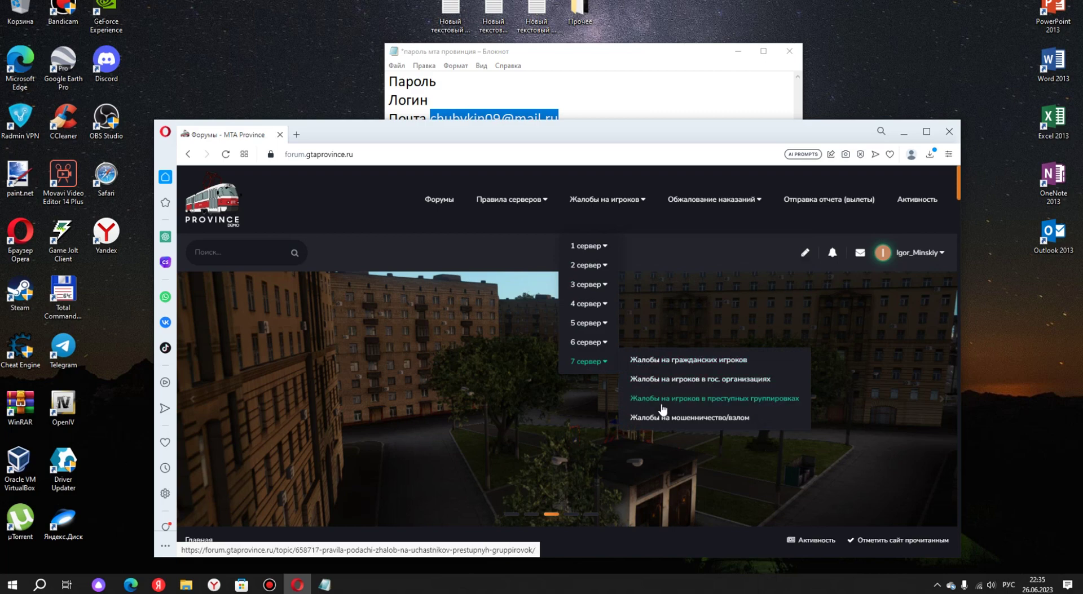
mouse_move(512, 199)
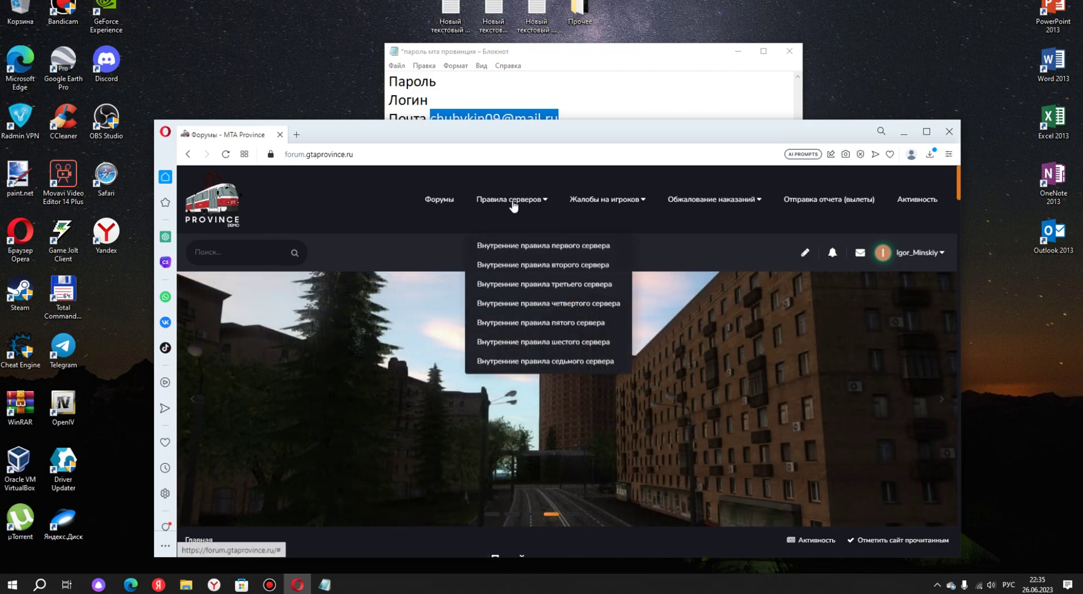
click(554, 362)
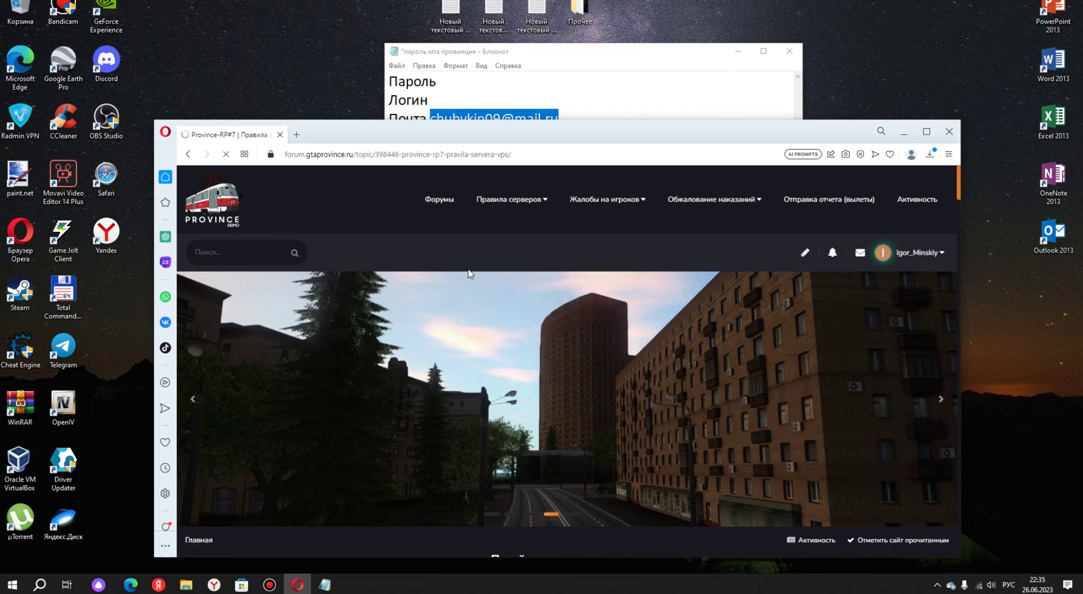
scroll(557, 282, down, 1)
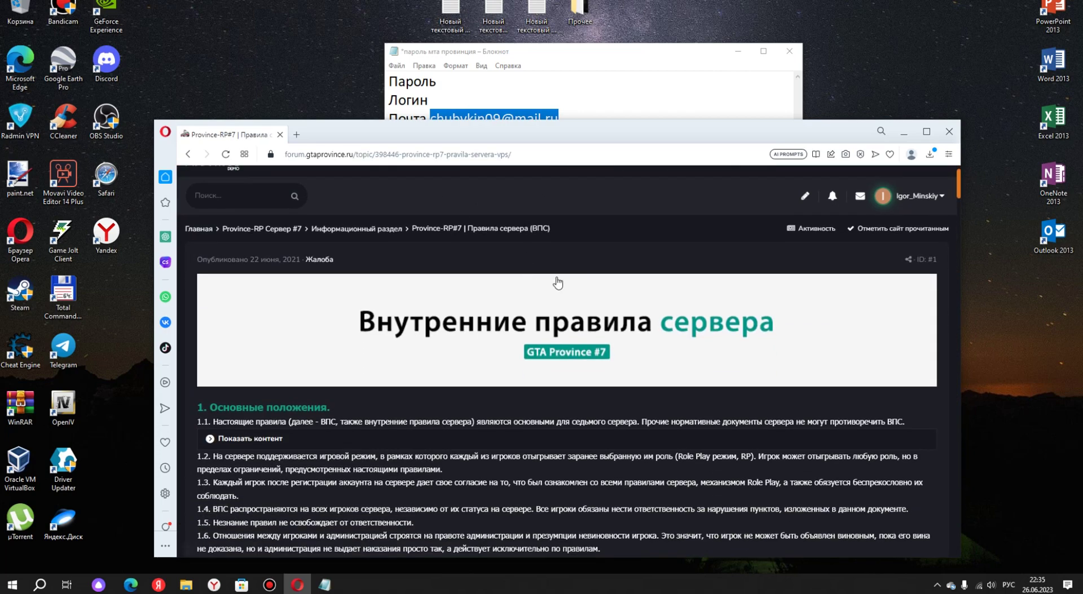
scroll(439, 296, down, 2)
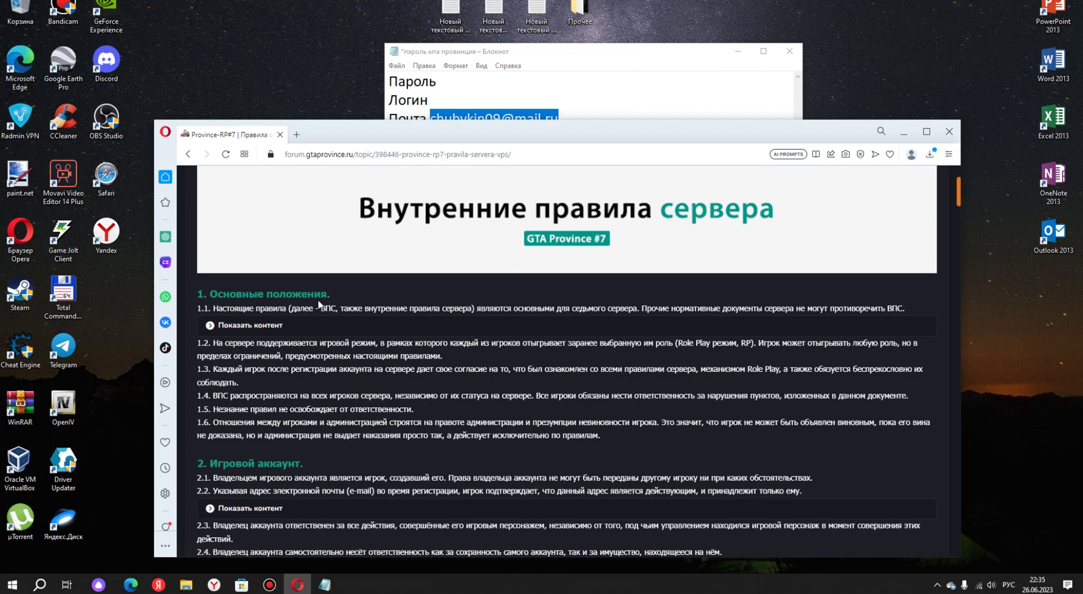
scroll(319, 305, down, 7)
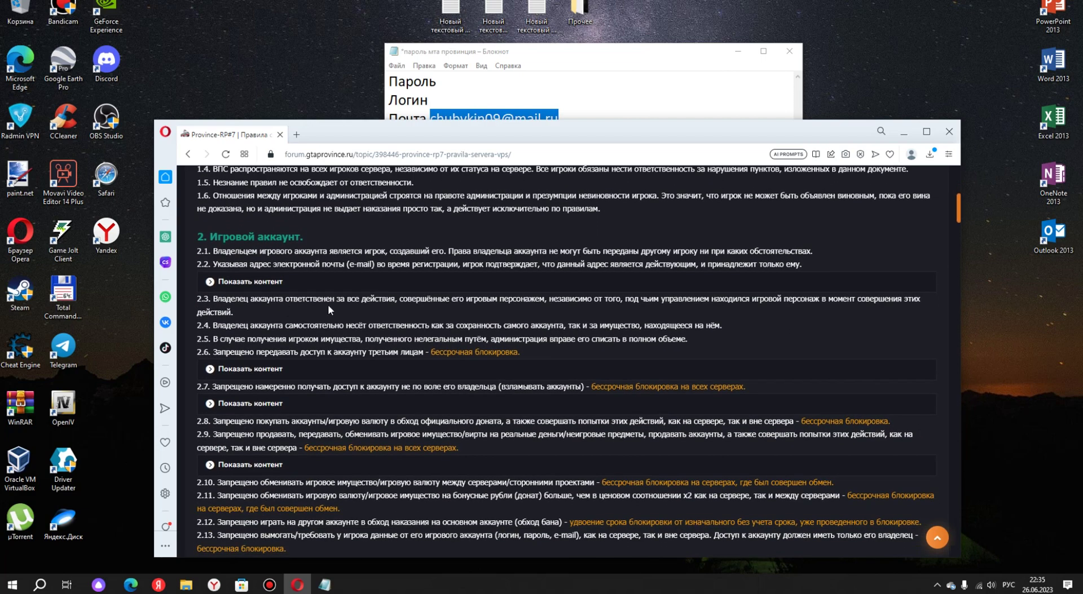
scroll(423, 292, up, 3)
scroll(492, 268, up, 2)
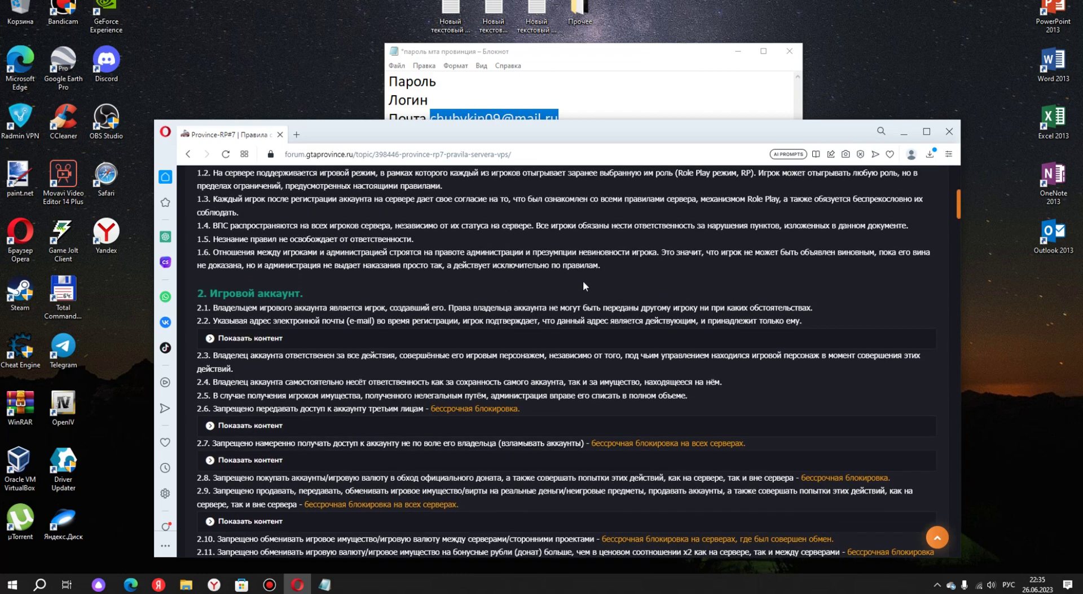
scroll(659, 260, up, 2)
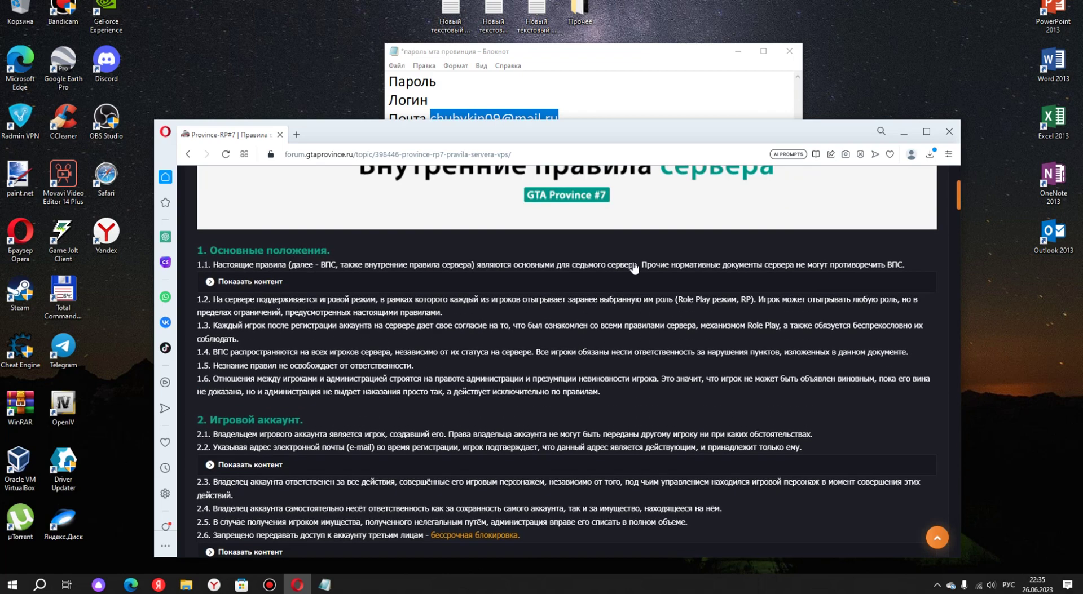
scroll(526, 285, down, 3)
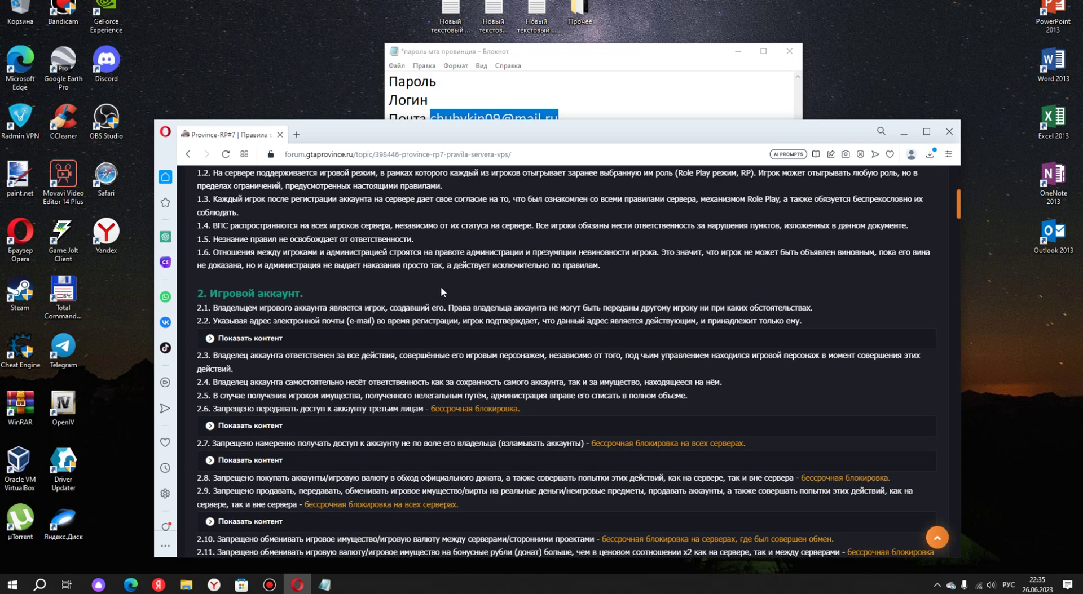
scroll(372, 243, up, 1)
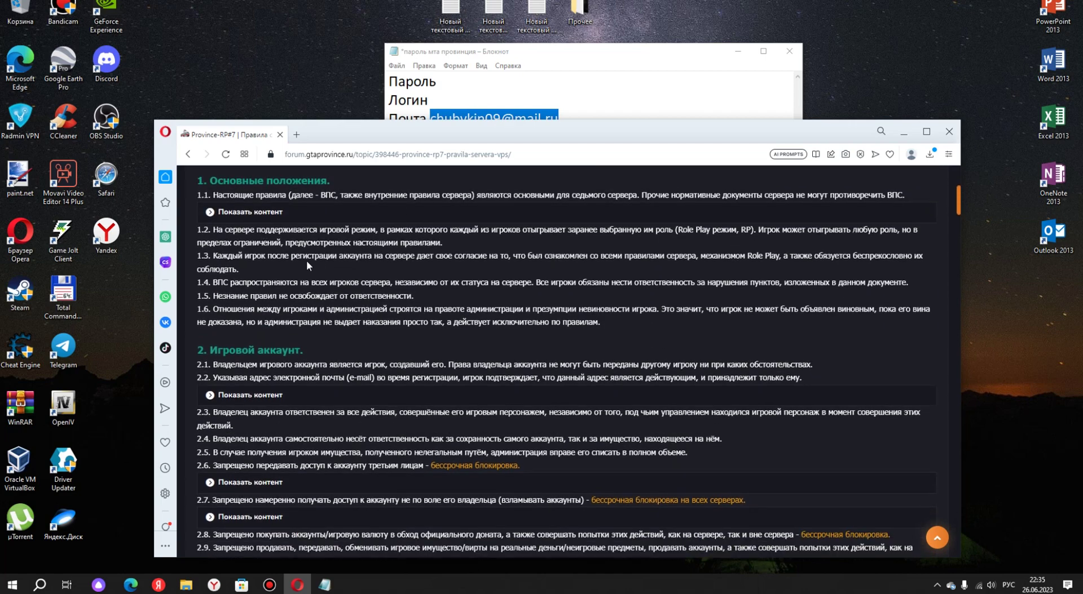
scroll(306, 259, down, 3)
scroll(293, 282, up, 3)
scroll(293, 315, down, 5)
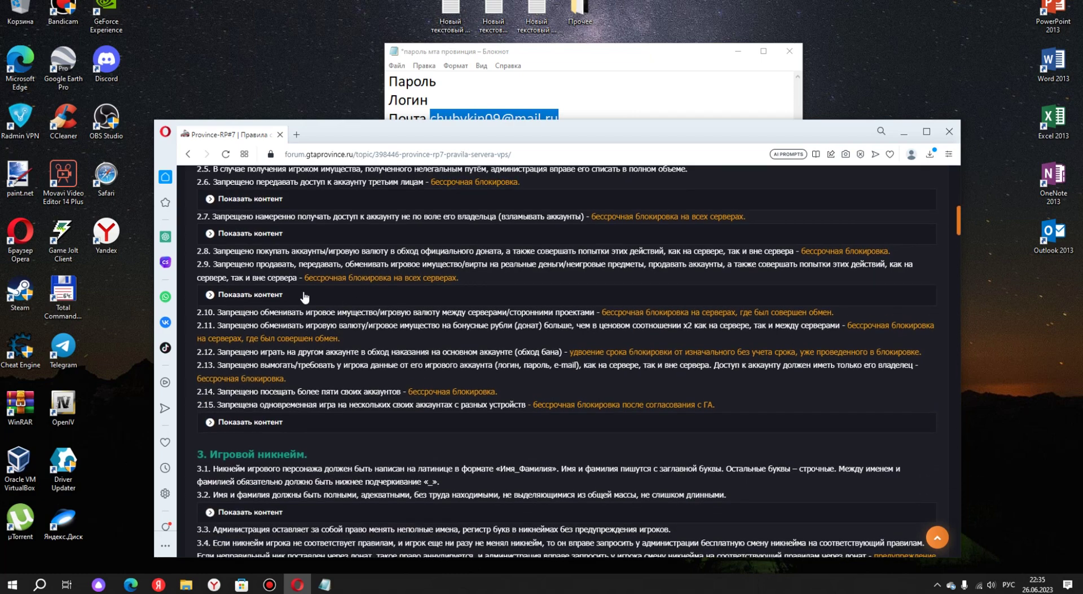
scroll(315, 304, down, 5)
scroll(330, 310, down, 3)
scroll(402, 264, up, 4)
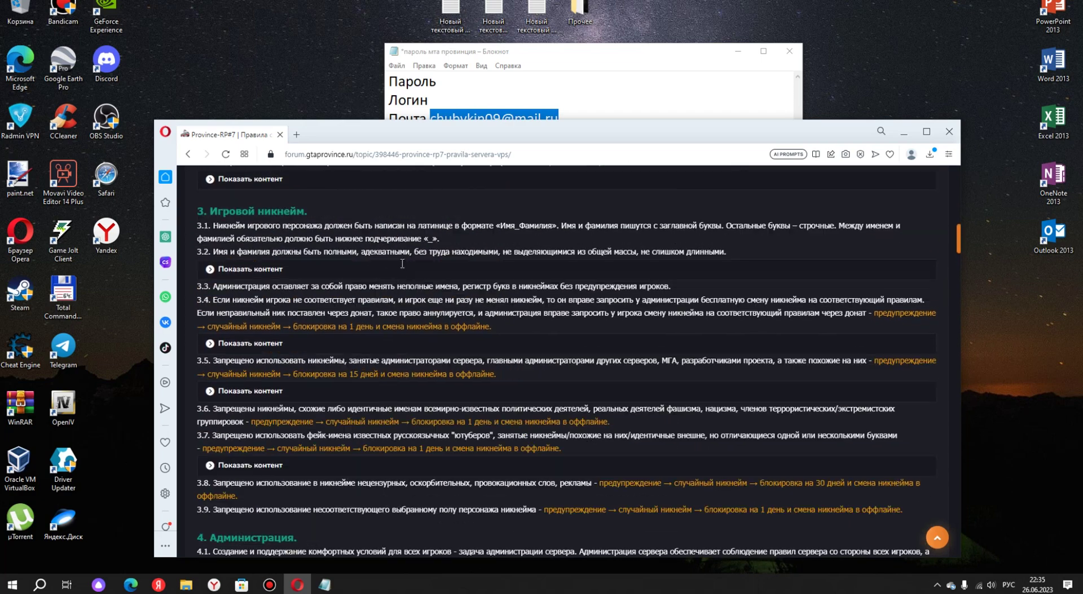
scroll(402, 264, up, 4)
scroll(365, 261, up, 6)
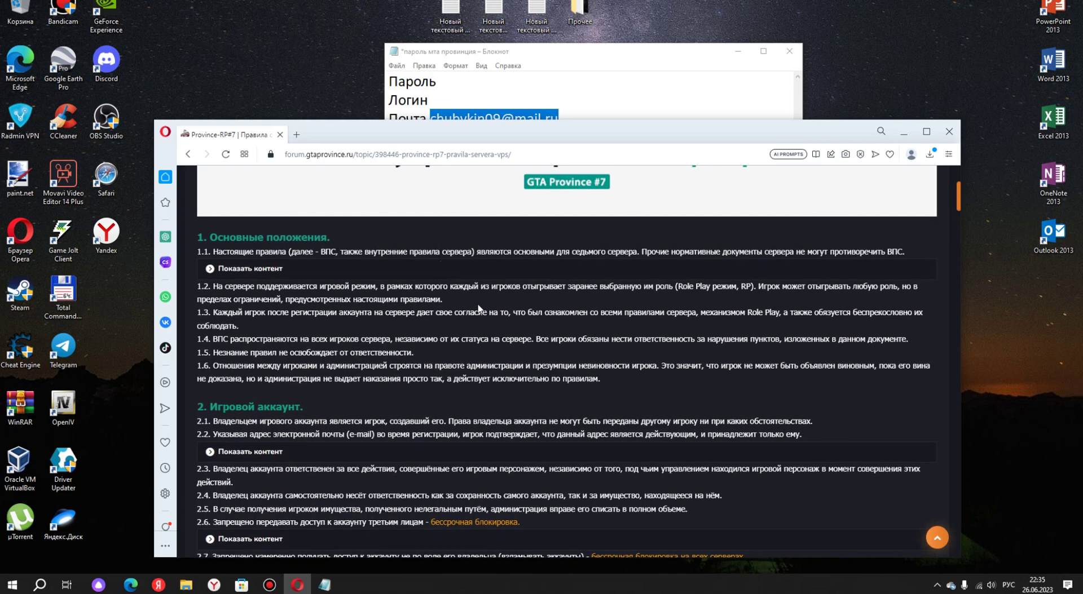
scroll(354, 288, down, 5)
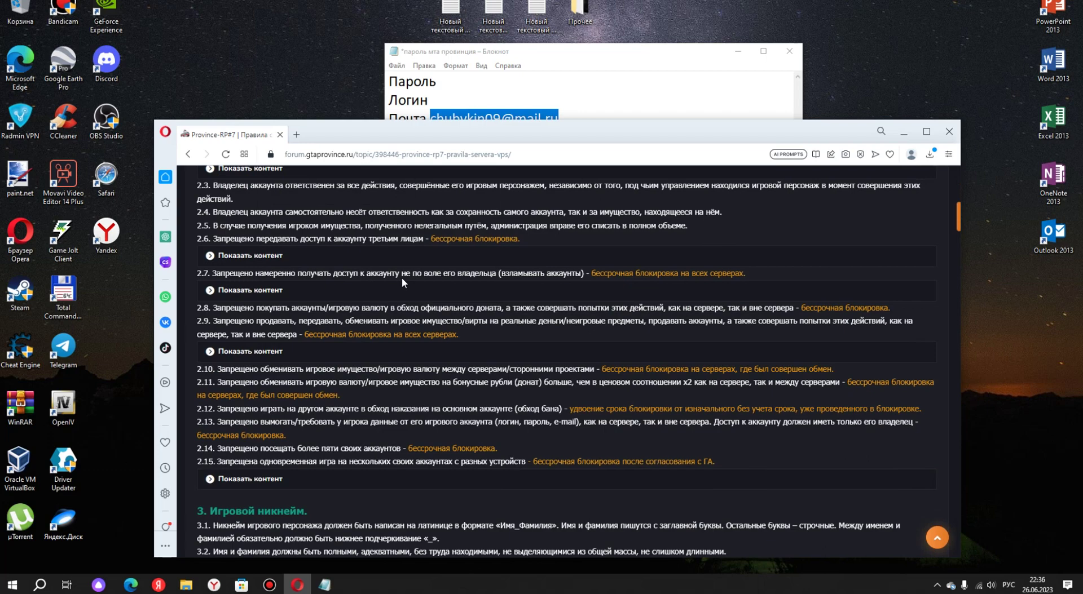
scroll(402, 277, up, 3)
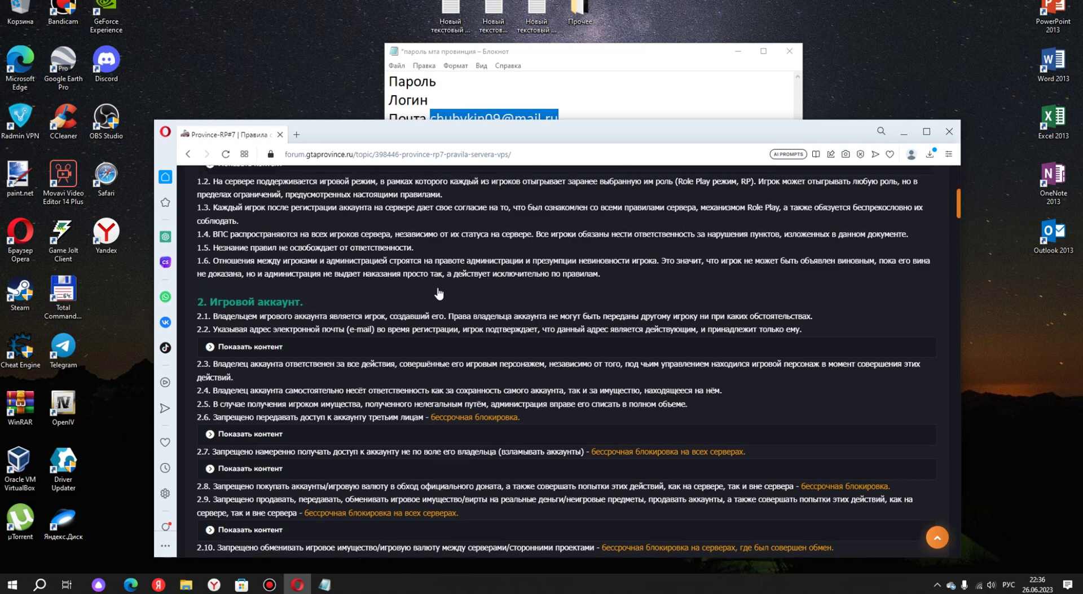
scroll(466, 300, down, 5)
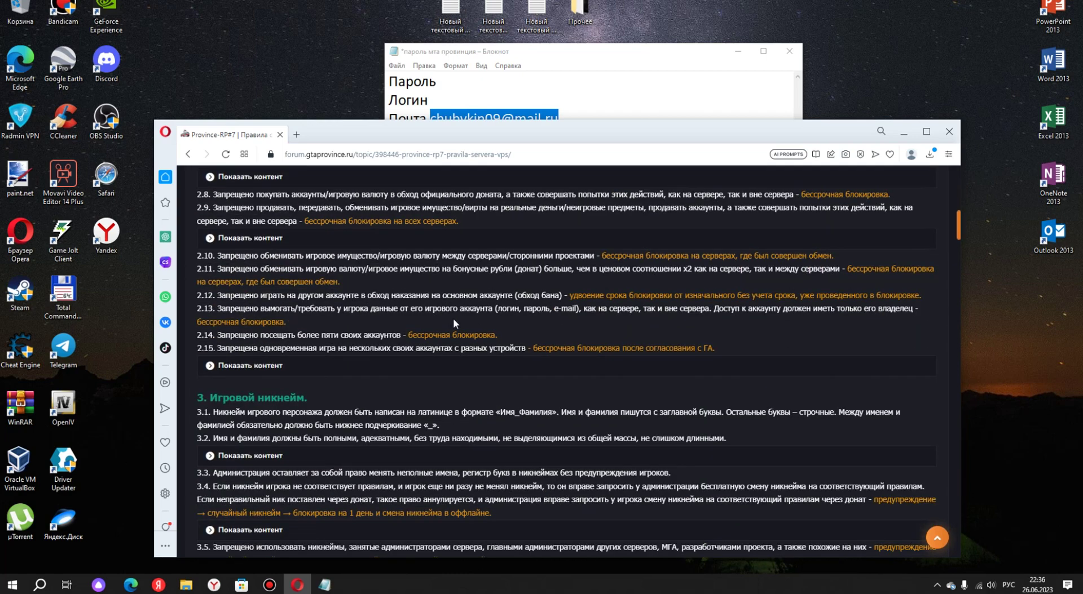
scroll(502, 305, up, 3)
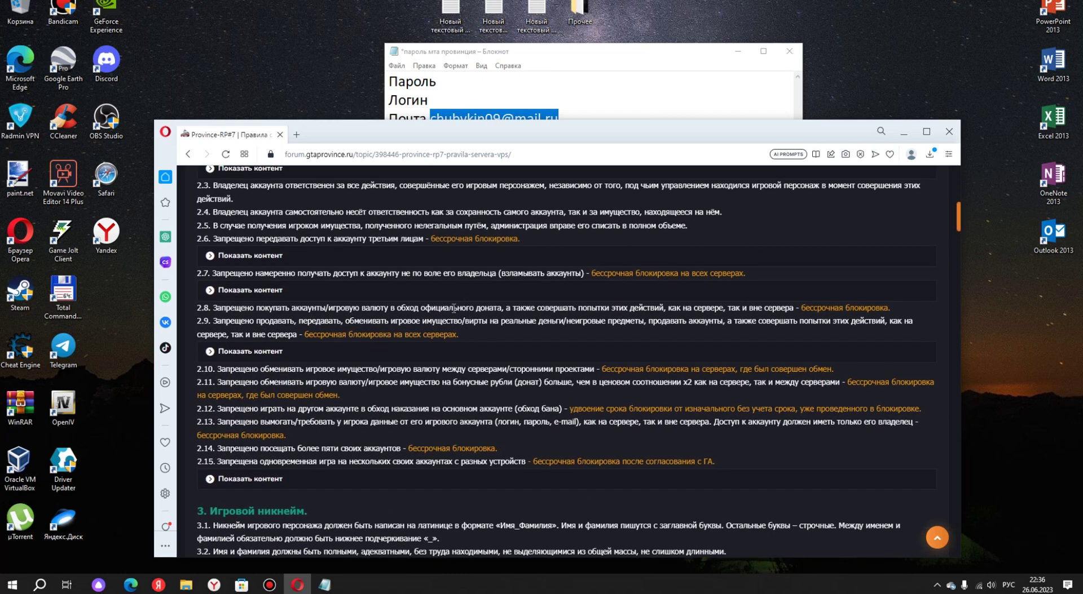
scroll(367, 306, down, 3)
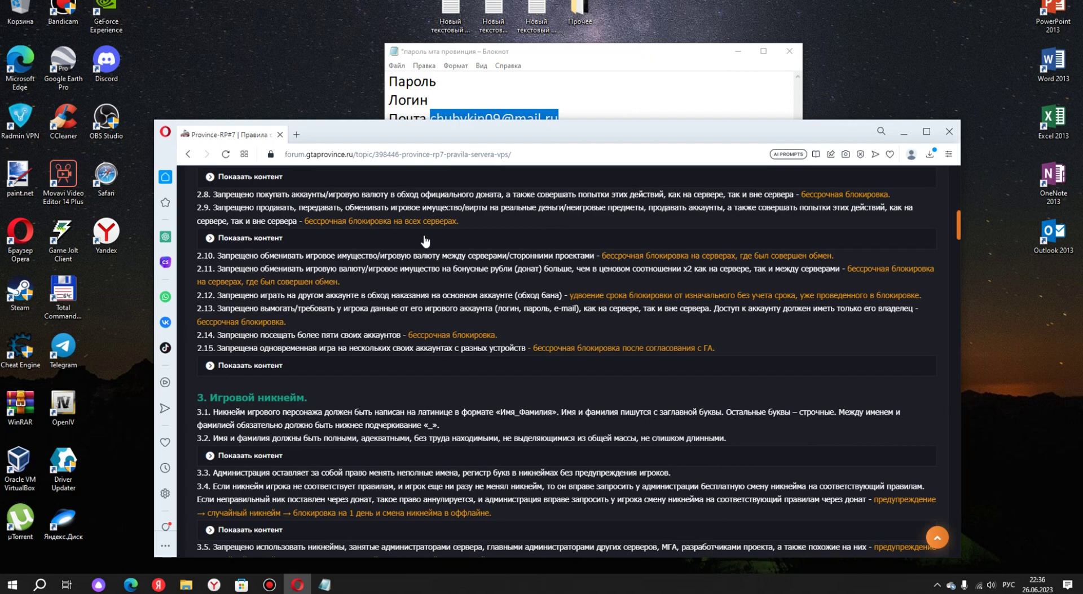
scroll(455, 291, up, 1)
scroll(400, 294, down, 2)
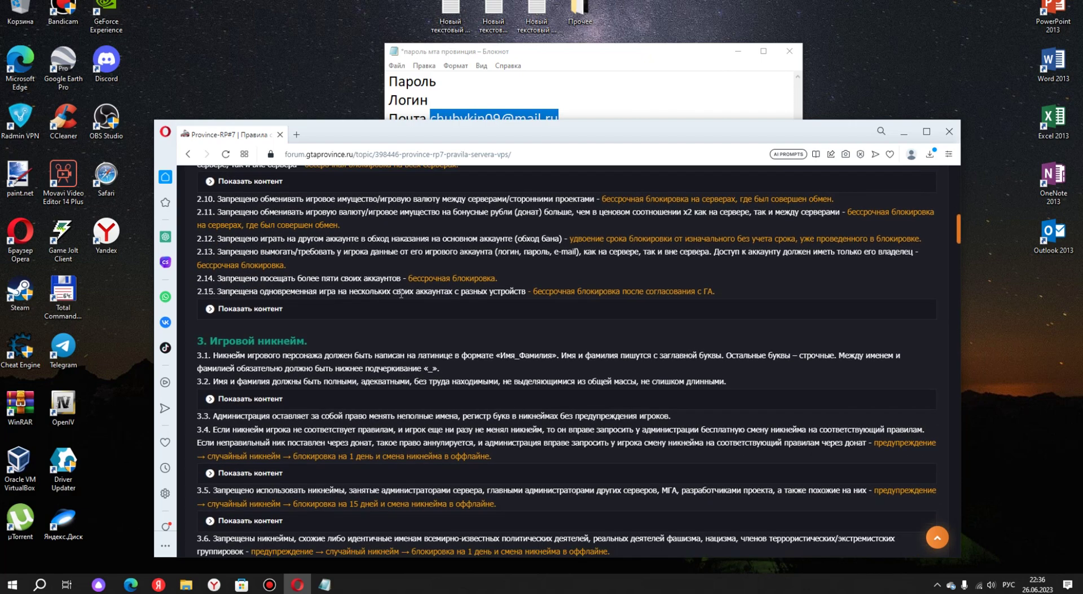
scroll(418, 265, up, 1)
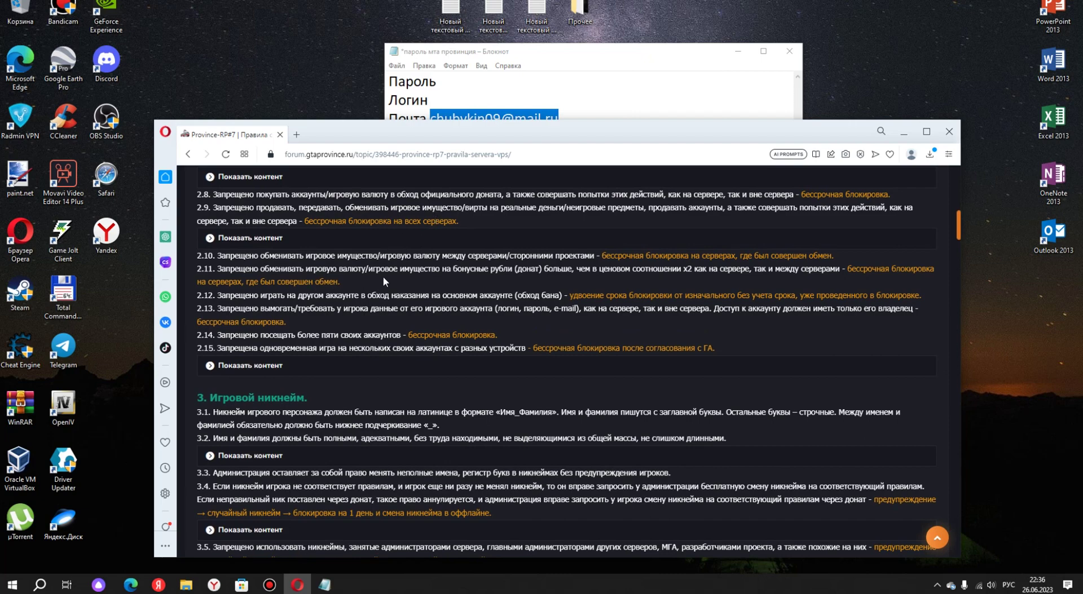
scroll(539, 280, up, 1)
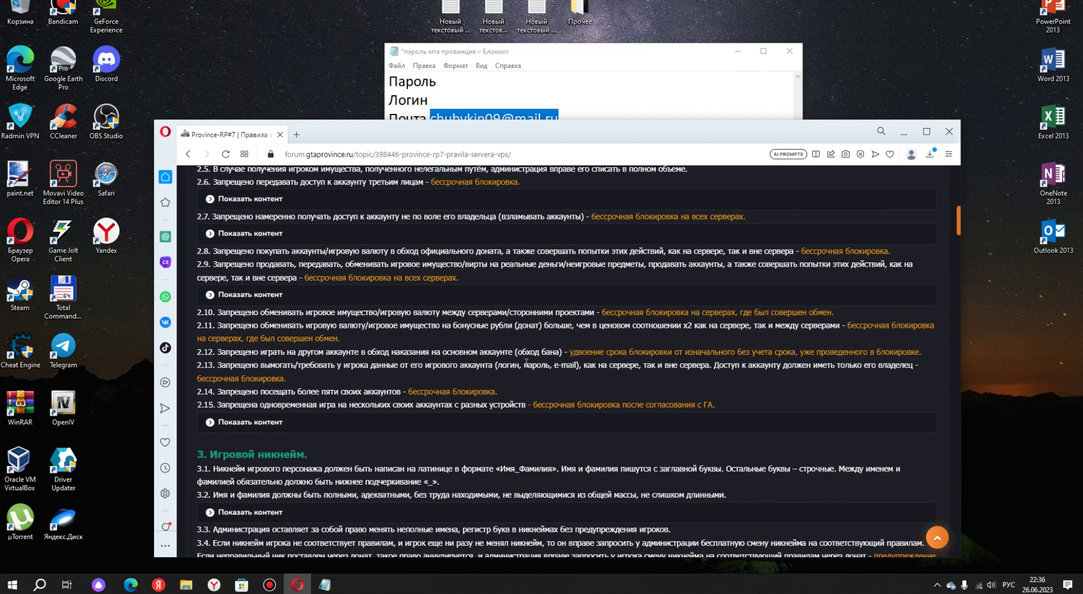
scroll(379, 390, down, 5)
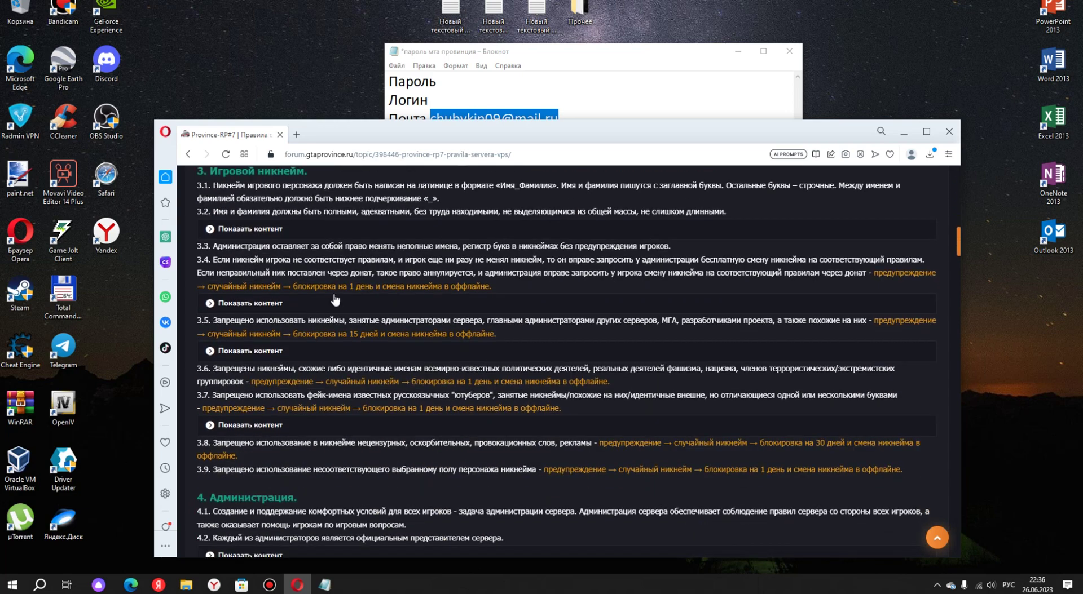
scroll(357, 367, down, 2)
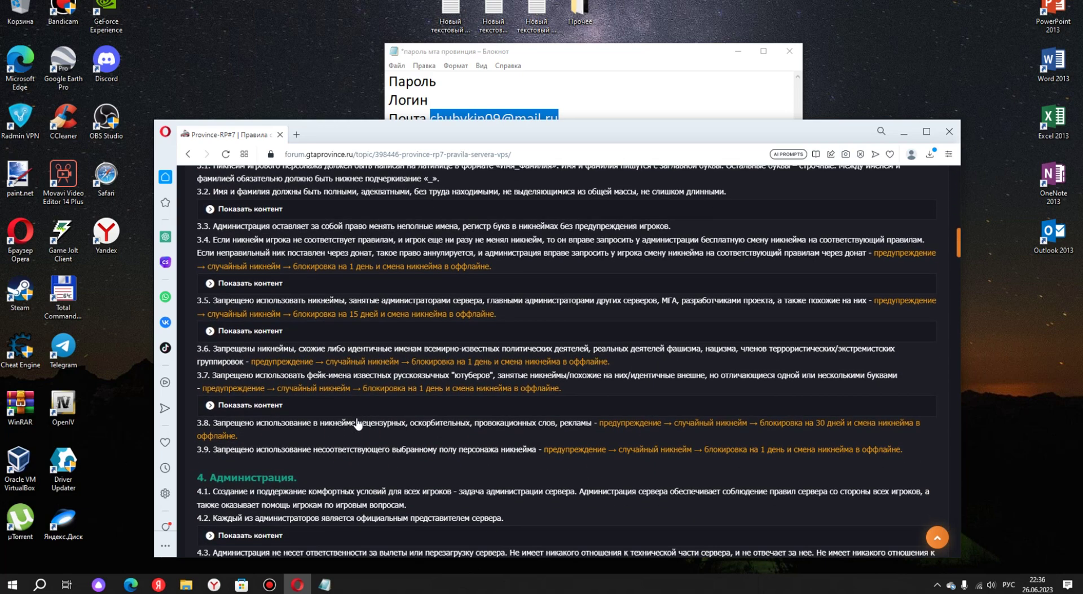
scroll(357, 422, up, 3)
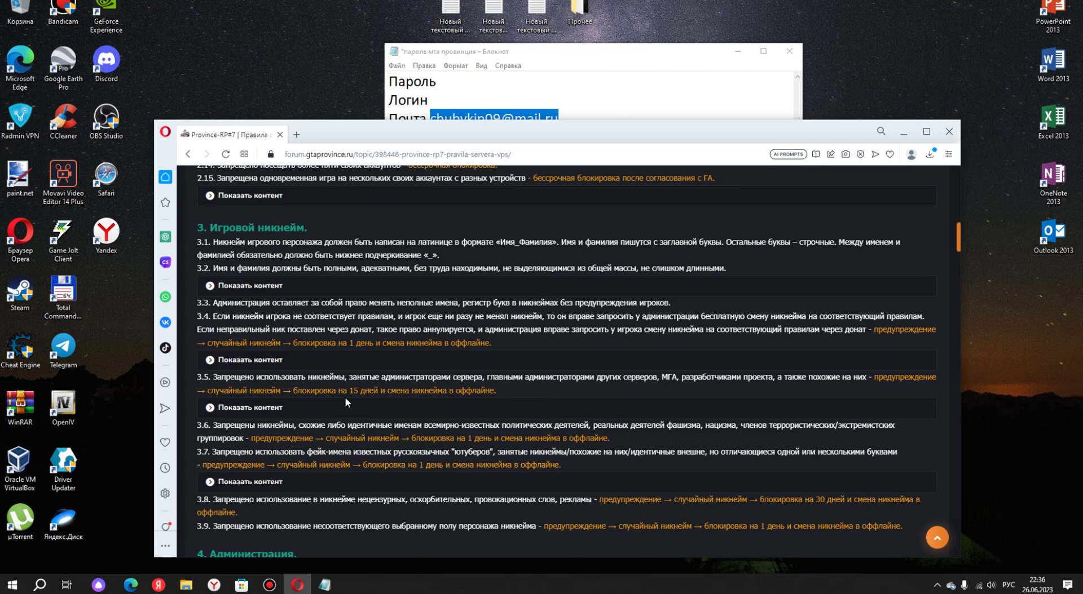
scroll(346, 401, up, 3)
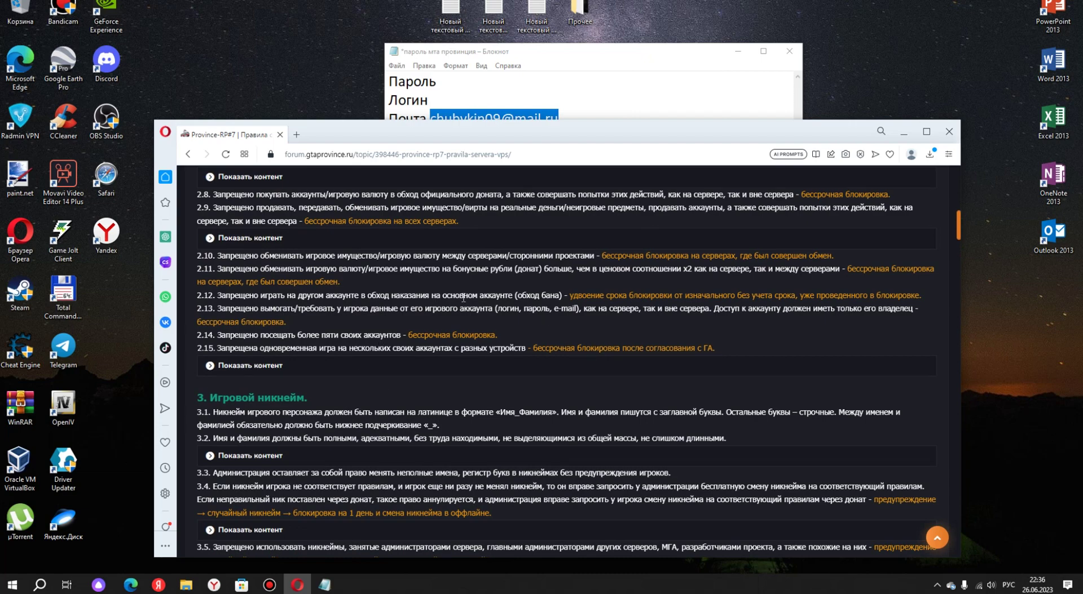
scroll(463, 299, up, 1)
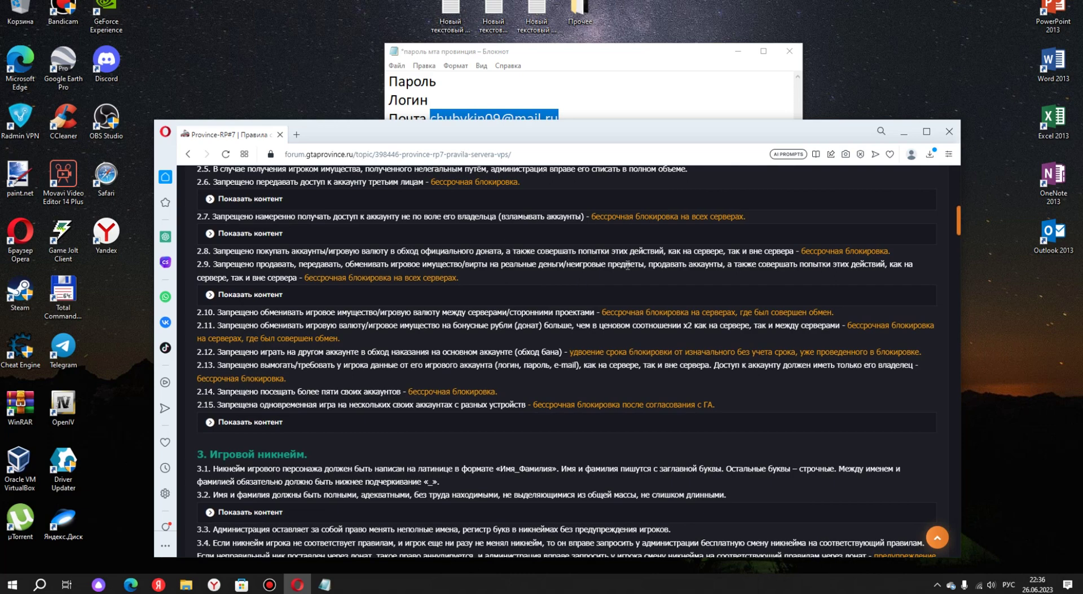
scroll(394, 299, down, 7)
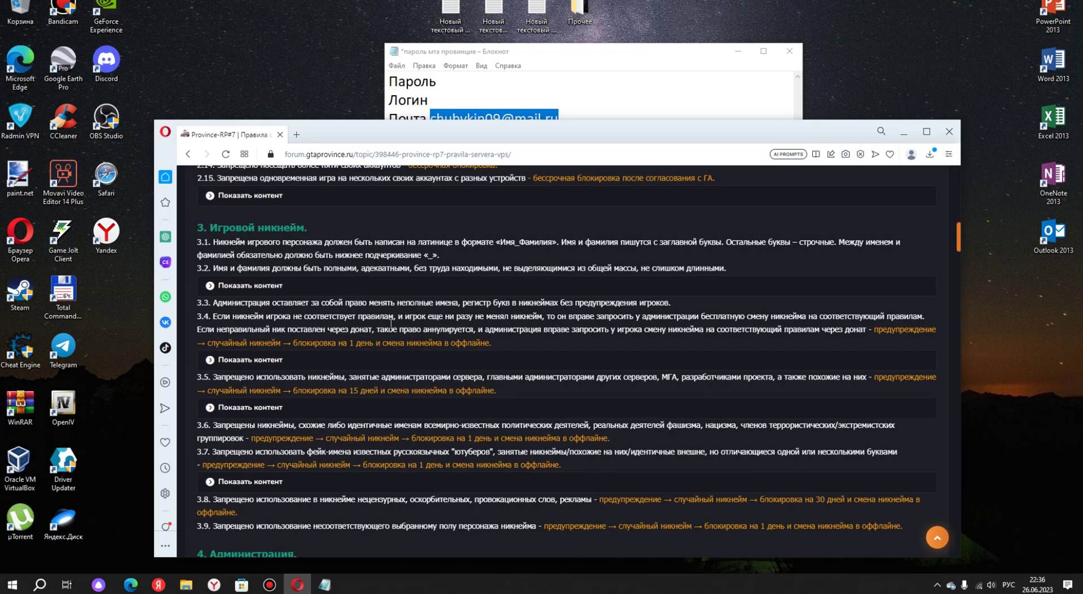
scroll(333, 460, down, 14)
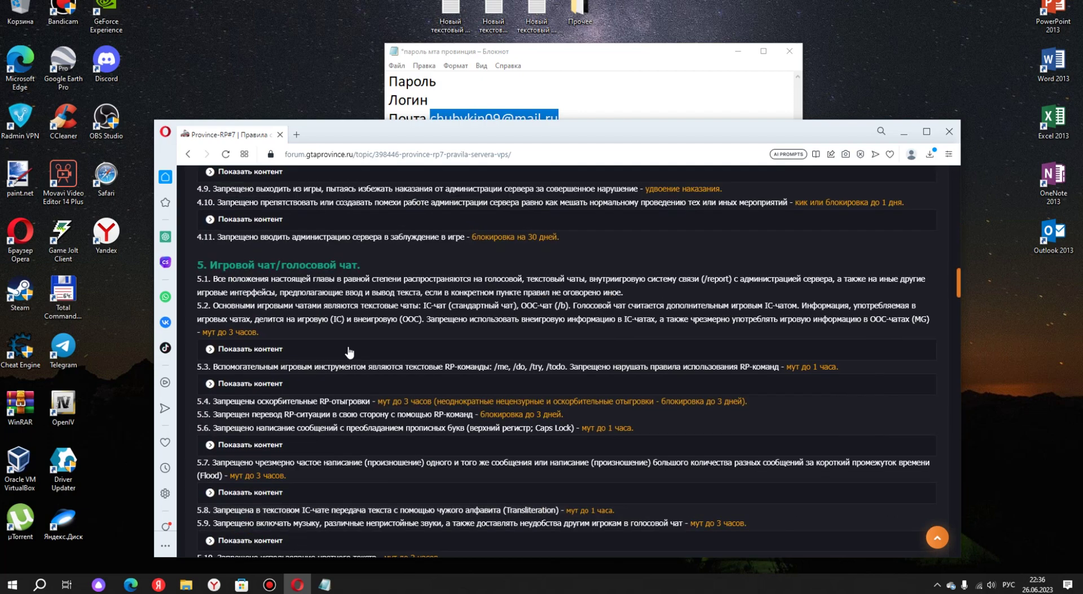
scroll(334, 378, down, 5)
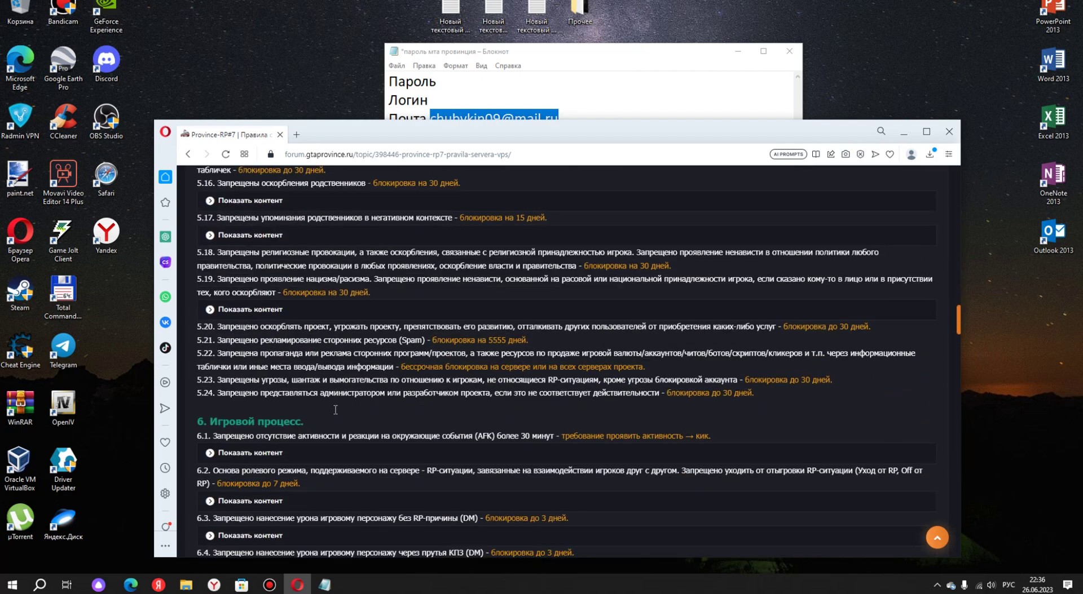
scroll(342, 393, up, 5)
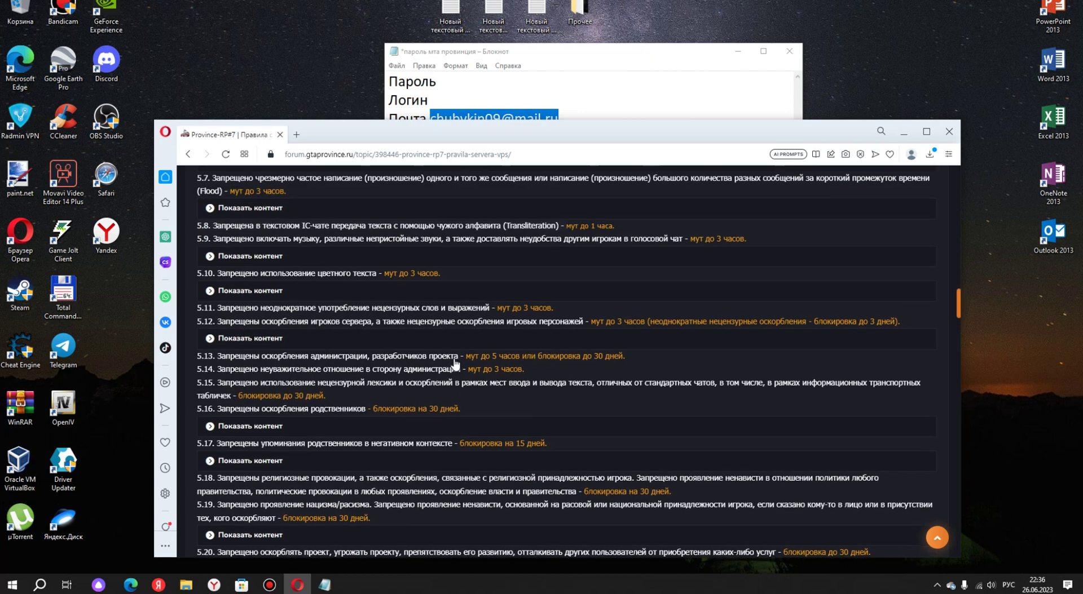
scroll(456, 362, up, 8)
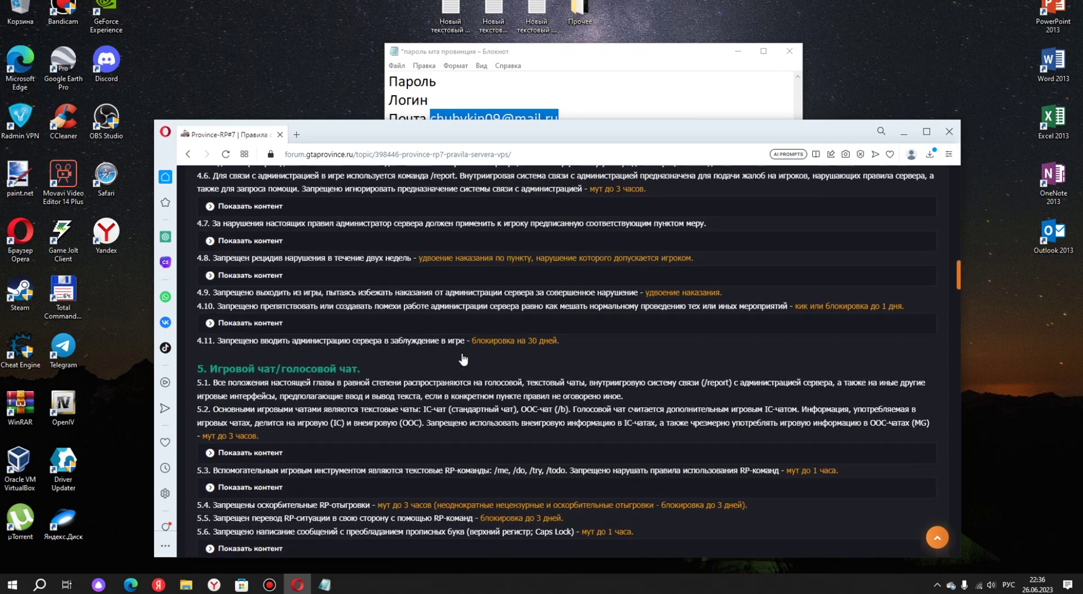
scroll(462, 359, up, 4)
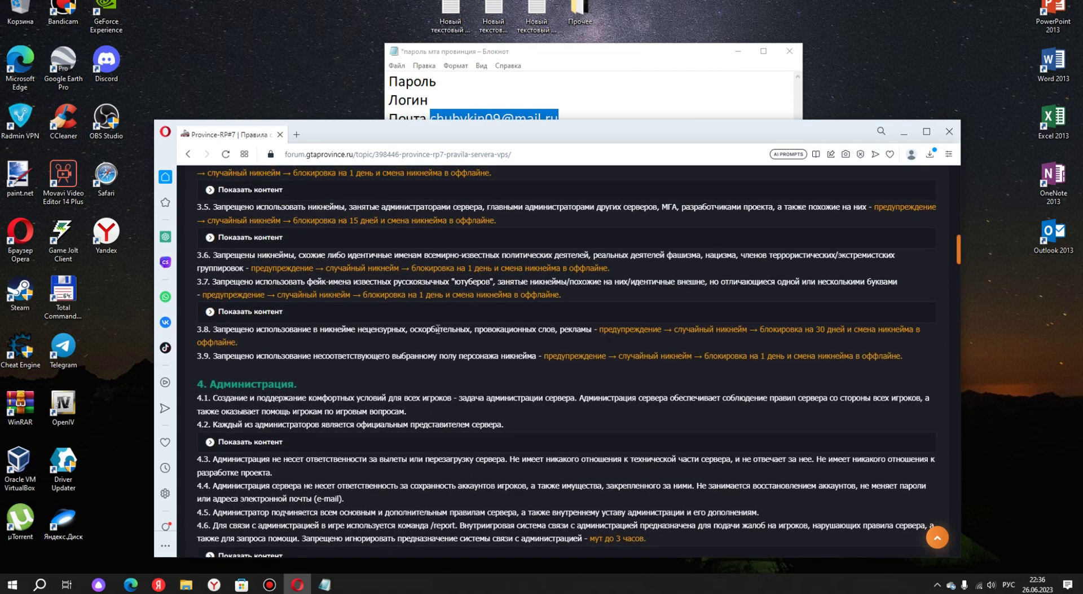
scroll(524, 296, up, 4)
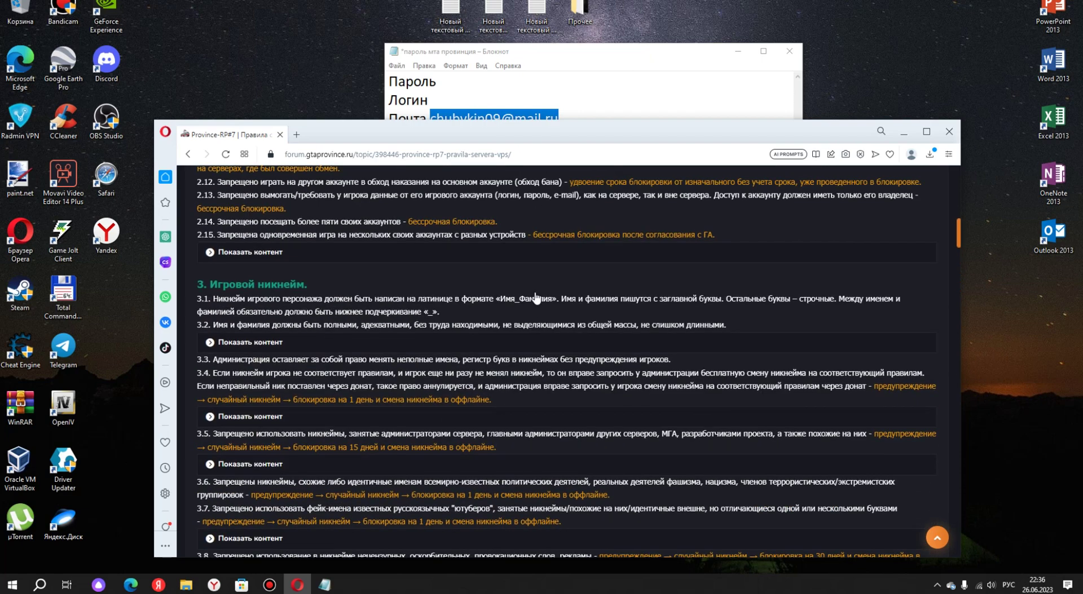
scroll(525, 291, up, 6)
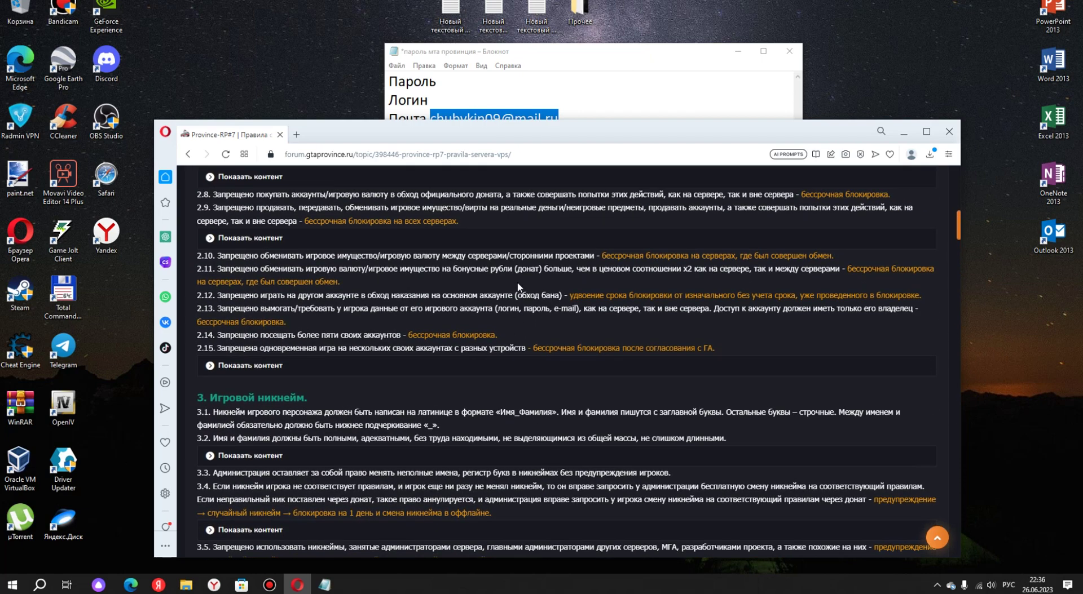
scroll(518, 286, up, 2)
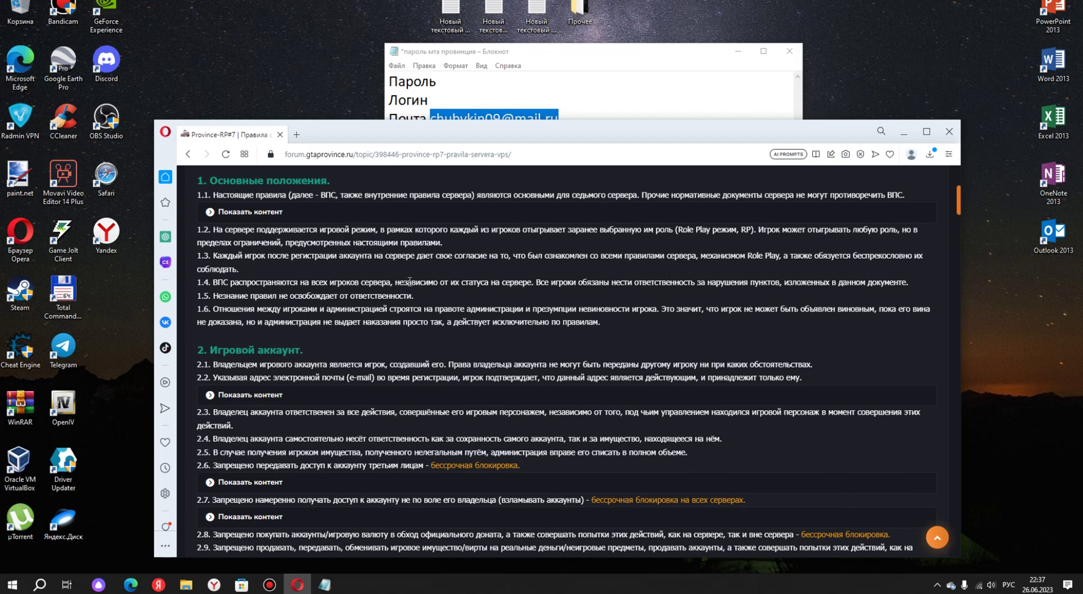
scroll(526, 308, up, 1)
scroll(430, 291, down, 11)
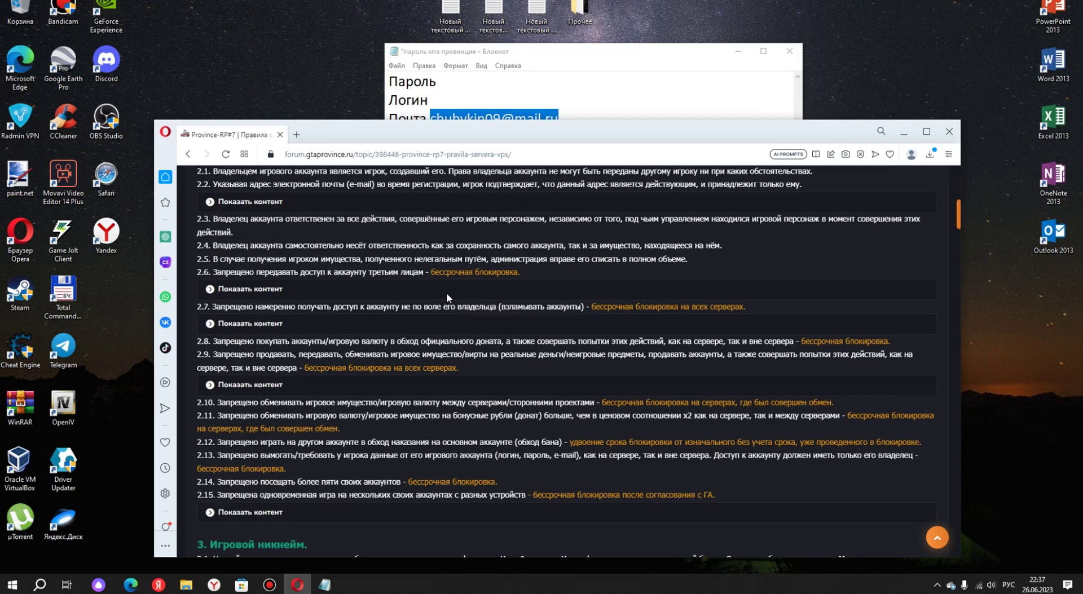
scroll(430, 291, down, 7)
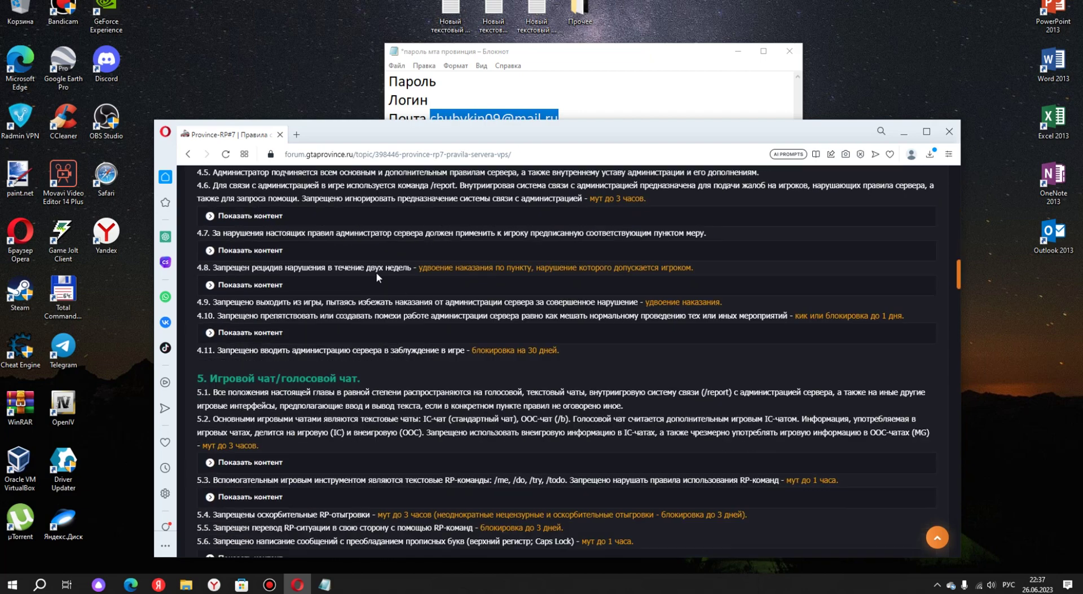
scroll(502, 259, down, 6)
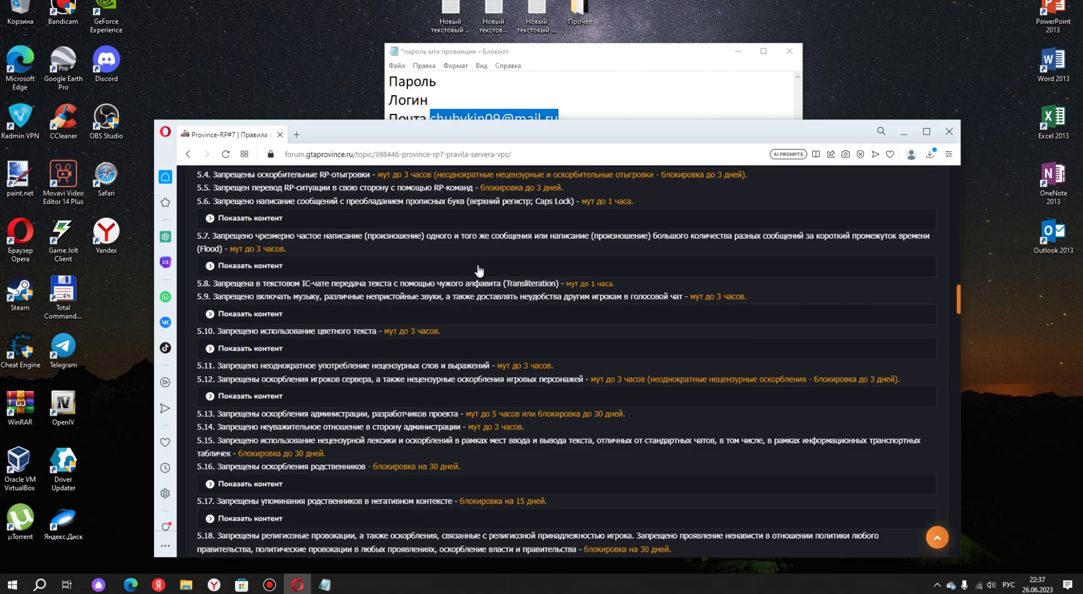
scroll(466, 272, down, 2)
scroll(466, 272, up, 5)
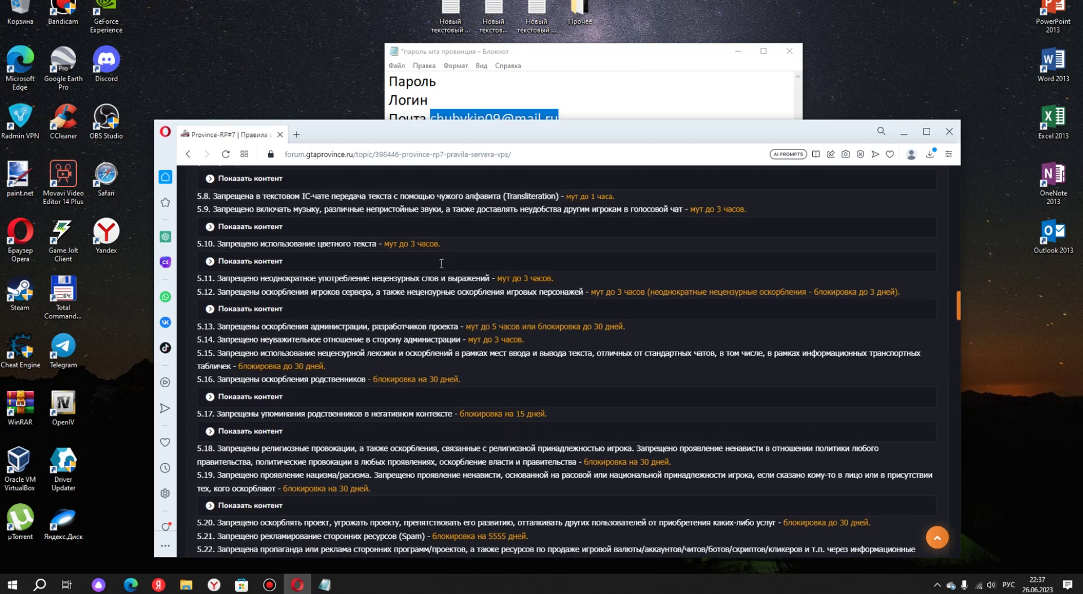
scroll(441, 263, up, 9)
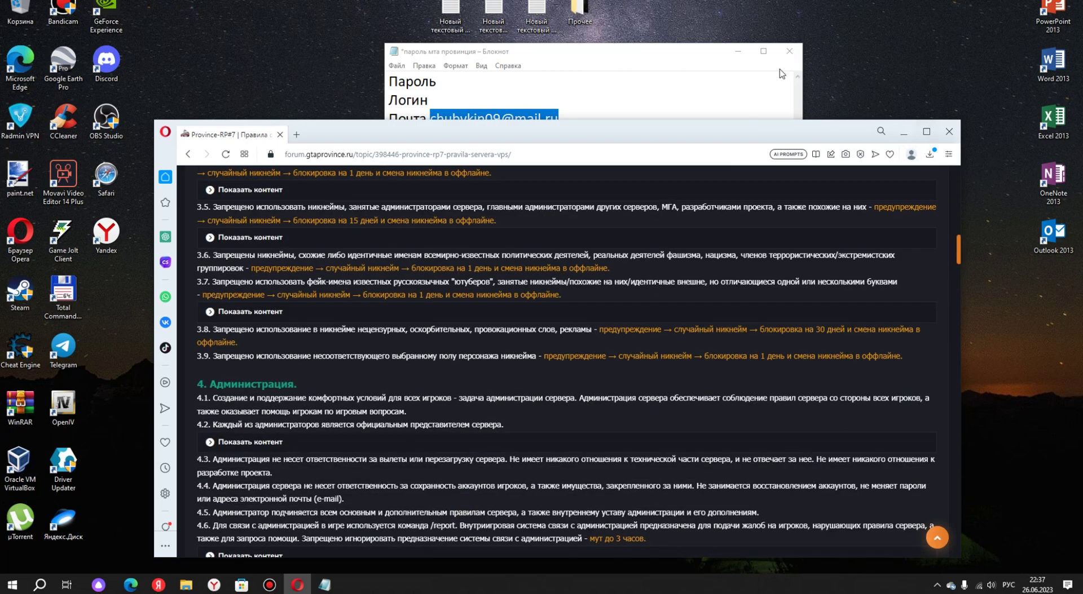
scroll(452, 251, up, 1)
scroll(453, 252, down, 15)
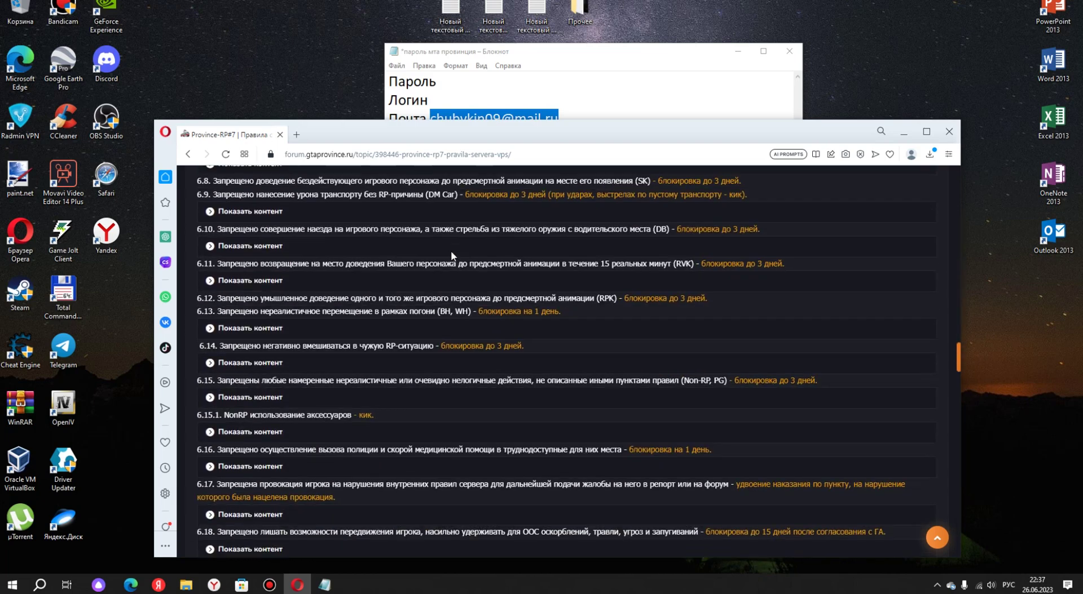
scroll(452, 255, down, 3)
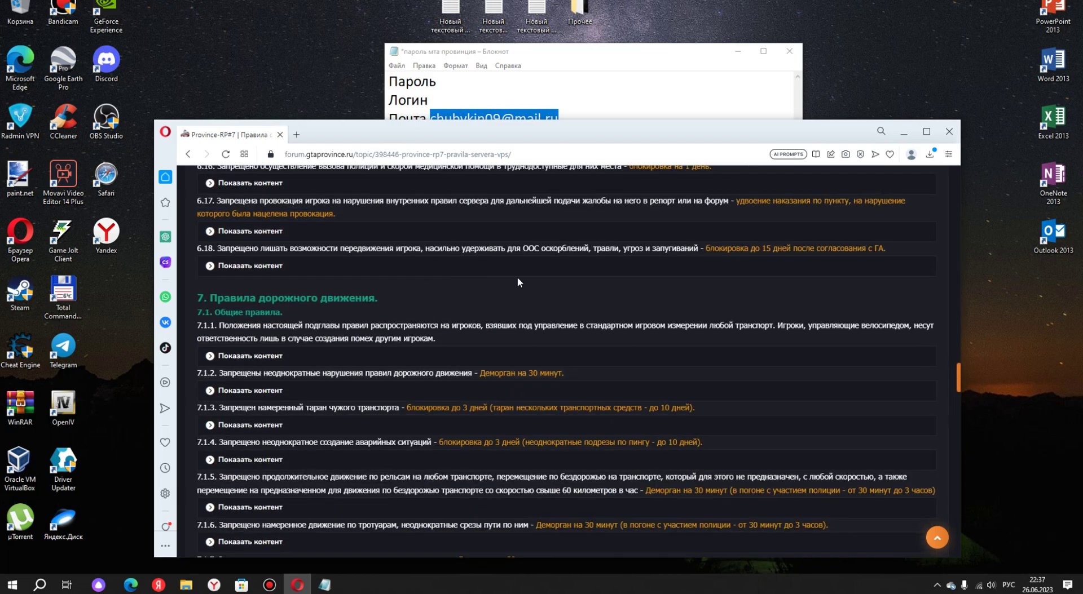
scroll(519, 282, up, 1)
scroll(452, 279, down, 15)
scroll(348, 274, down, 15)
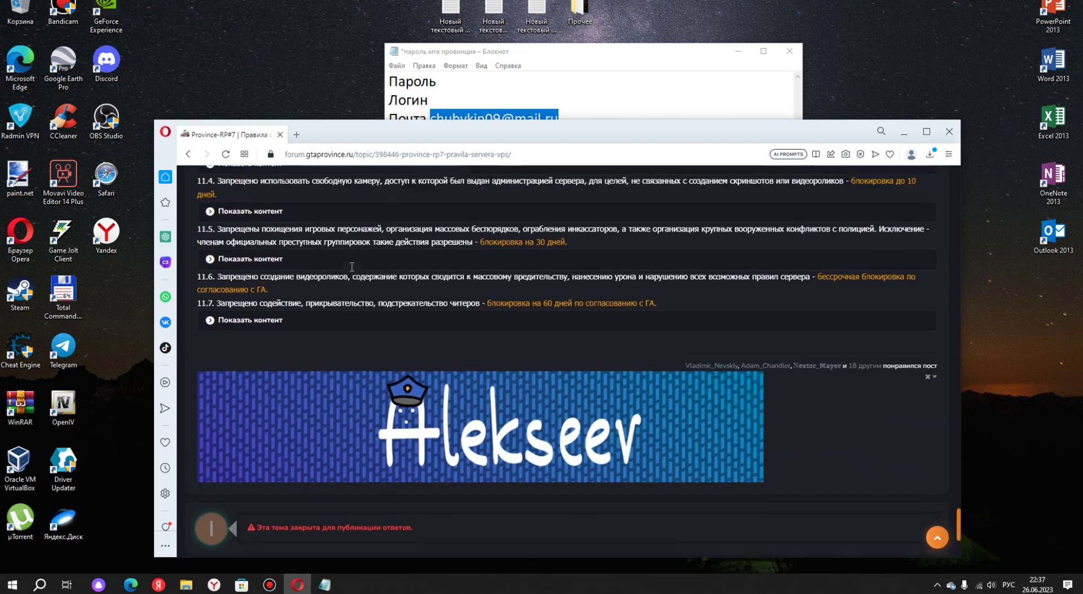
scroll(351, 267, up, 20)
scroll(351, 267, up, 8)
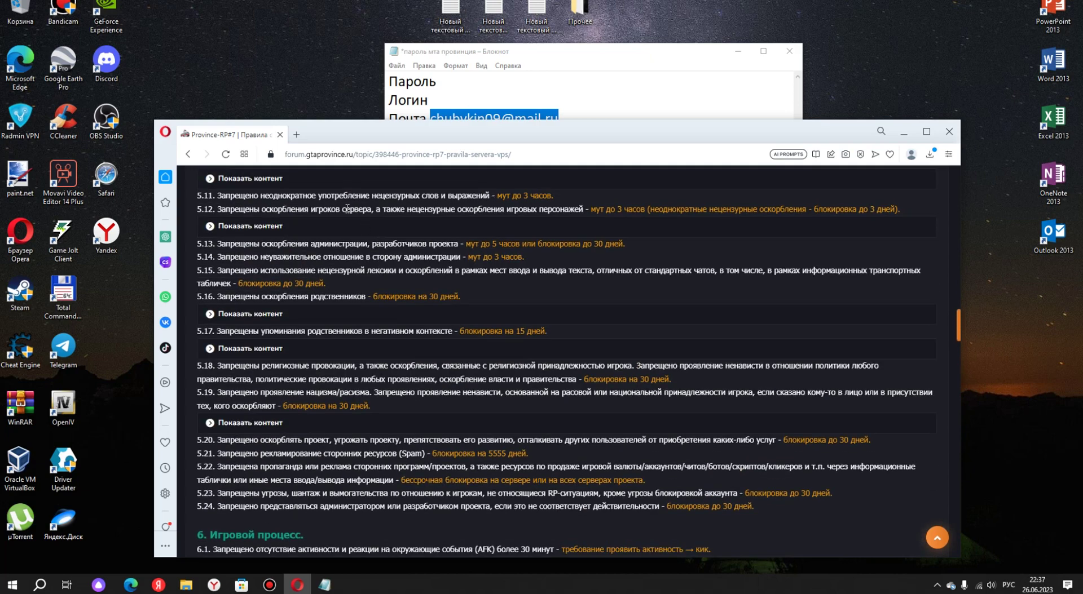
scroll(495, 203, up, 1)
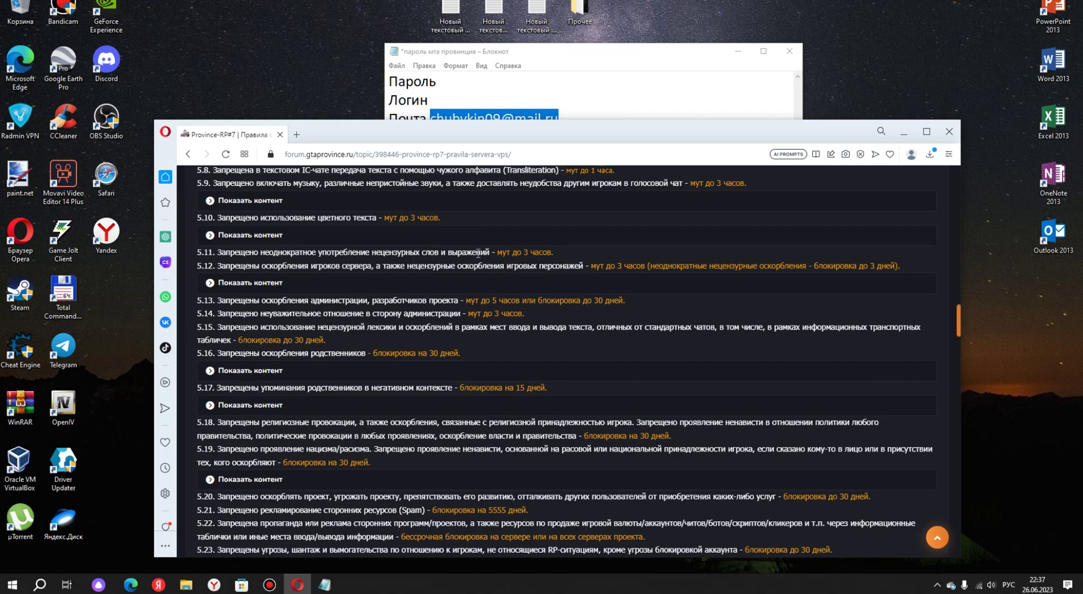
scroll(478, 254, up, 6)
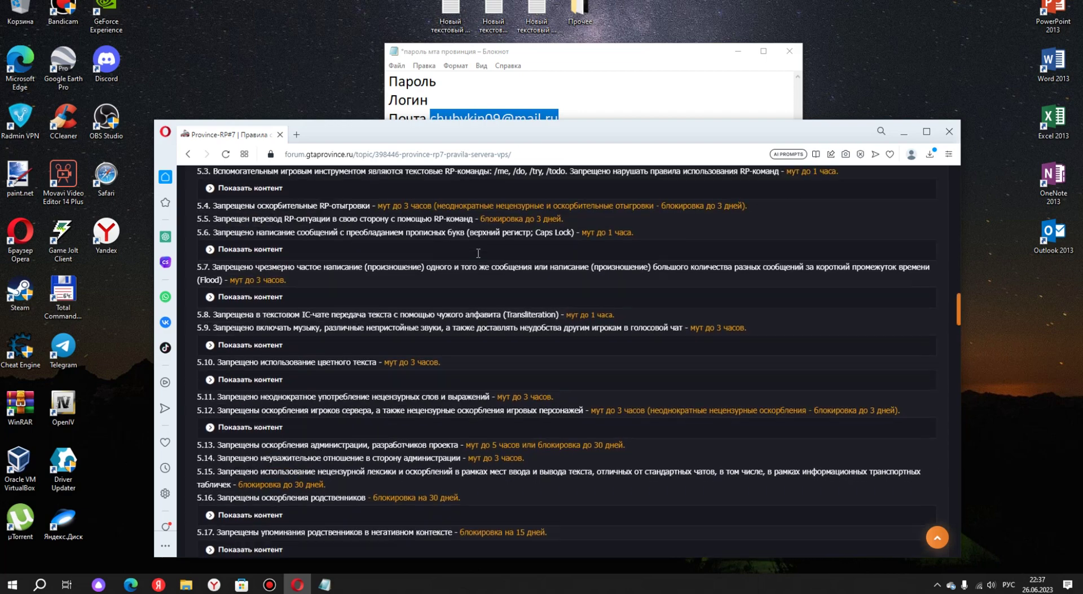
scroll(505, 282, up, 4)
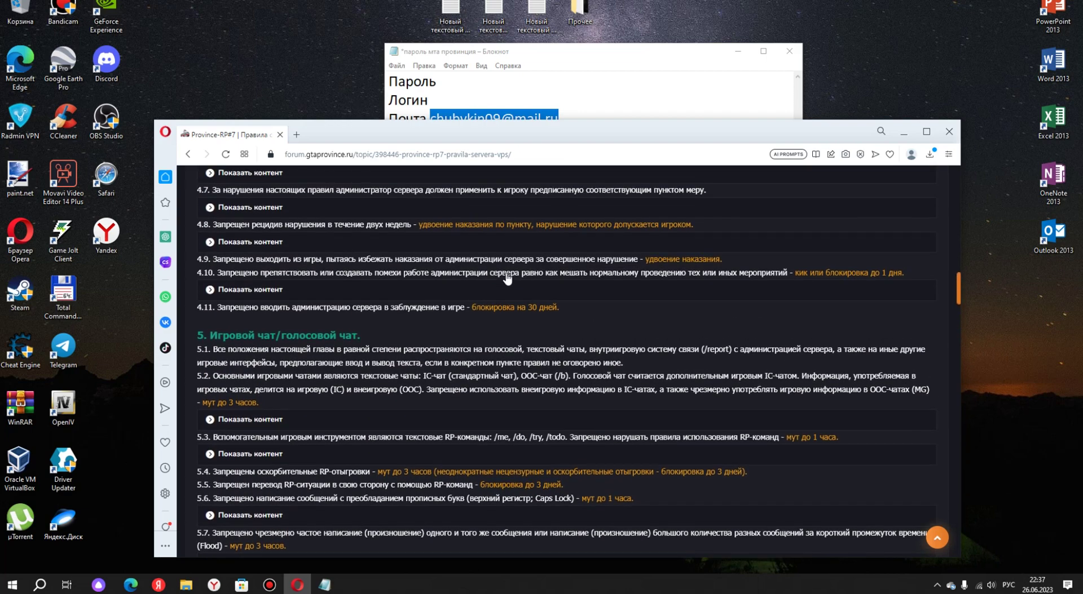
scroll(436, 265, up, 3)
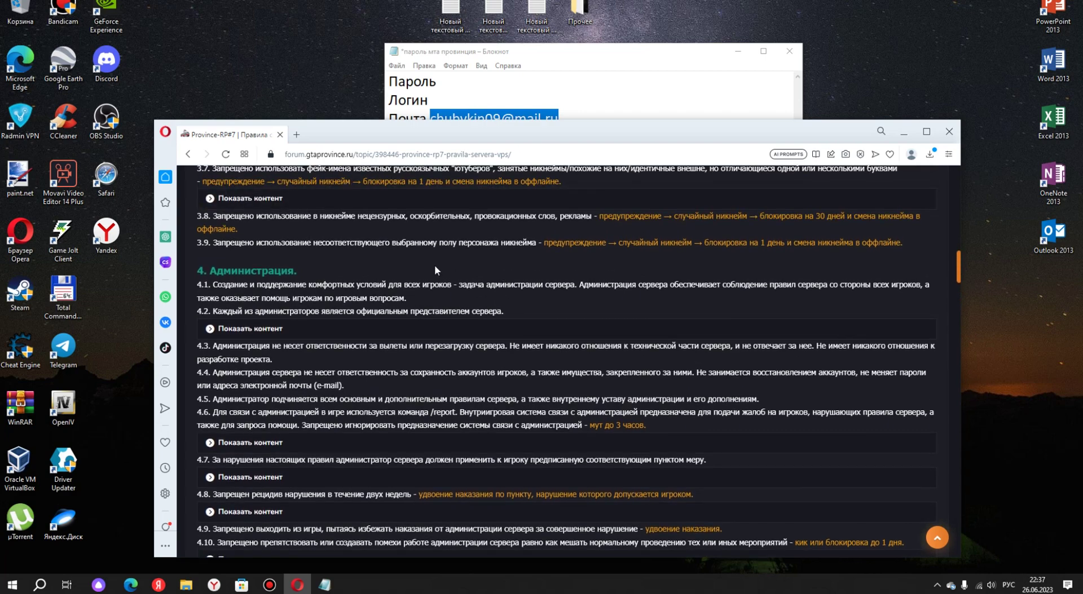
scroll(344, 359, down, 2)
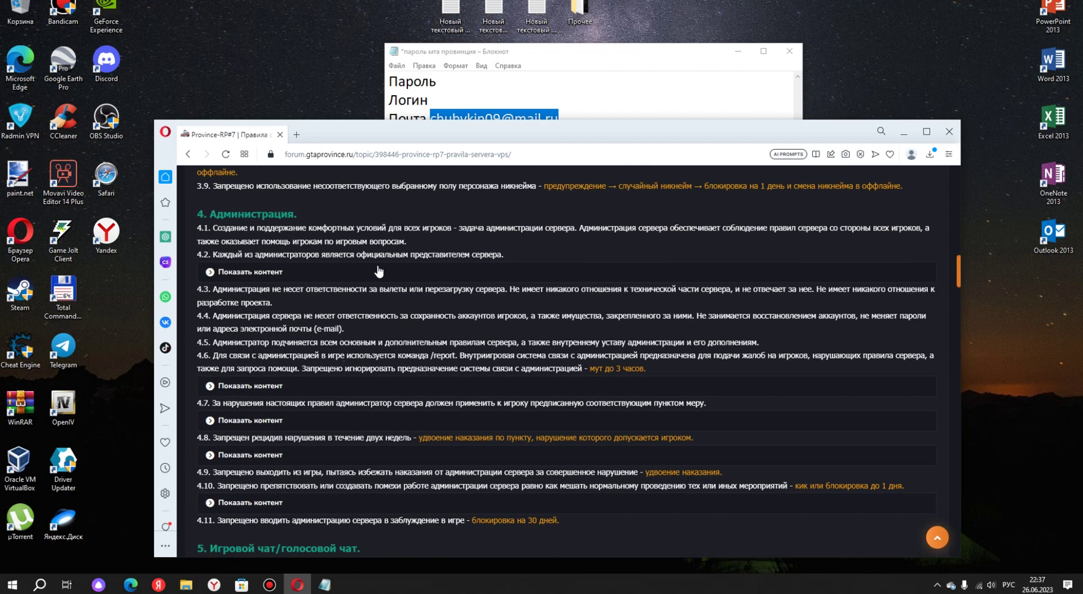
scroll(379, 272, up, 10)
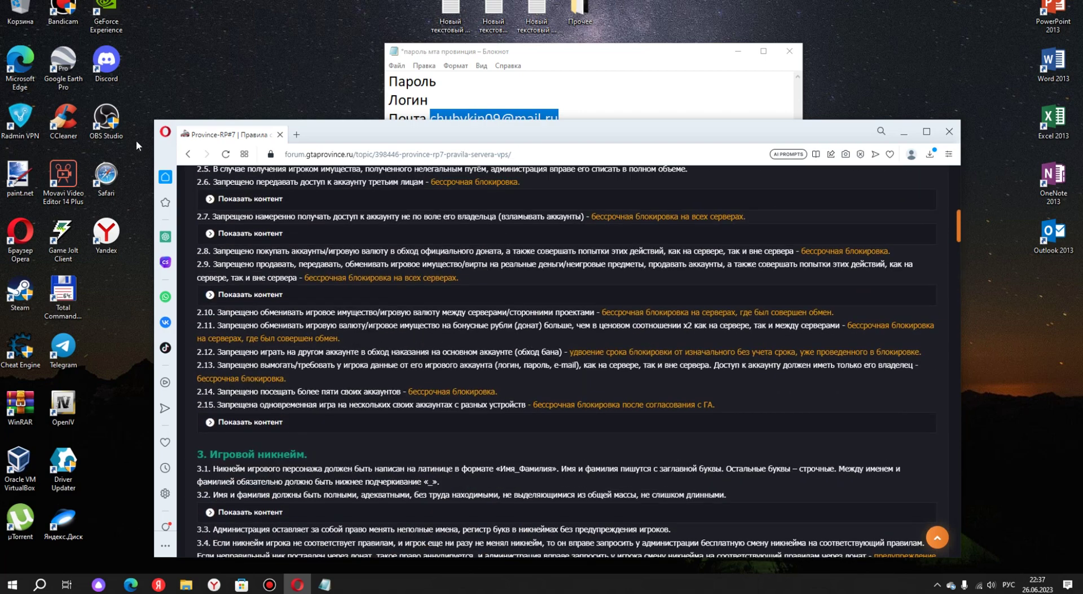
scroll(447, 265, up, 10)
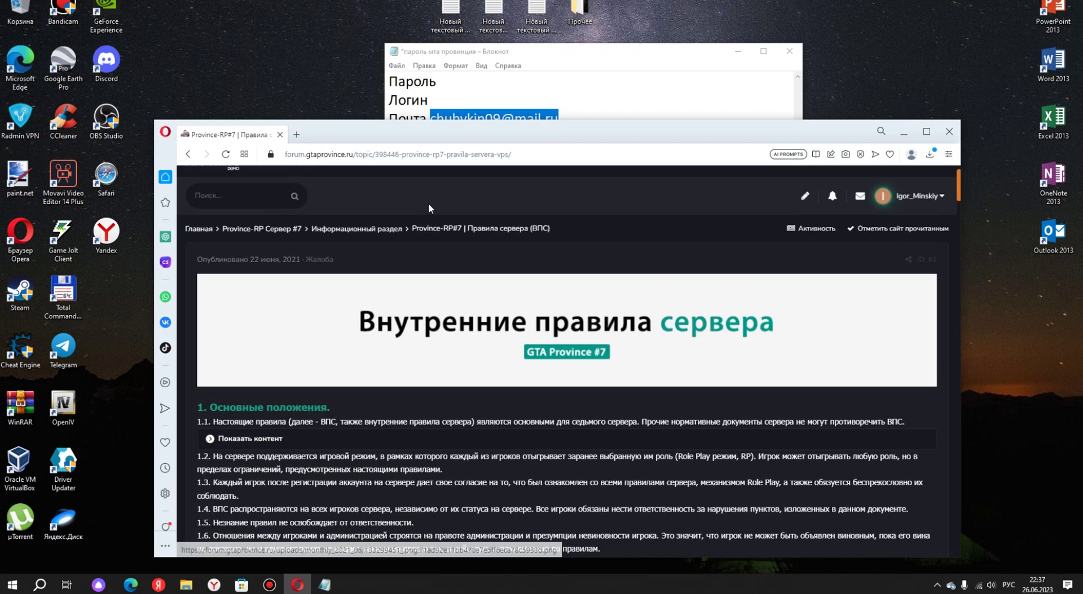
click(929, 154)
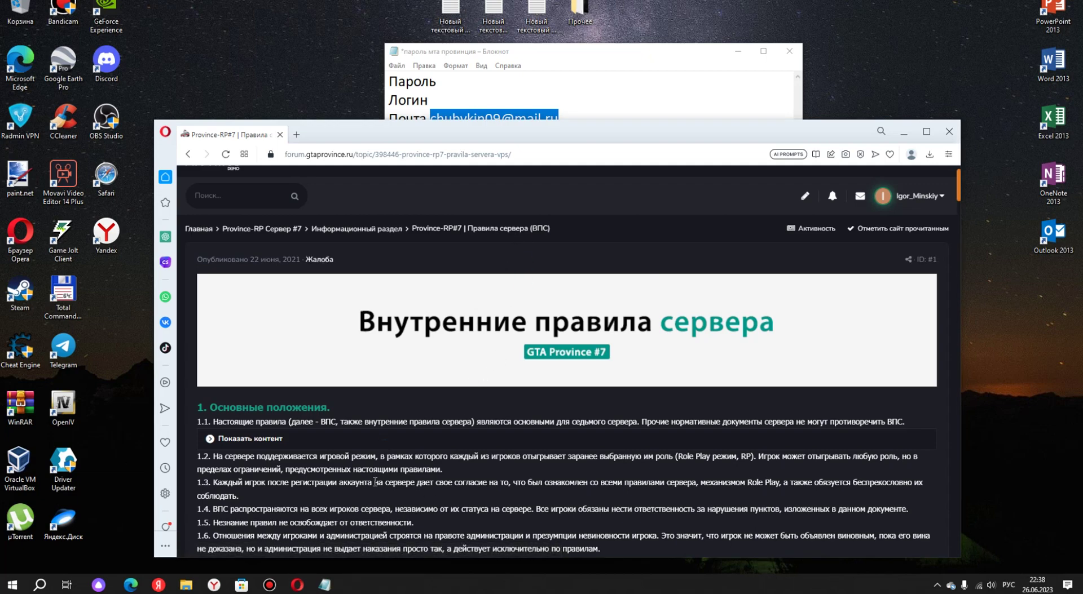
click(485, 364)
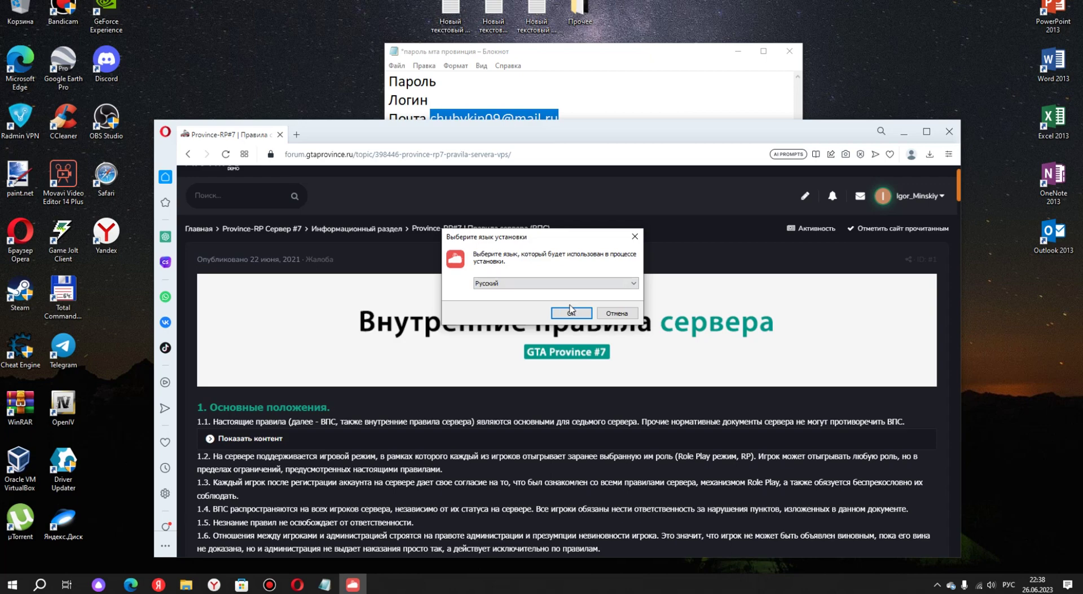
click(555, 283)
click(541, 294)
click(572, 313)
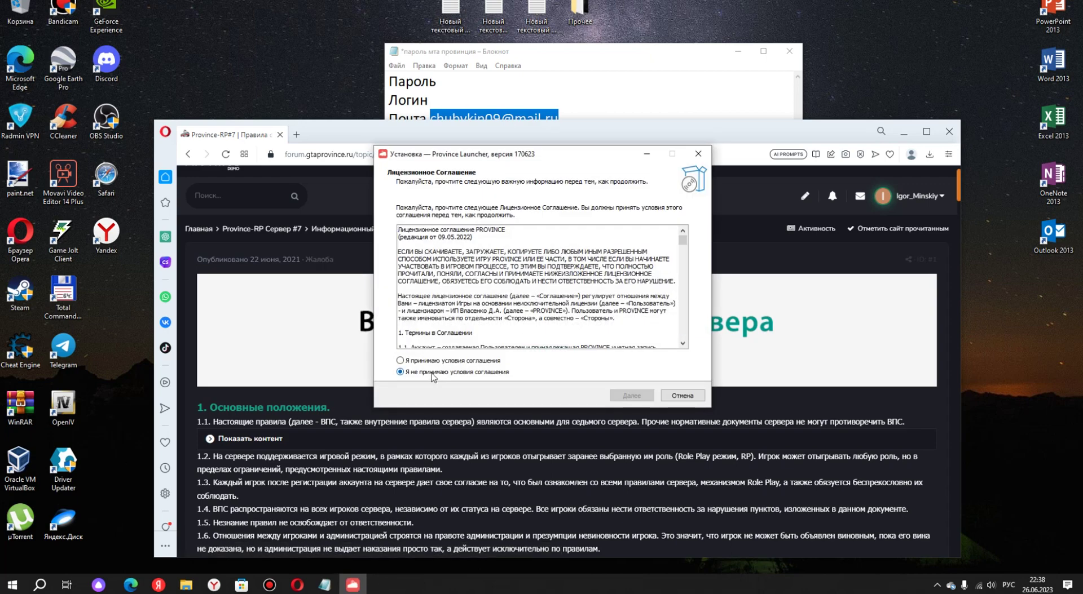
scroll(580, 267, down, 3)
scroll(579, 266, up, 3)
scroll(621, 254, down, 5)
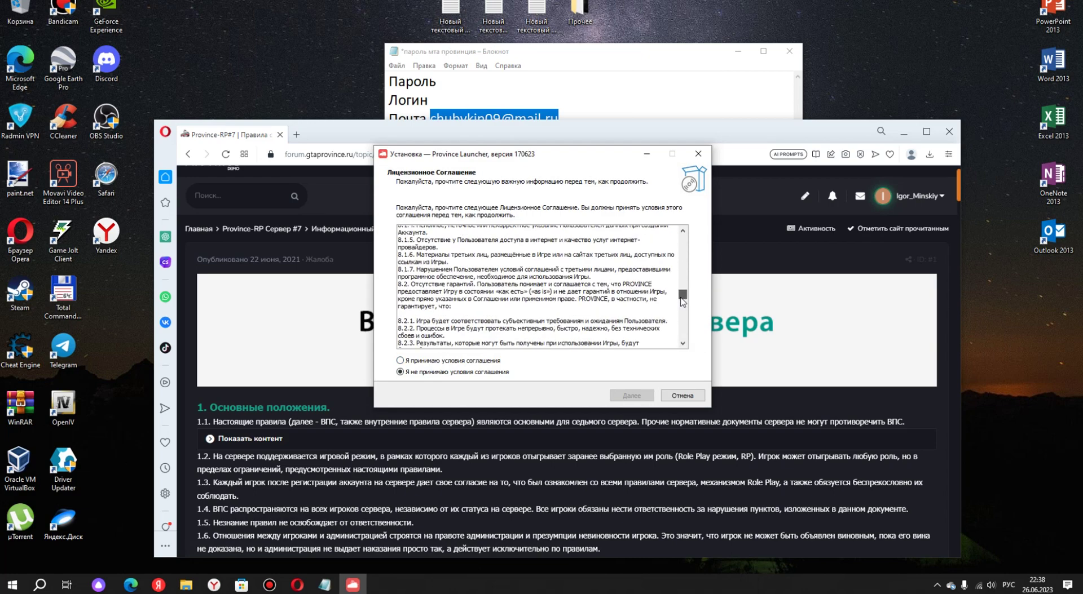
scroll(671, 231, up, 5)
click(436, 361)
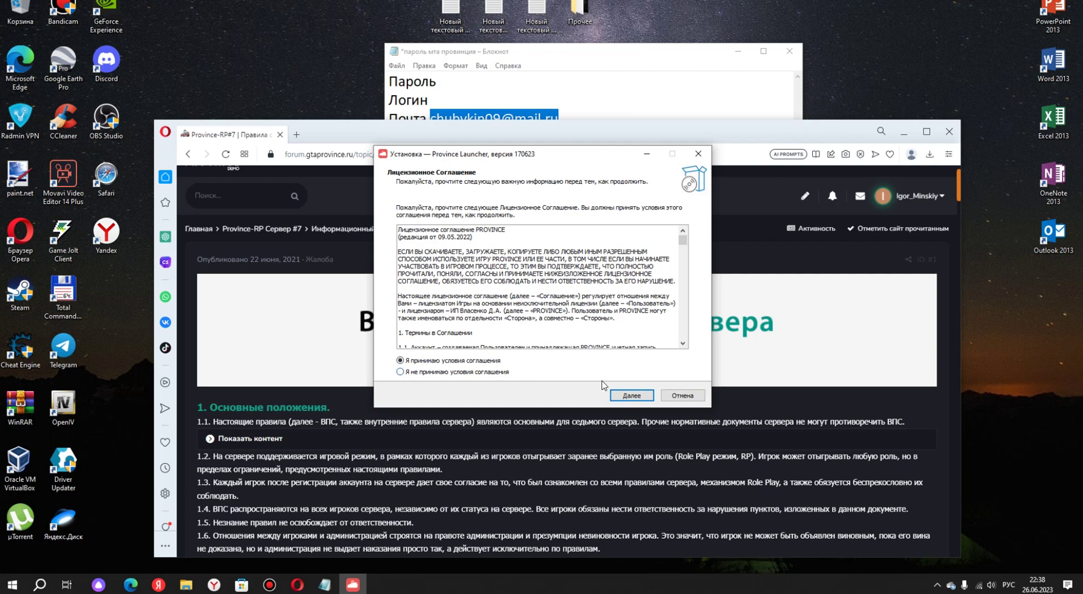
click(630, 396)
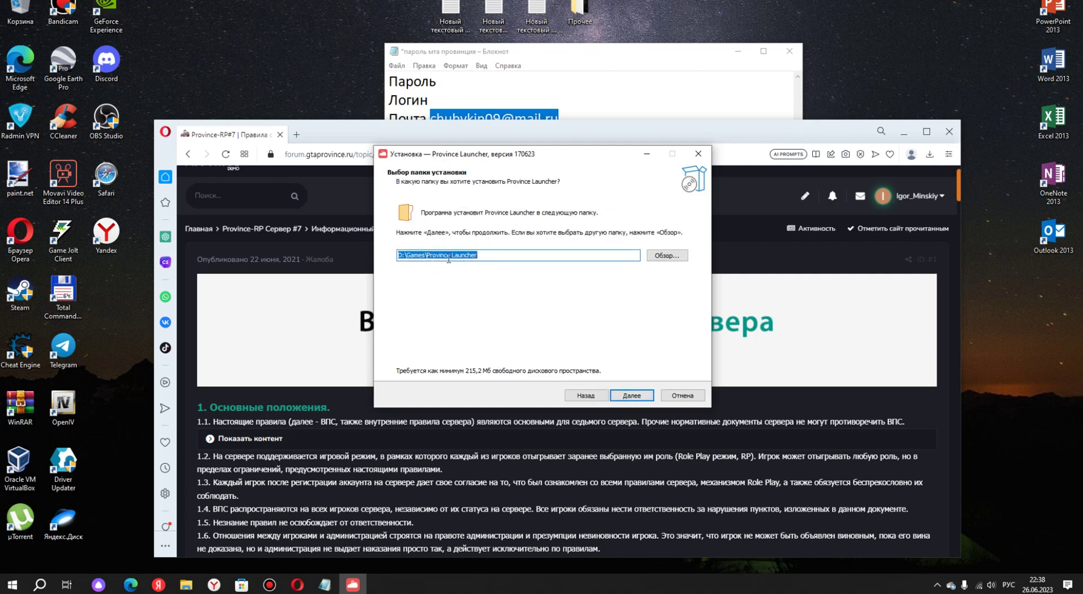
click(632, 395)
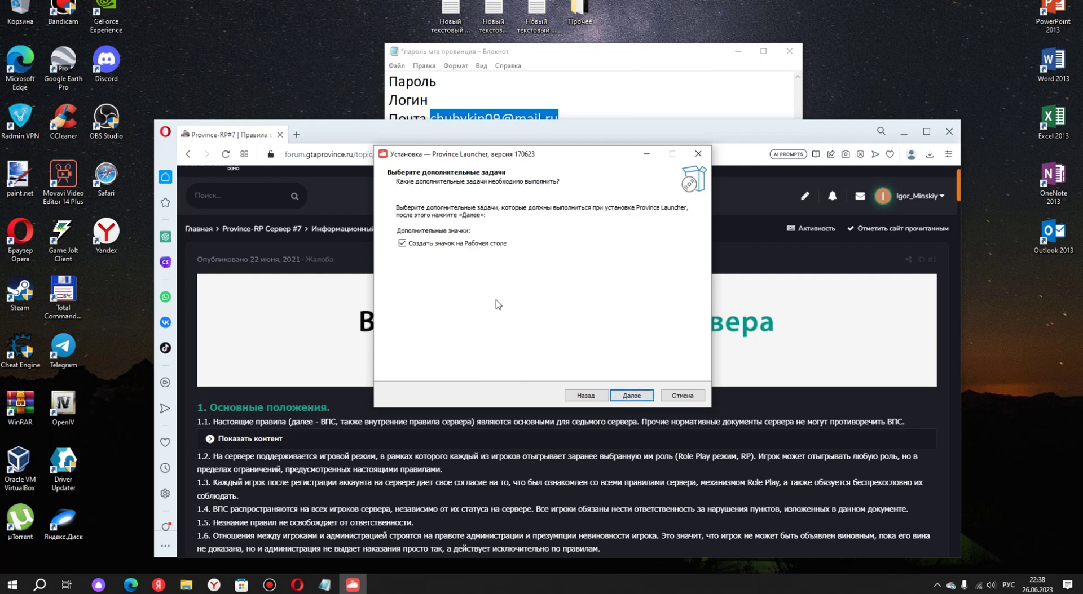
click(617, 397)
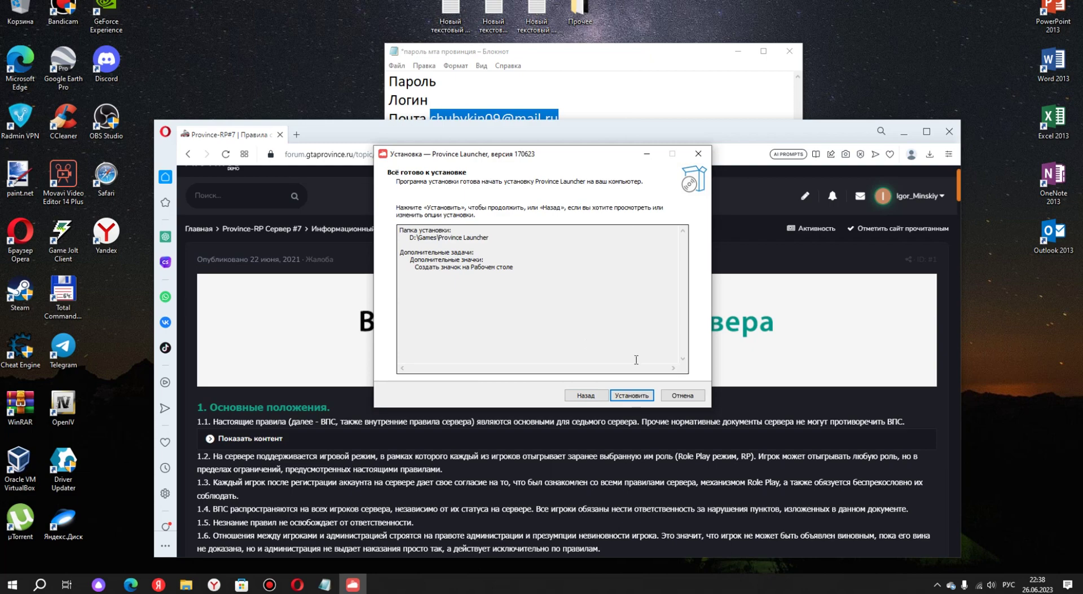
click(682, 395)
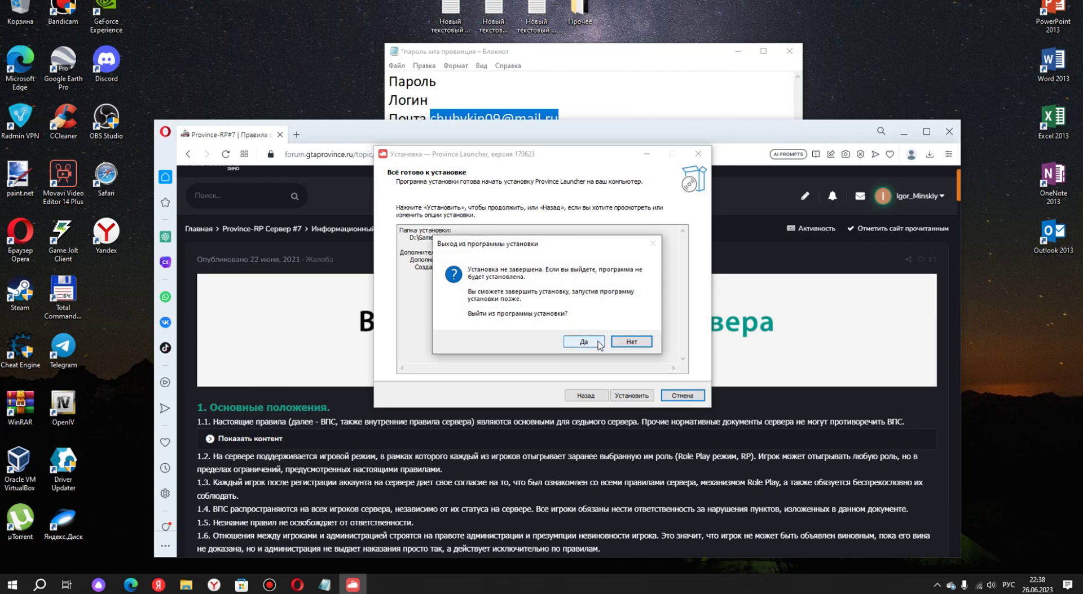
click(599, 344)
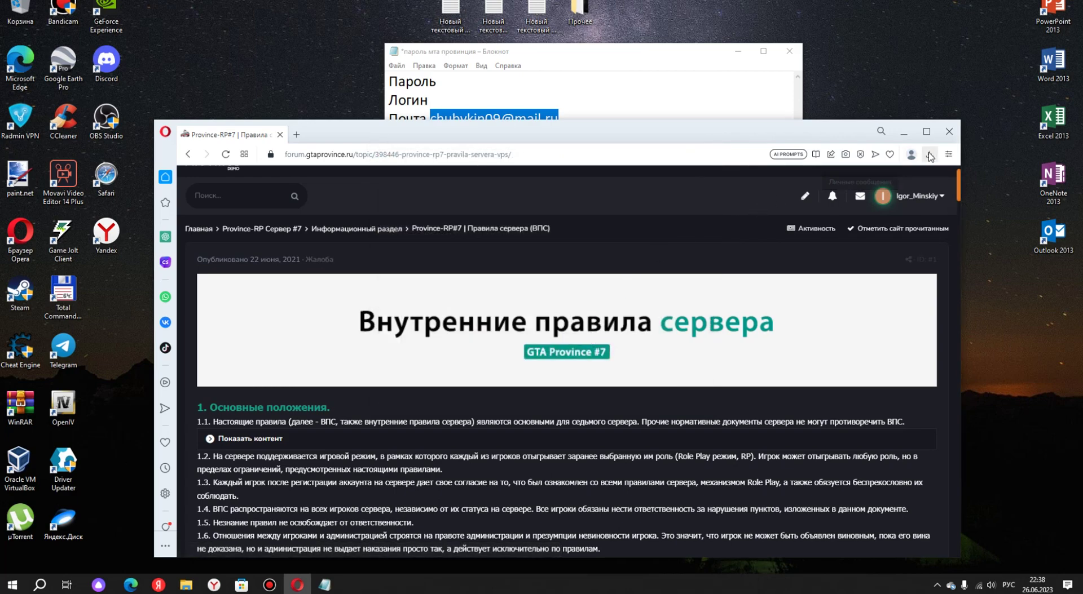
Permanently delete province-launcher-setup from the Загрузки folder with Shift+Delete.
click(186, 585)
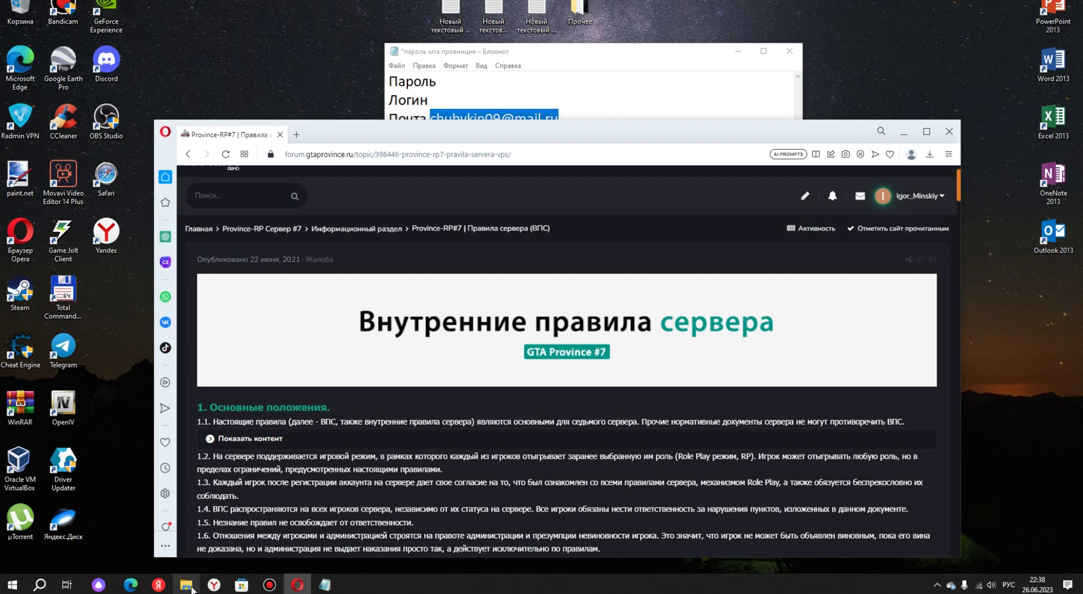
click(72, 90)
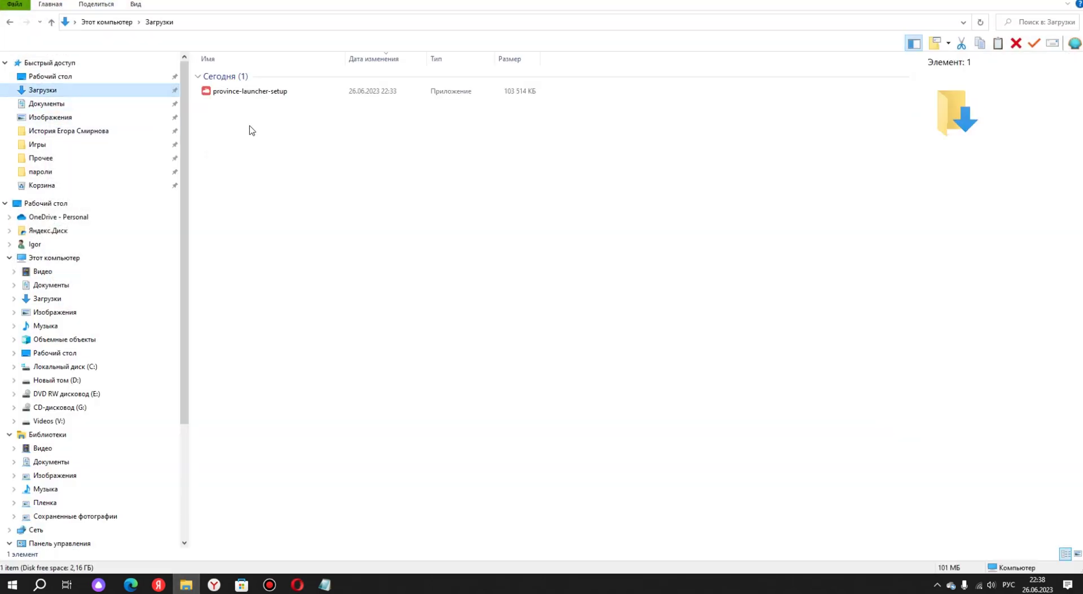
click(274, 96)
key(shift+Delete)
key(Return)
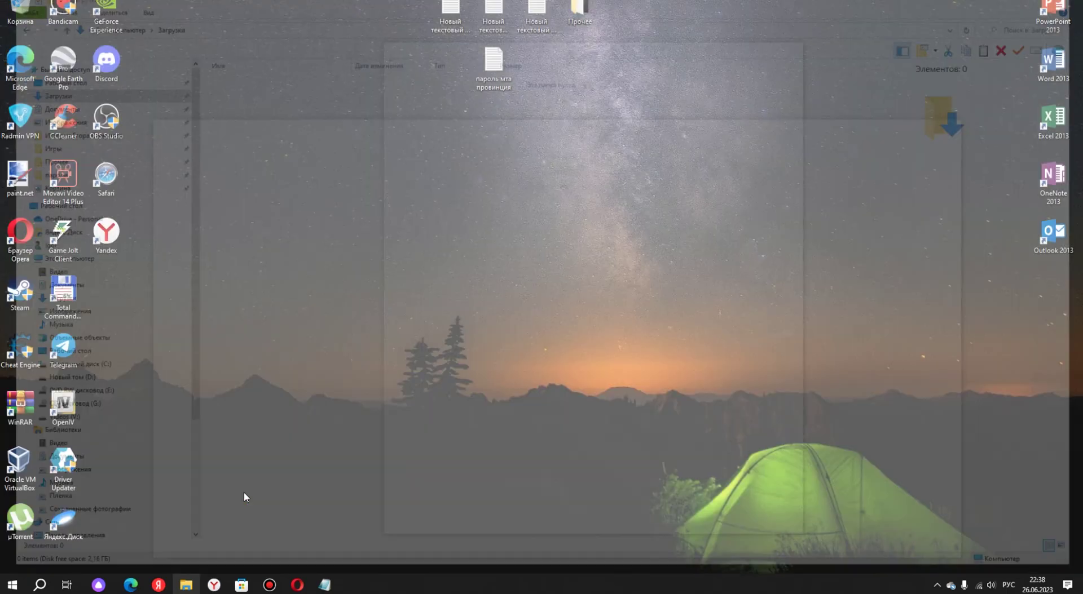
Close the forum rules tab and the Opera window.
click(245, 496)
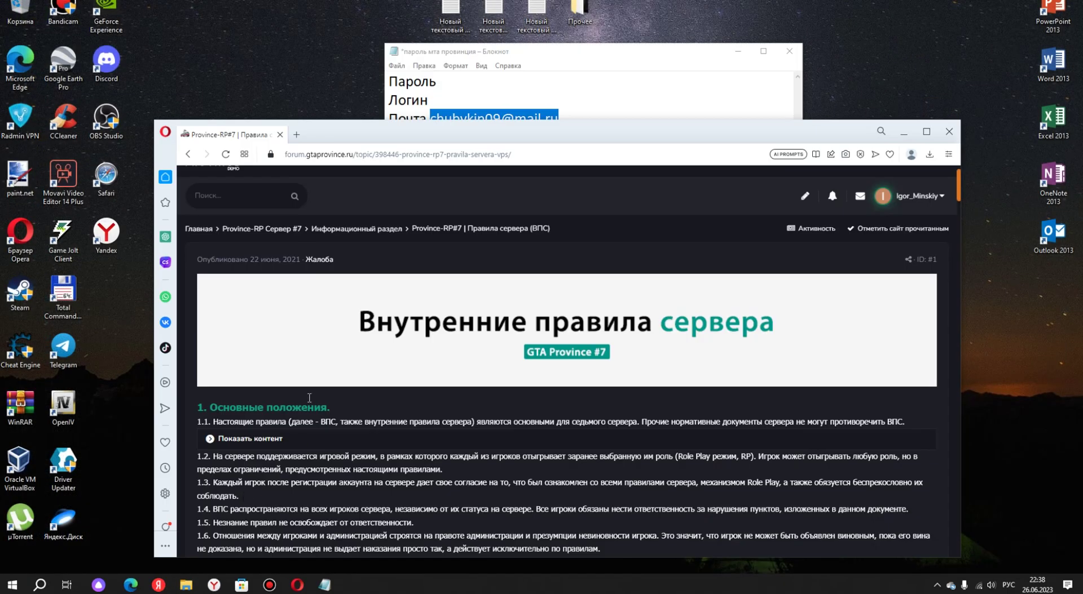
mouse_move(574, 196)
click(279, 135)
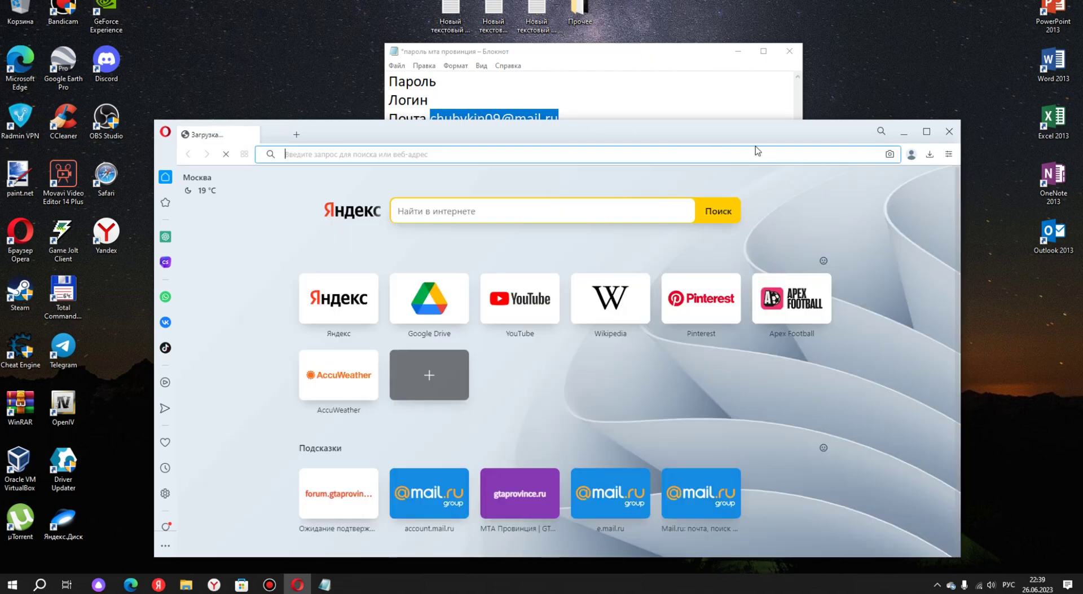
click(949, 132)
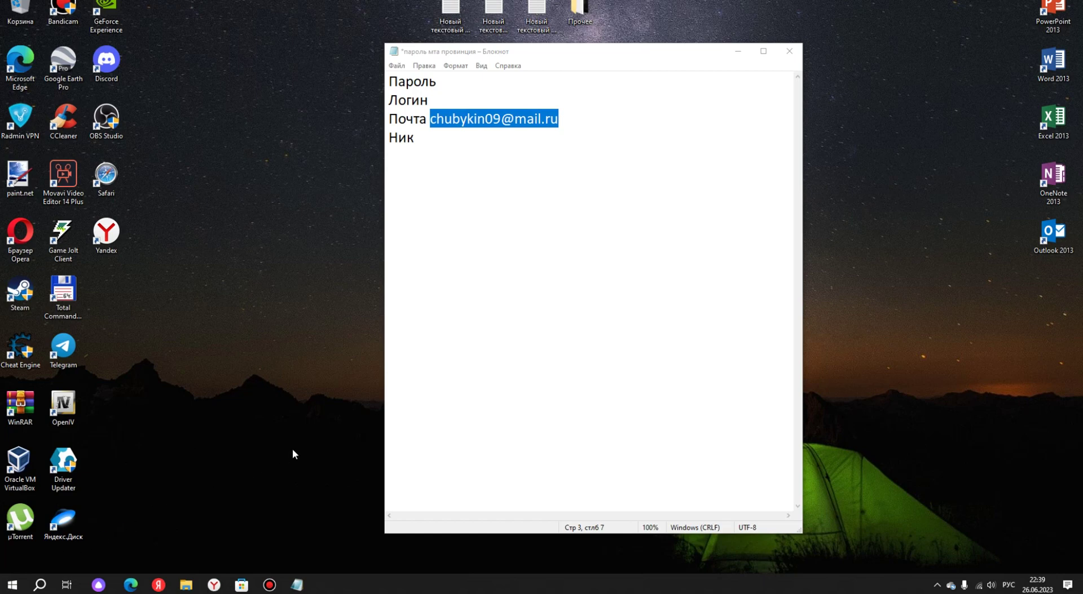
Minimise the Notepad notes window so the desktop with пароль мта провинция shows.
click(12, 585)
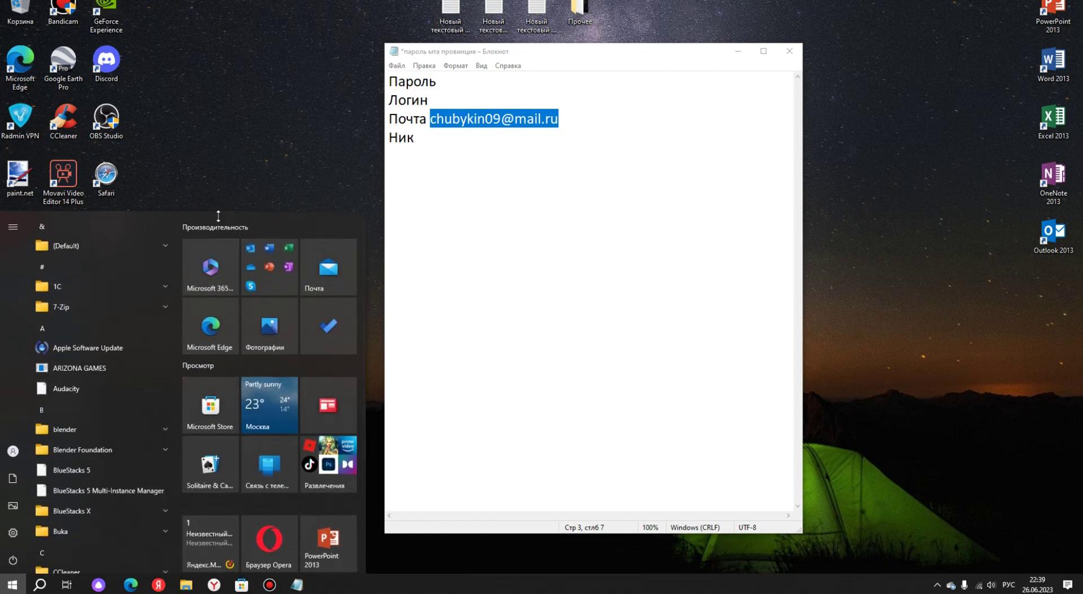
click(244, 162)
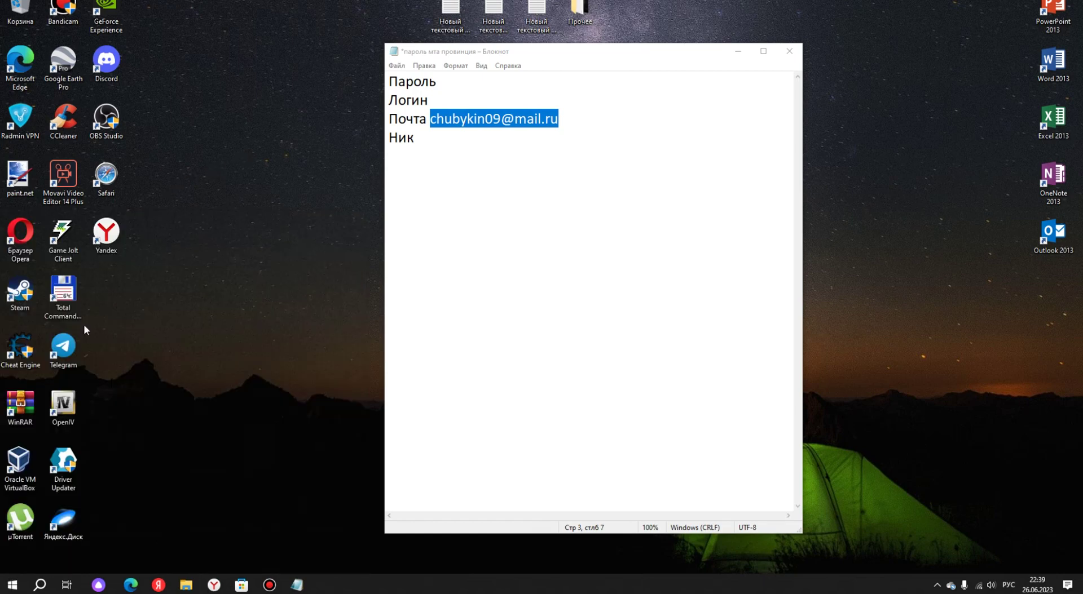
click(1, 591)
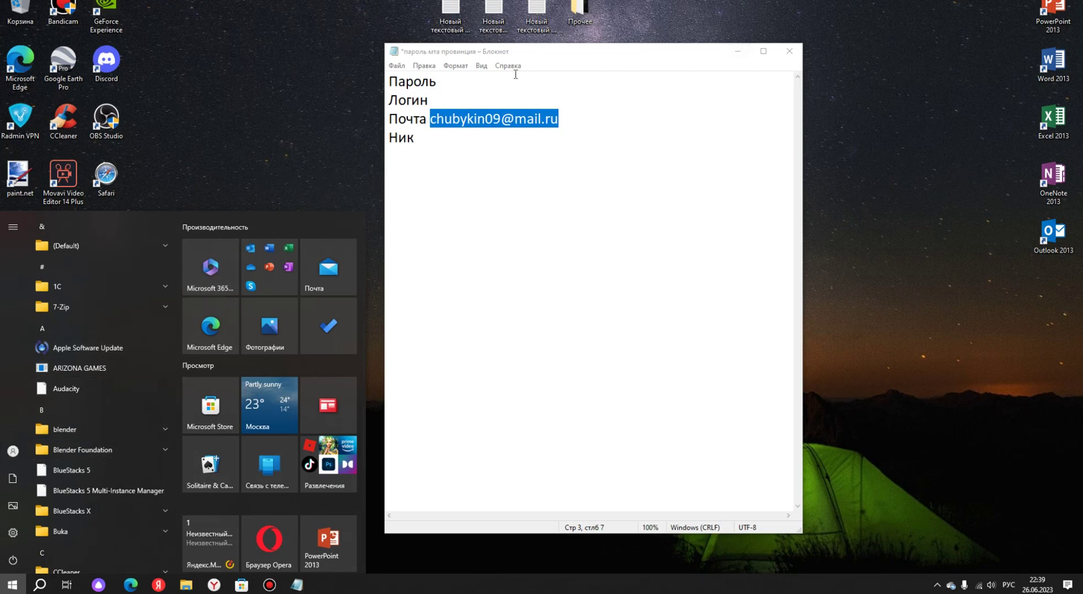
click(247, 124)
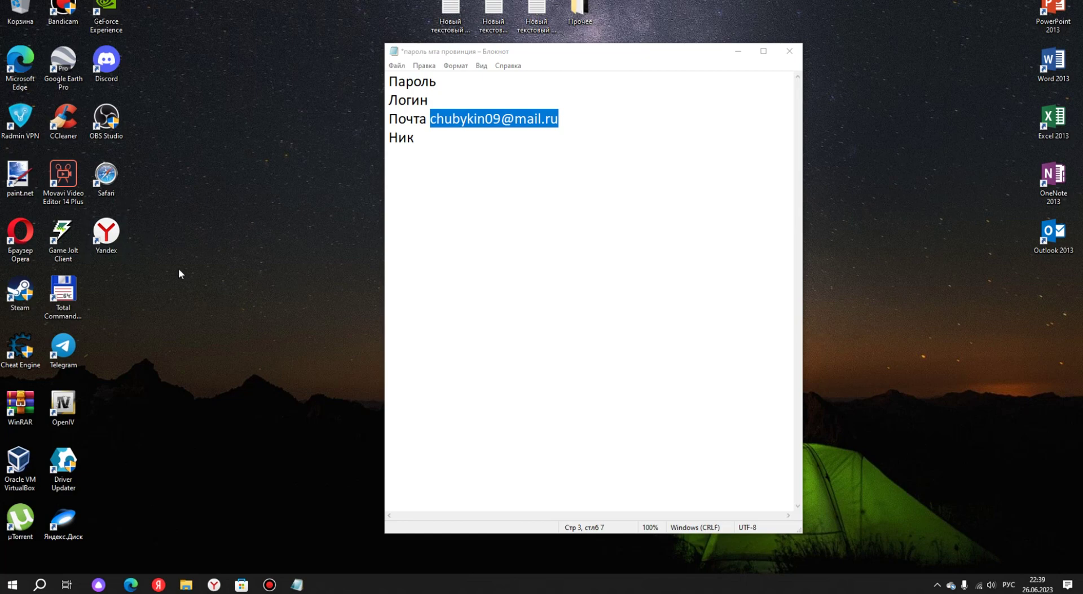
click(737, 52)
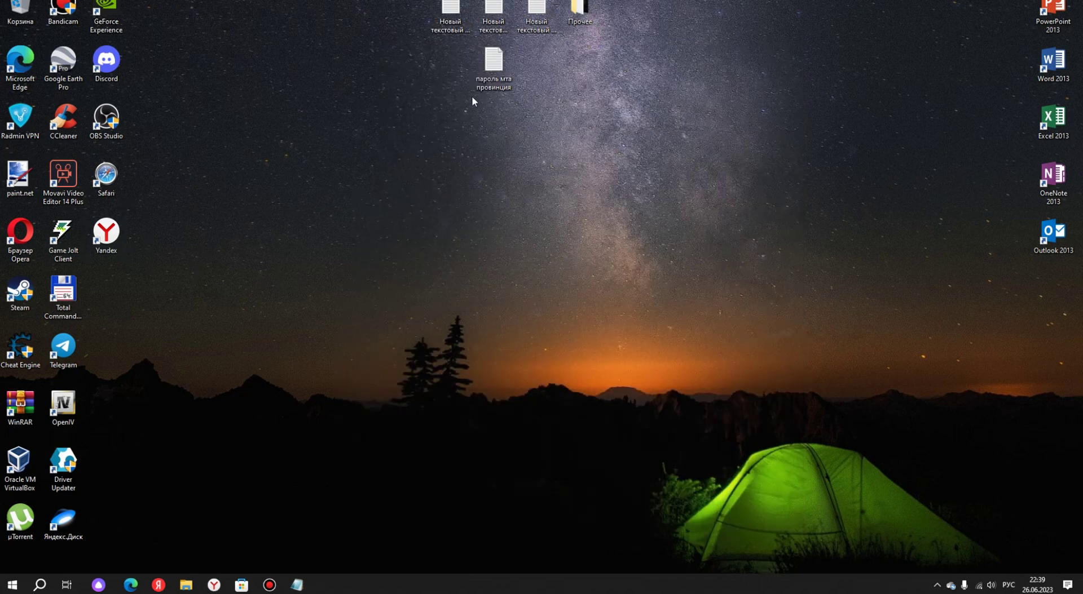
Paste the Игры folder onto the desktop after briefly opening Прочее.
double_click(574, 20)
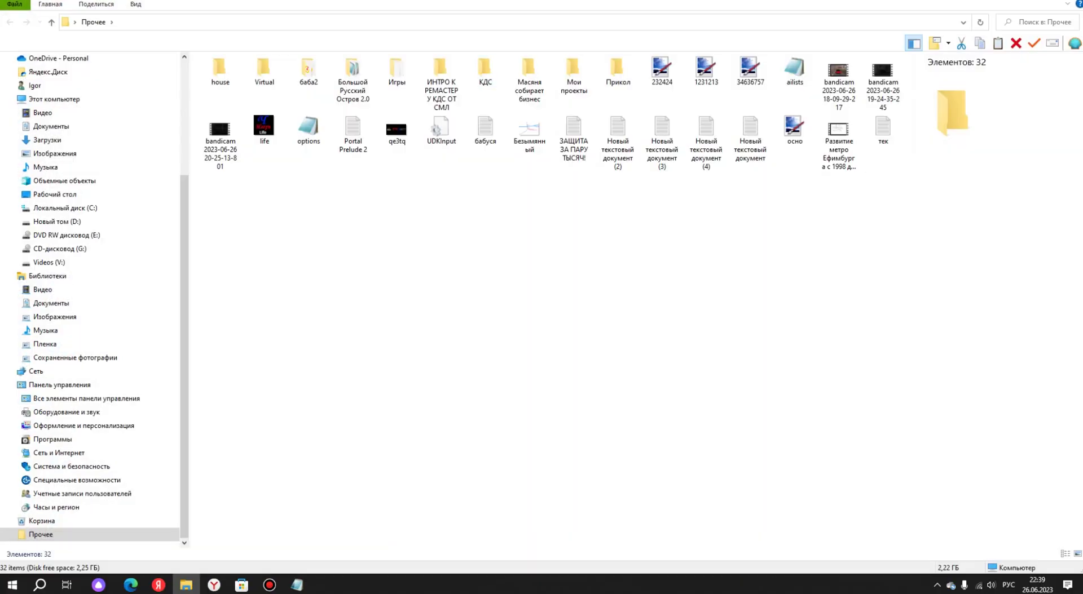
key(alt+F4)
right_click(544, 62)
click(570, 114)
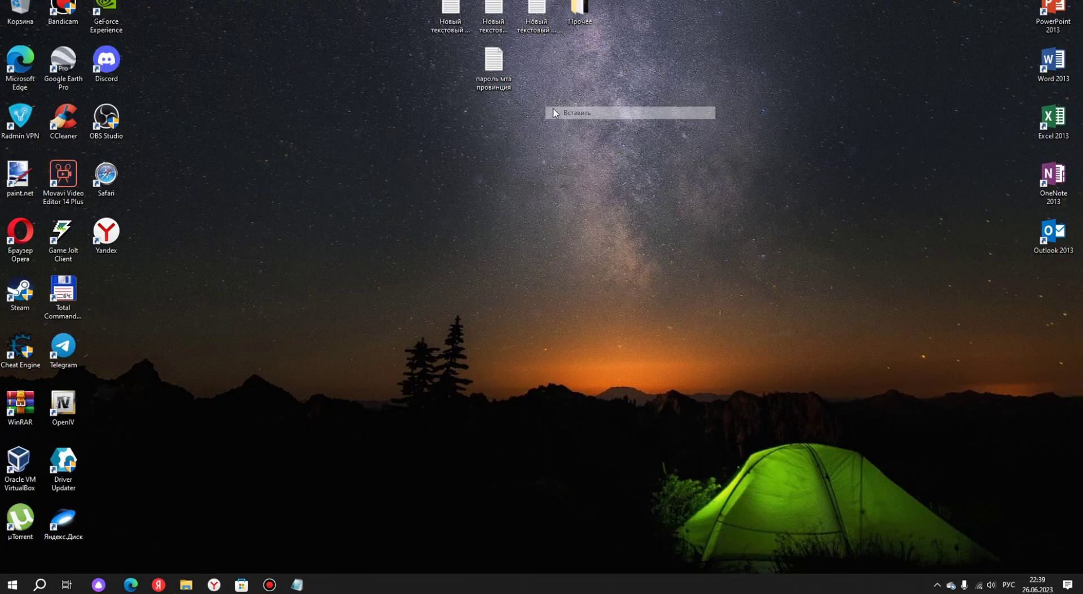
Launch Province Launcher from the Игры folder, approve the UAC prompt, and close the folder.
double_click(545, 68)
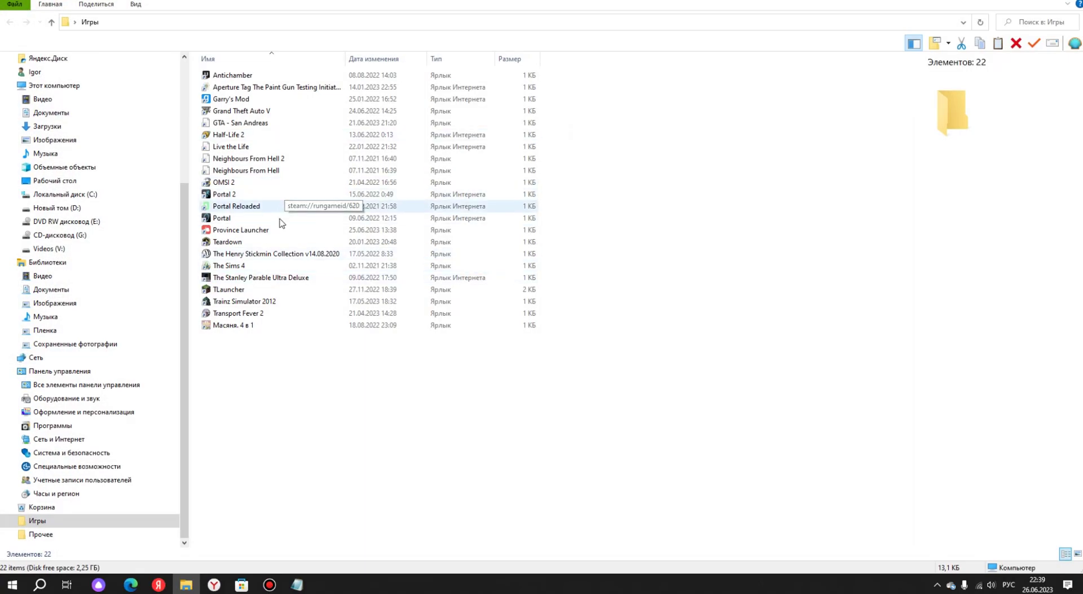
double_click(284, 233)
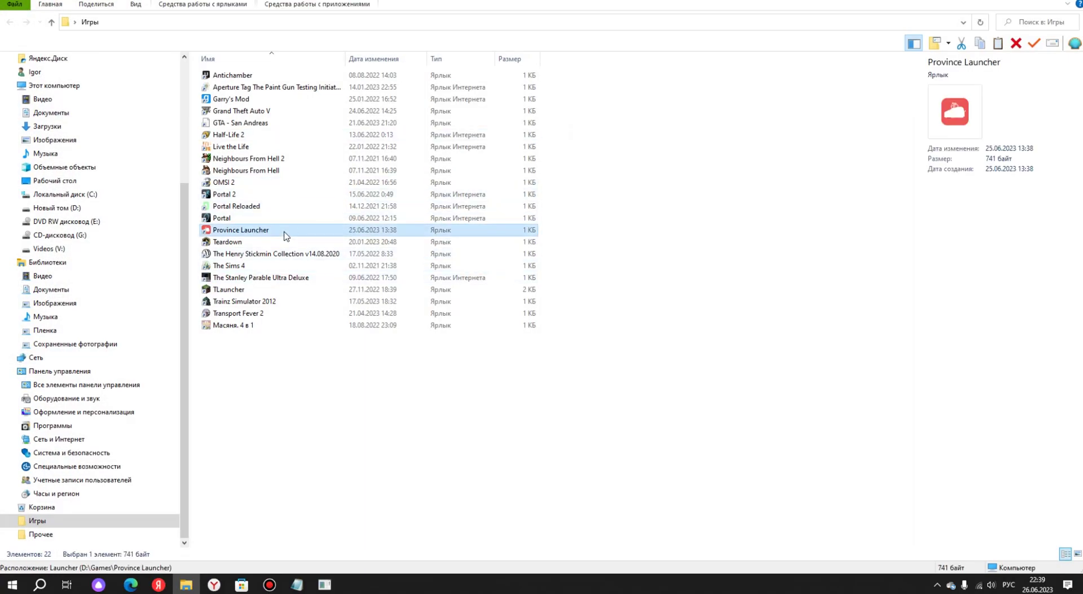
click(485, 367)
mouse_move(186, 585)
click(241, 492)
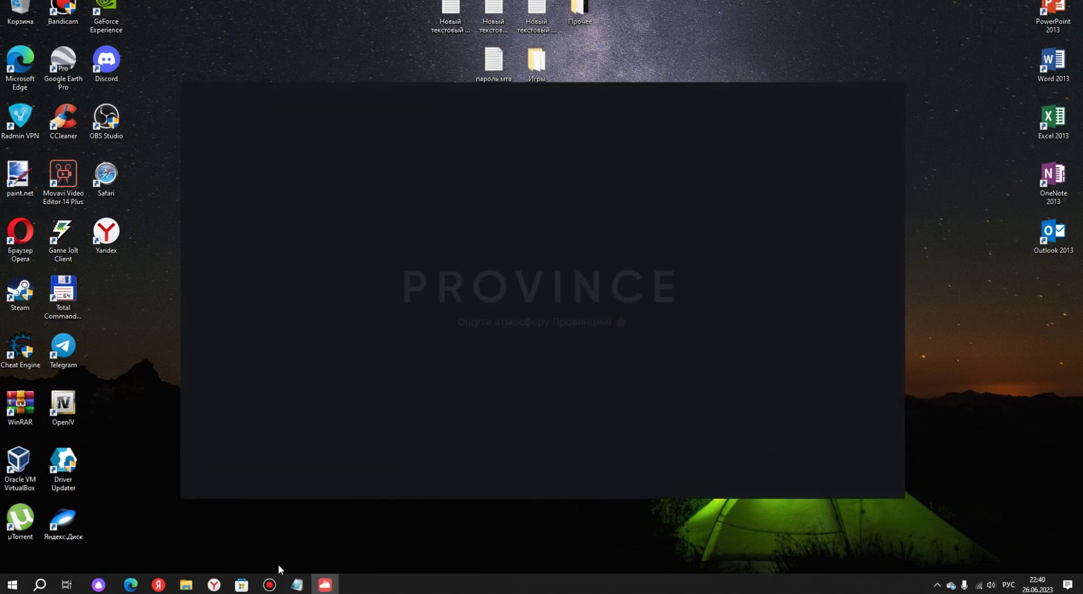
click(274, 585)
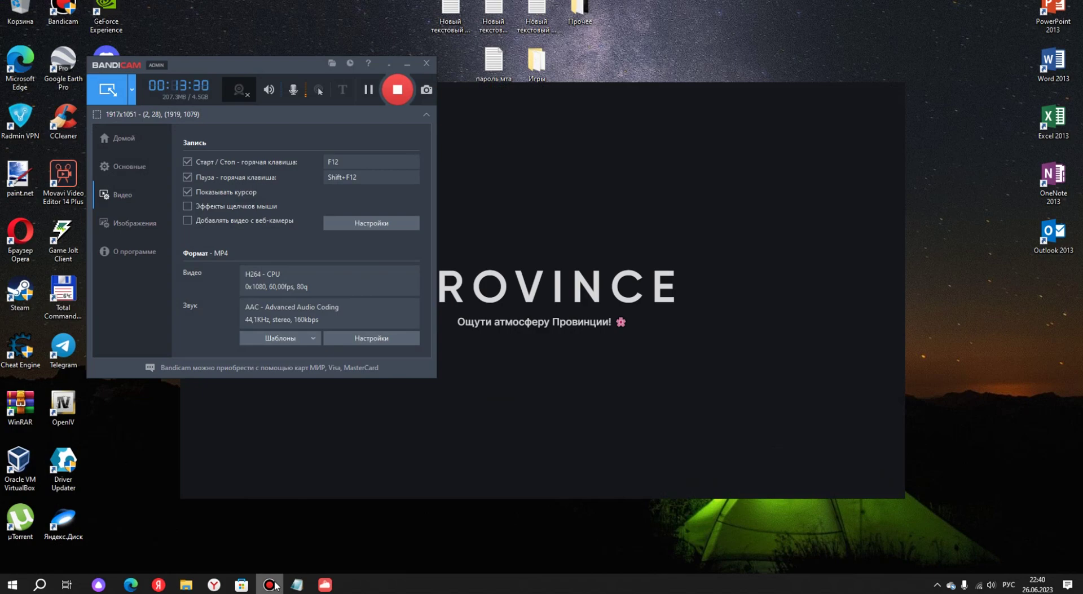
Open the launcher's Настройки page showing client path D:\Games\MTA Province DEMO.
click(273, 585)
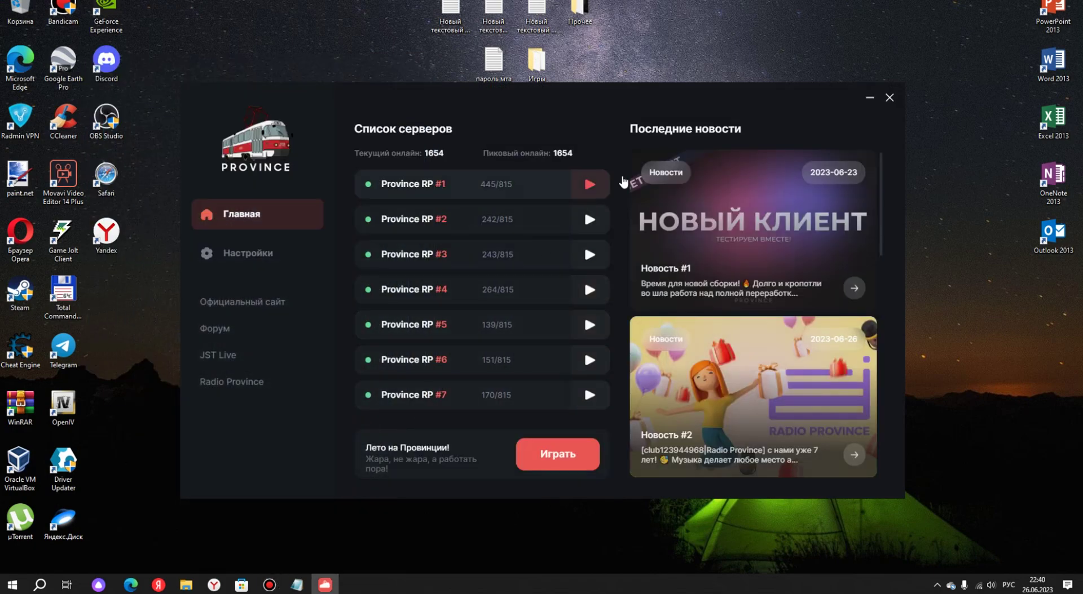
click(261, 253)
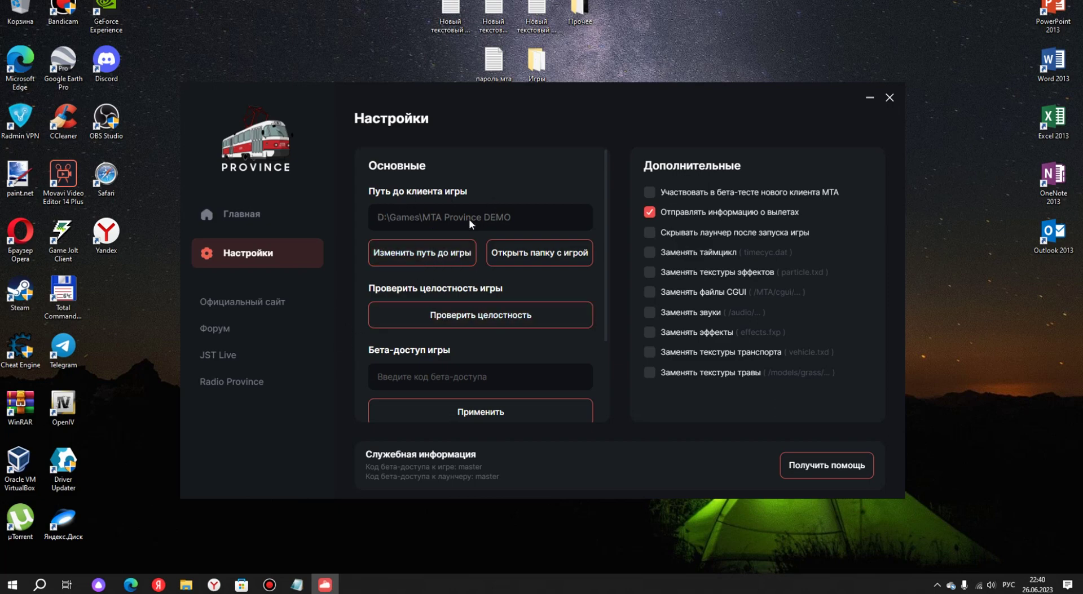
Browse D:\Games in Explorer to locate the MTA Province DEMO folder, then minimize Explorer.
click(191, 583)
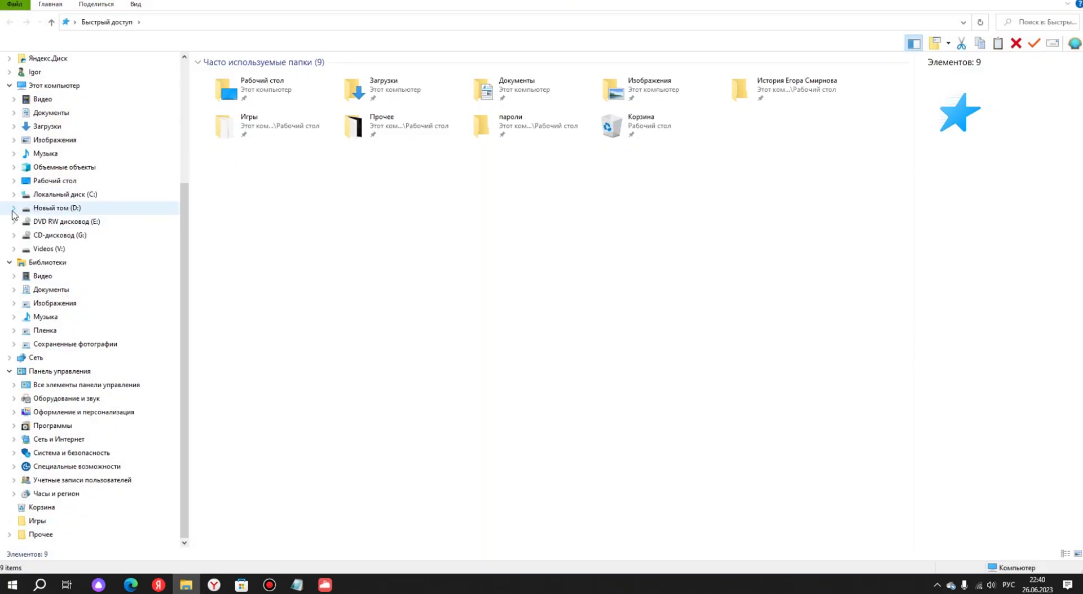
click(13, 208)
click(75, 303)
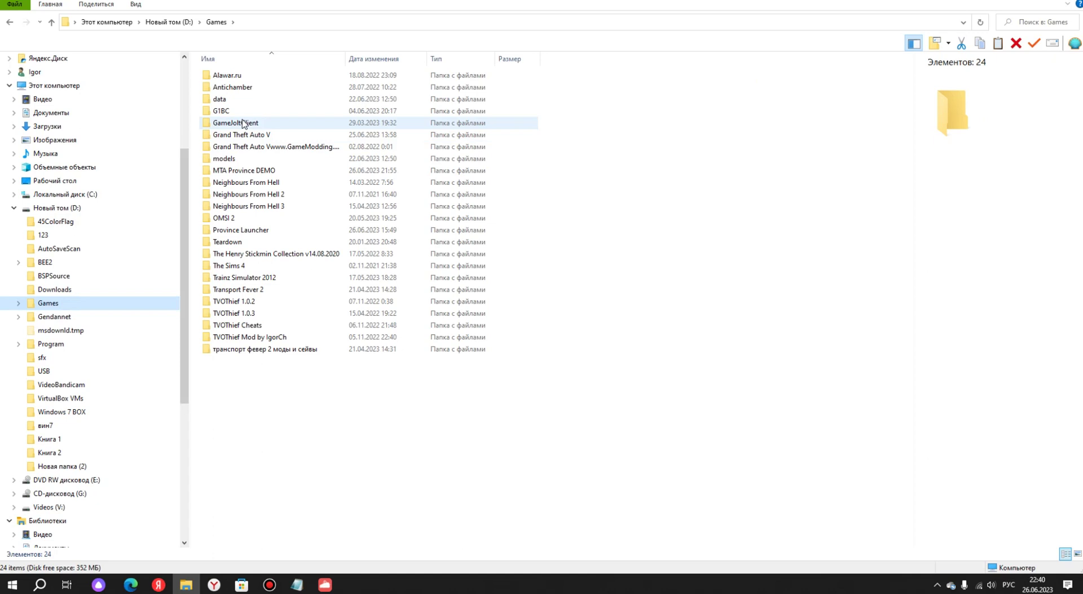
click(270, 231)
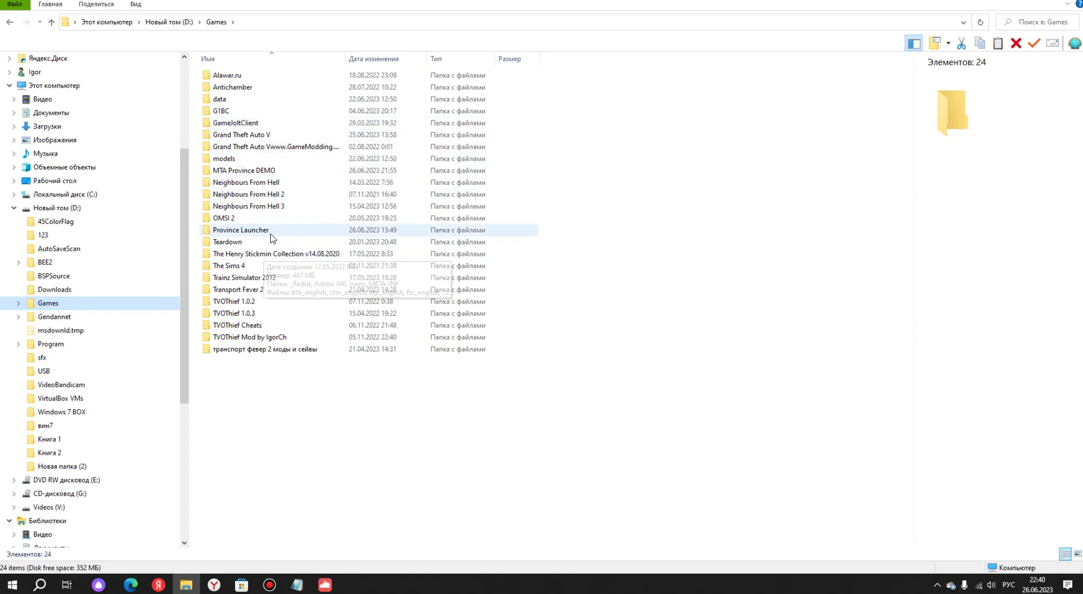
click(294, 171)
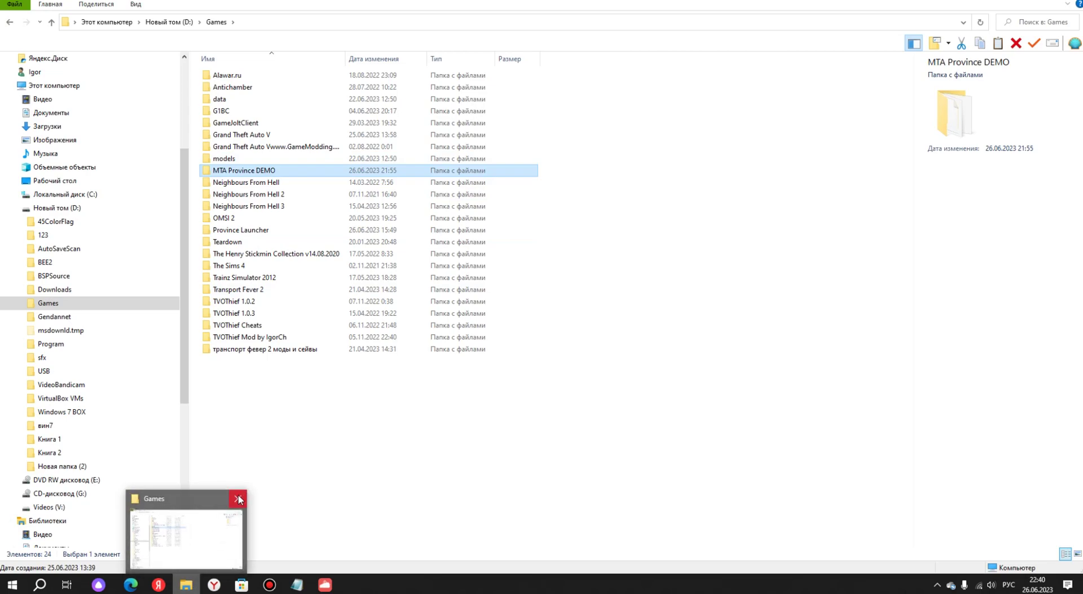
click(187, 535)
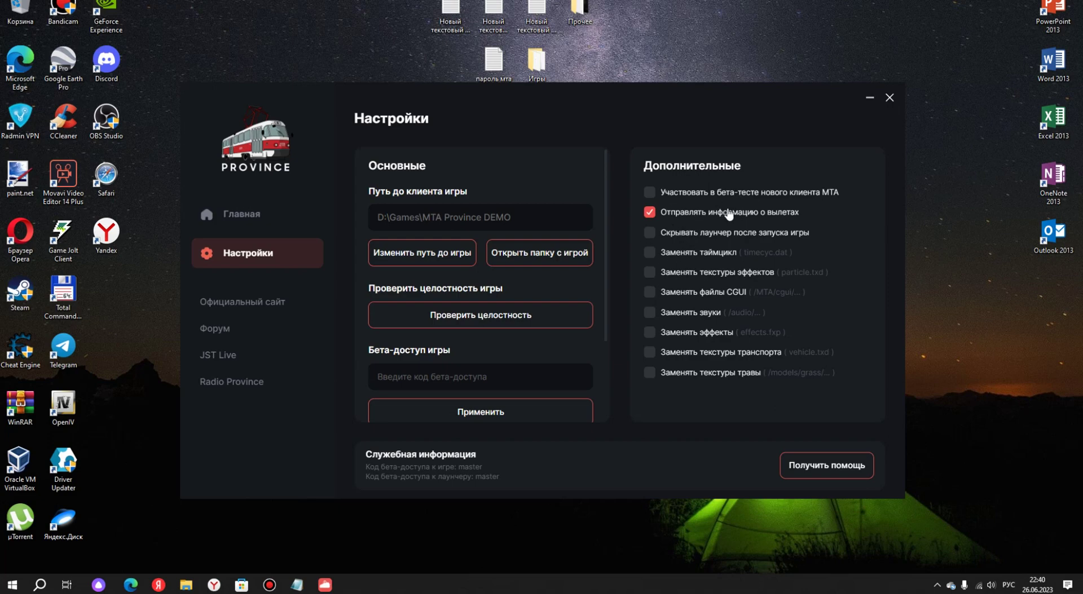
Leave hide-launcher off, start Province RP #7 from the Главная server list, and close the launcher.
click(725, 236)
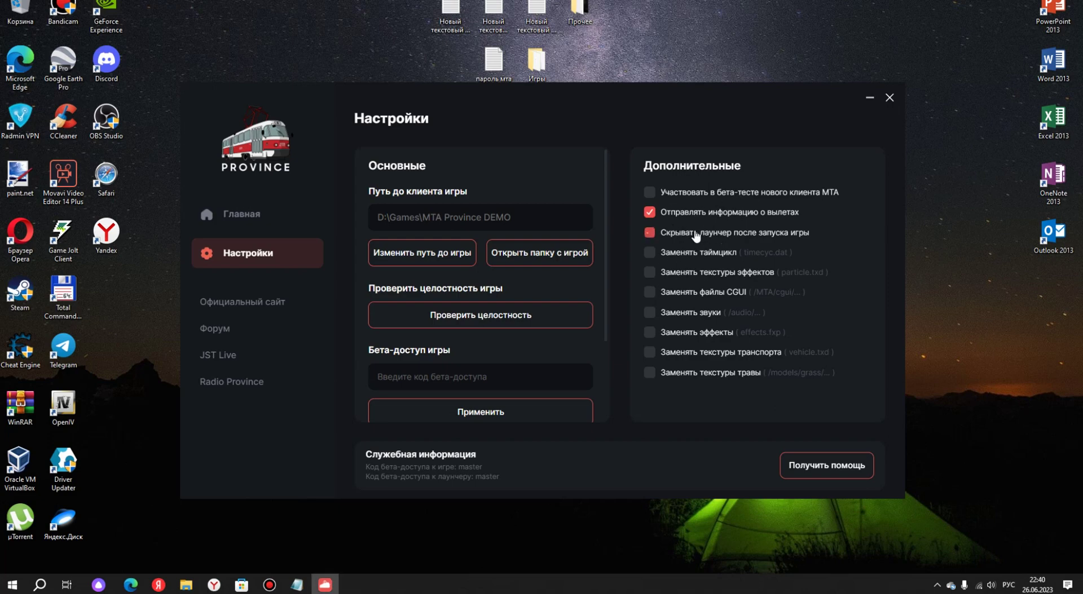
click(756, 238)
click(296, 219)
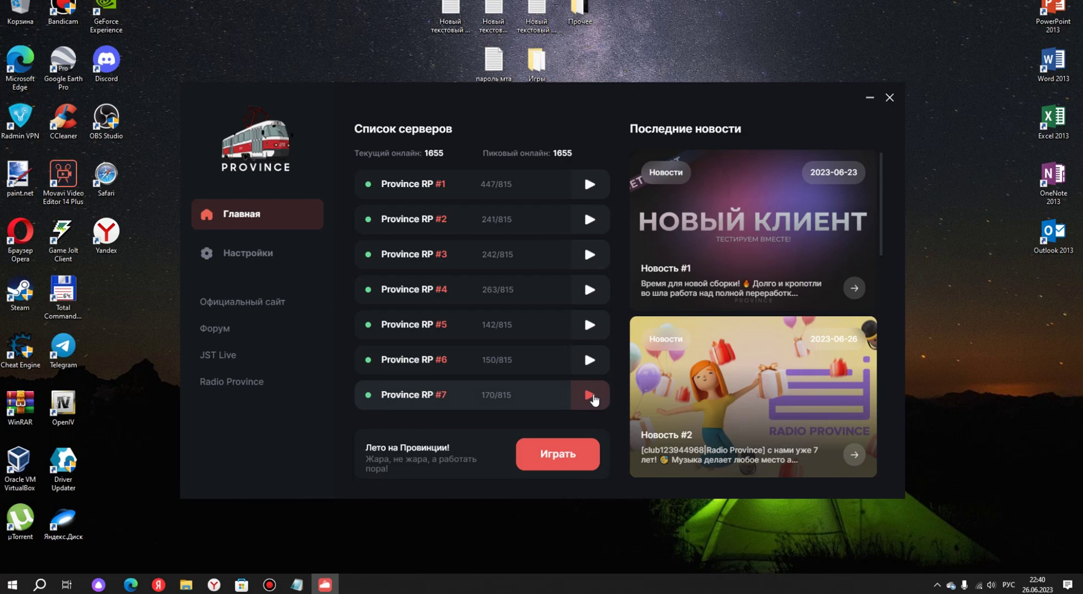
click(591, 397)
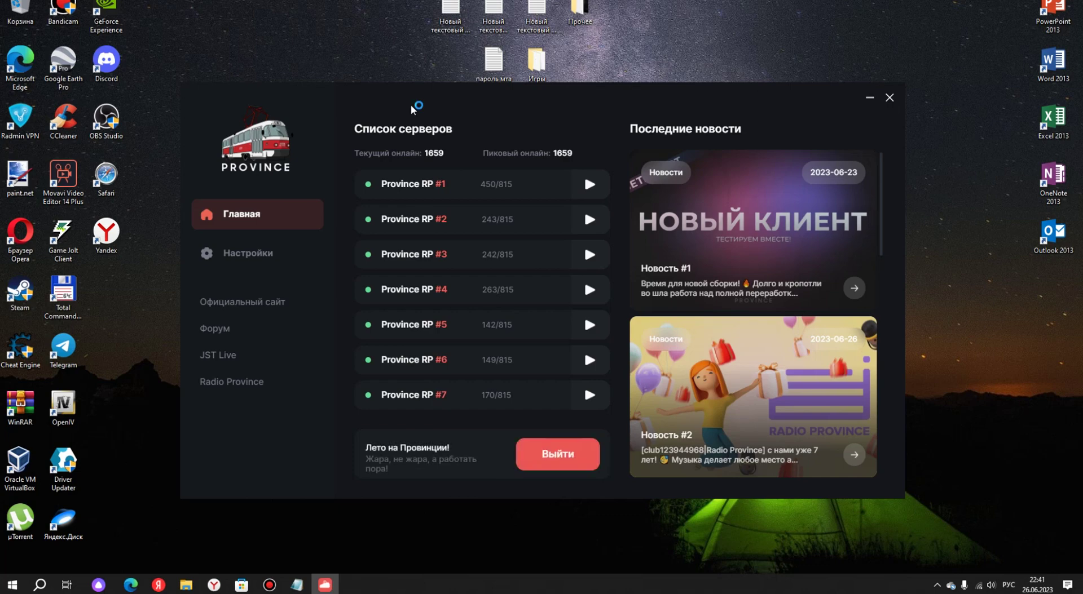
click(889, 98)
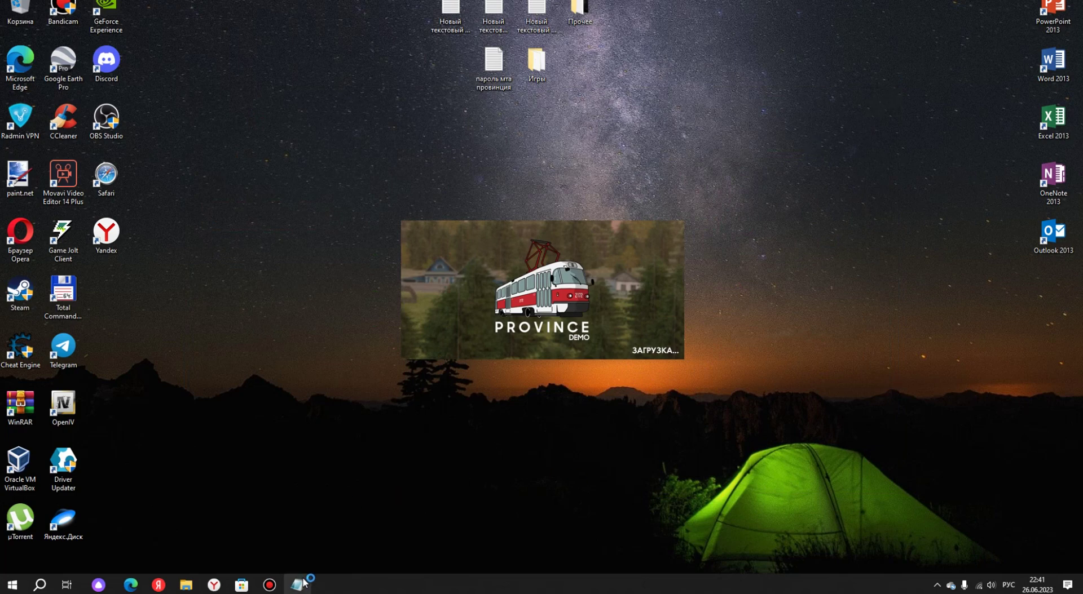
Glance at the Ник line in the Notepad notes, then minimize Notepad while MTA connects.
click(300, 584)
click(300, 584)
click(300, 583)
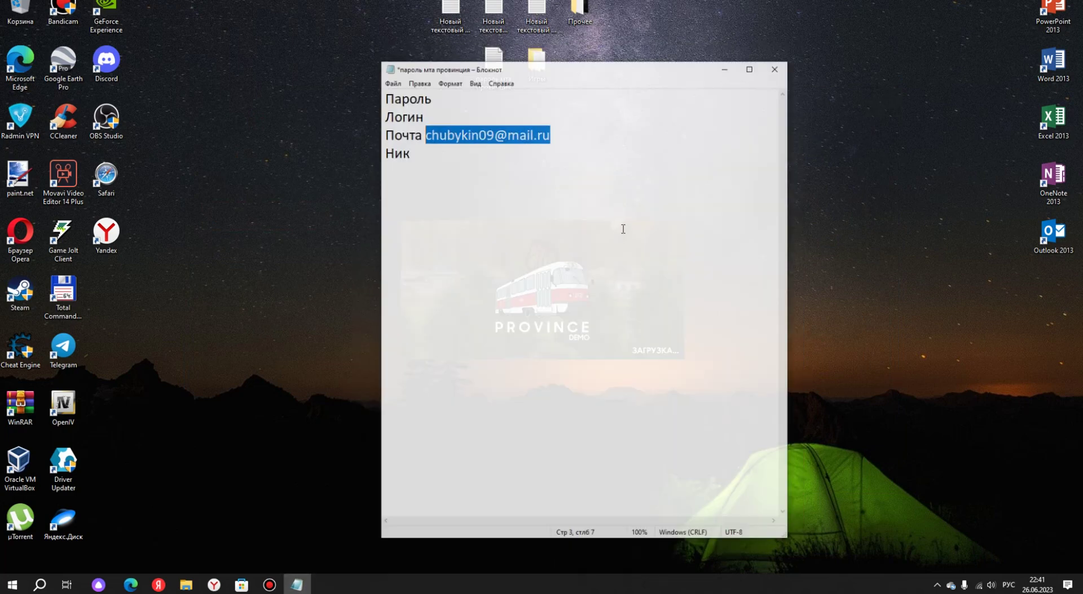
click(638, 226)
click(740, 52)
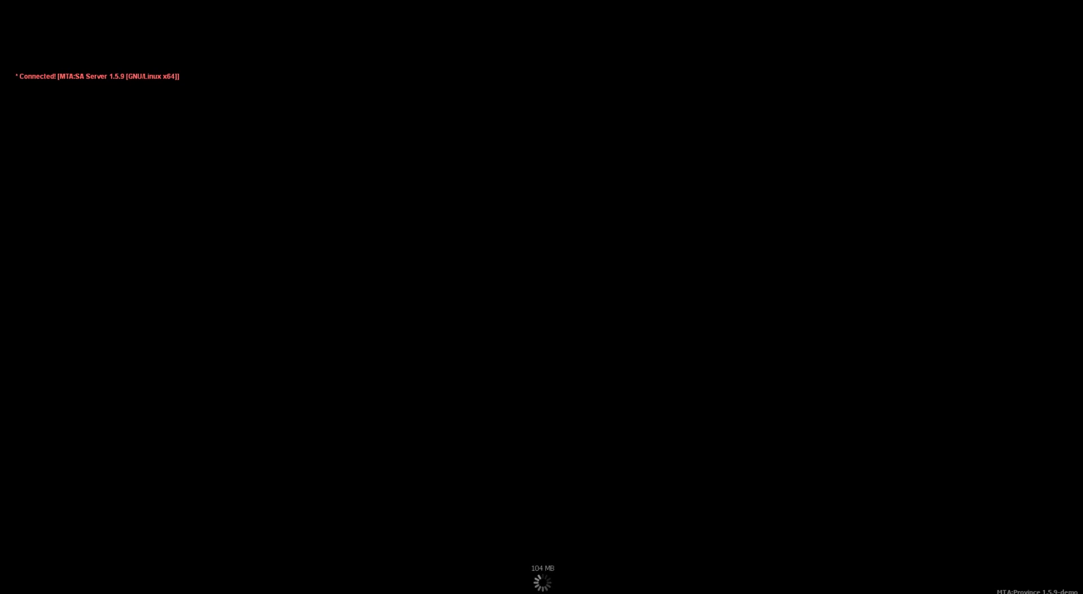
Drop to the Windows desktop, then restore MTA Province from the taskbar while it loads.
key(super)
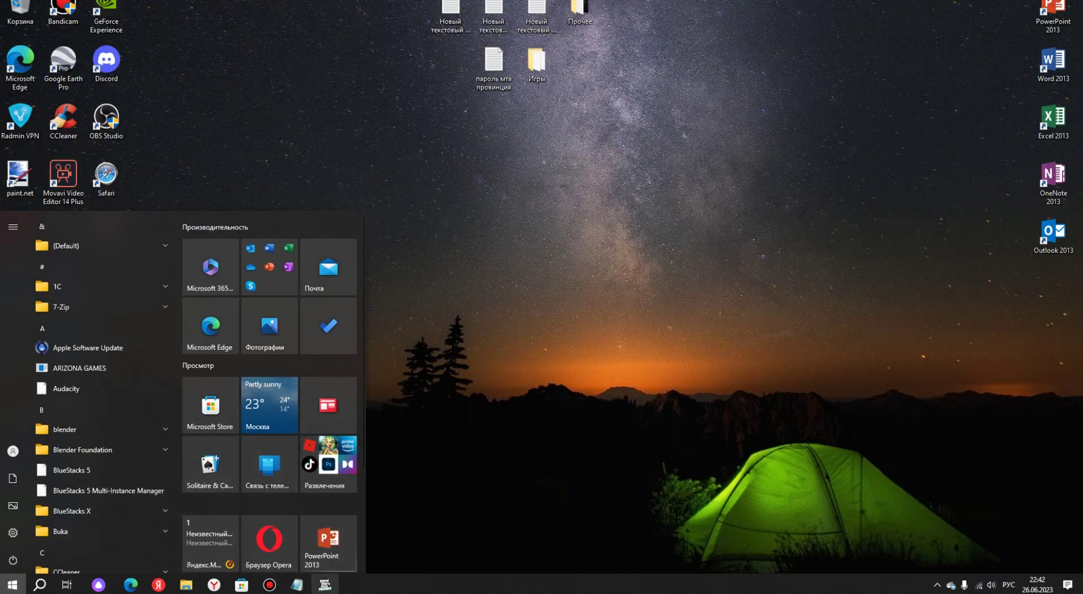
click(325, 585)
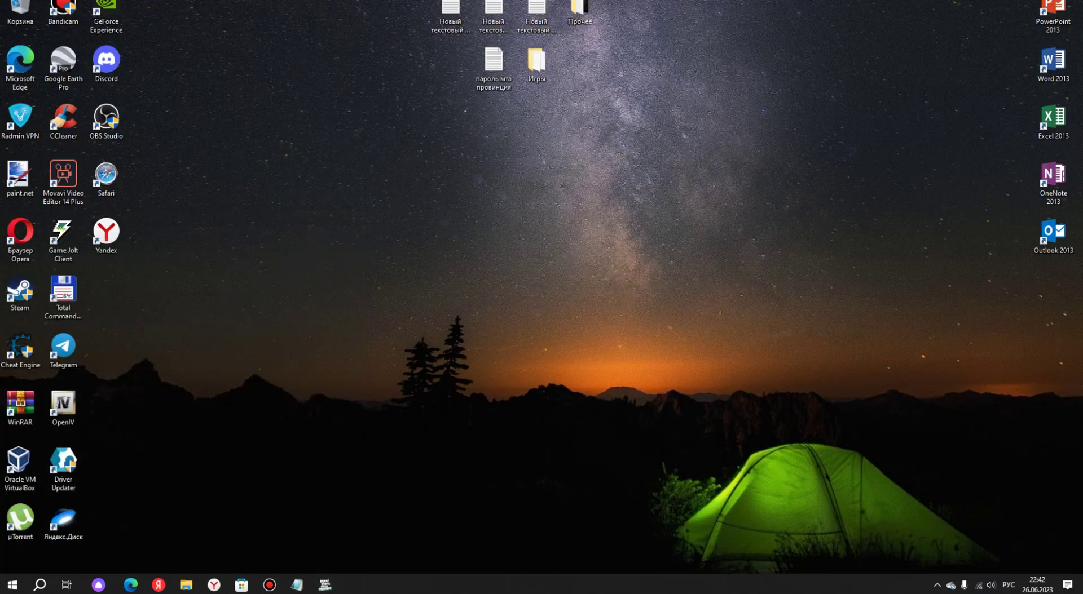
click(329, 590)
key(alt+Tab)
key(alt+Tab)
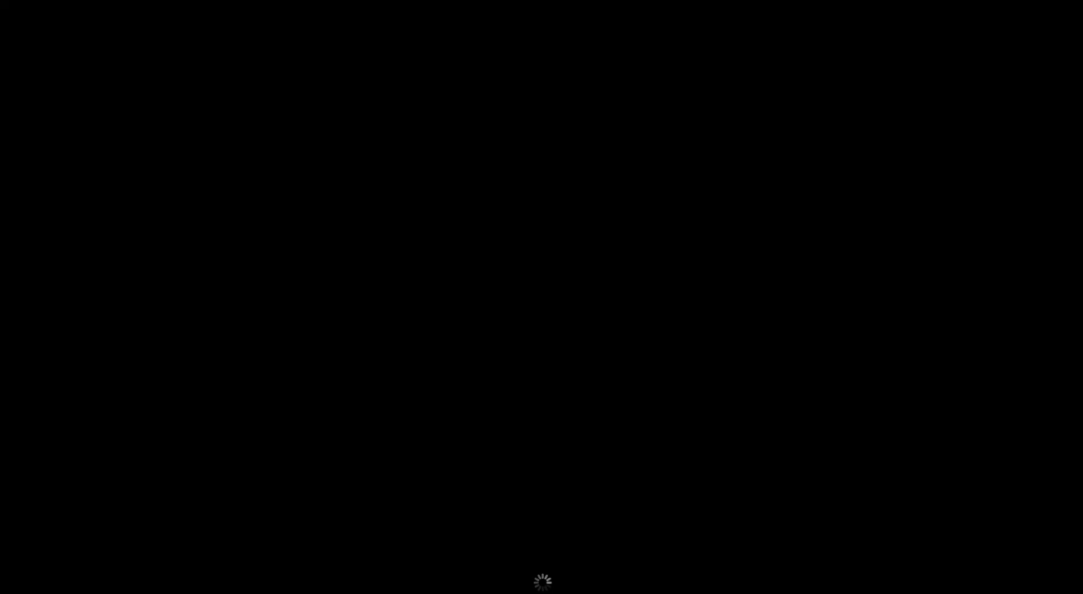